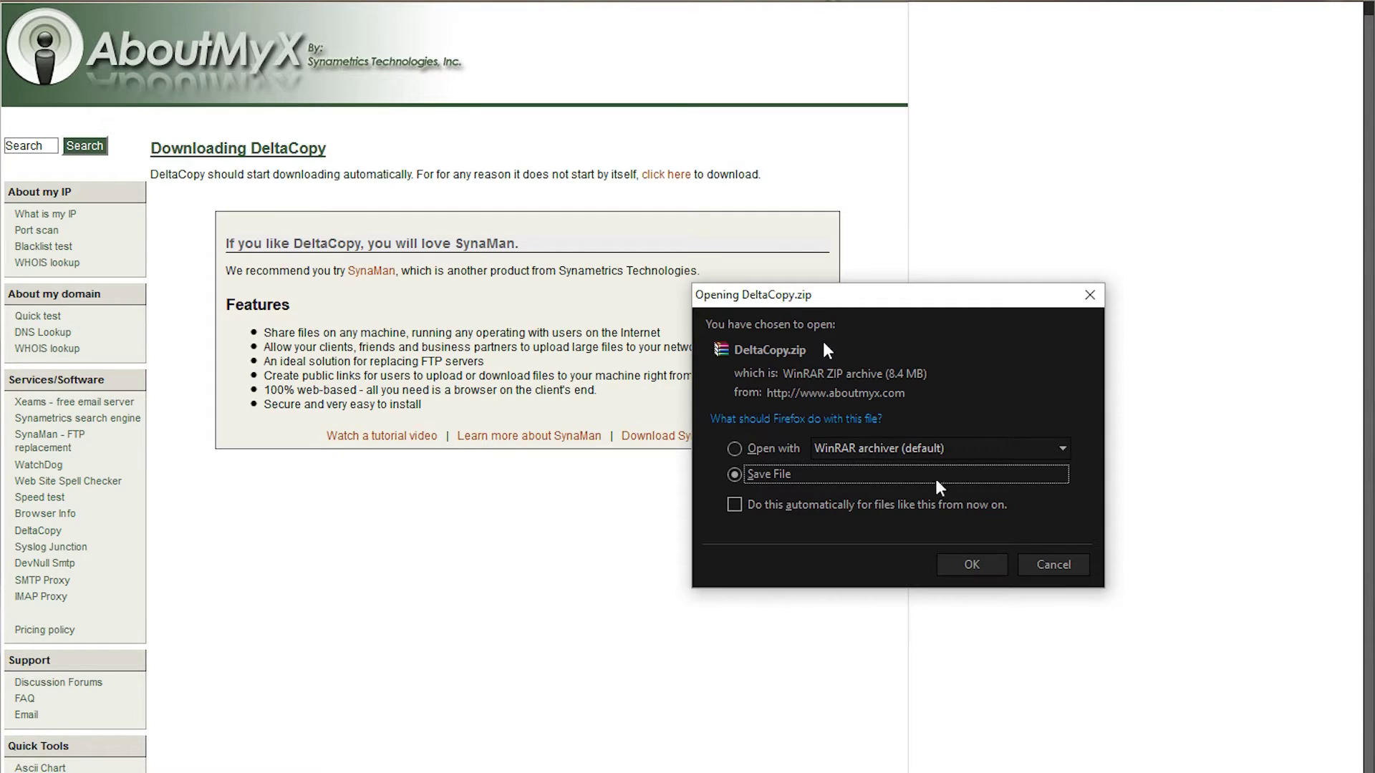
Step: Dismiss the DeltaCopy.zip download prompt and launch DeltaCopy Server
left_click(1035, 565)
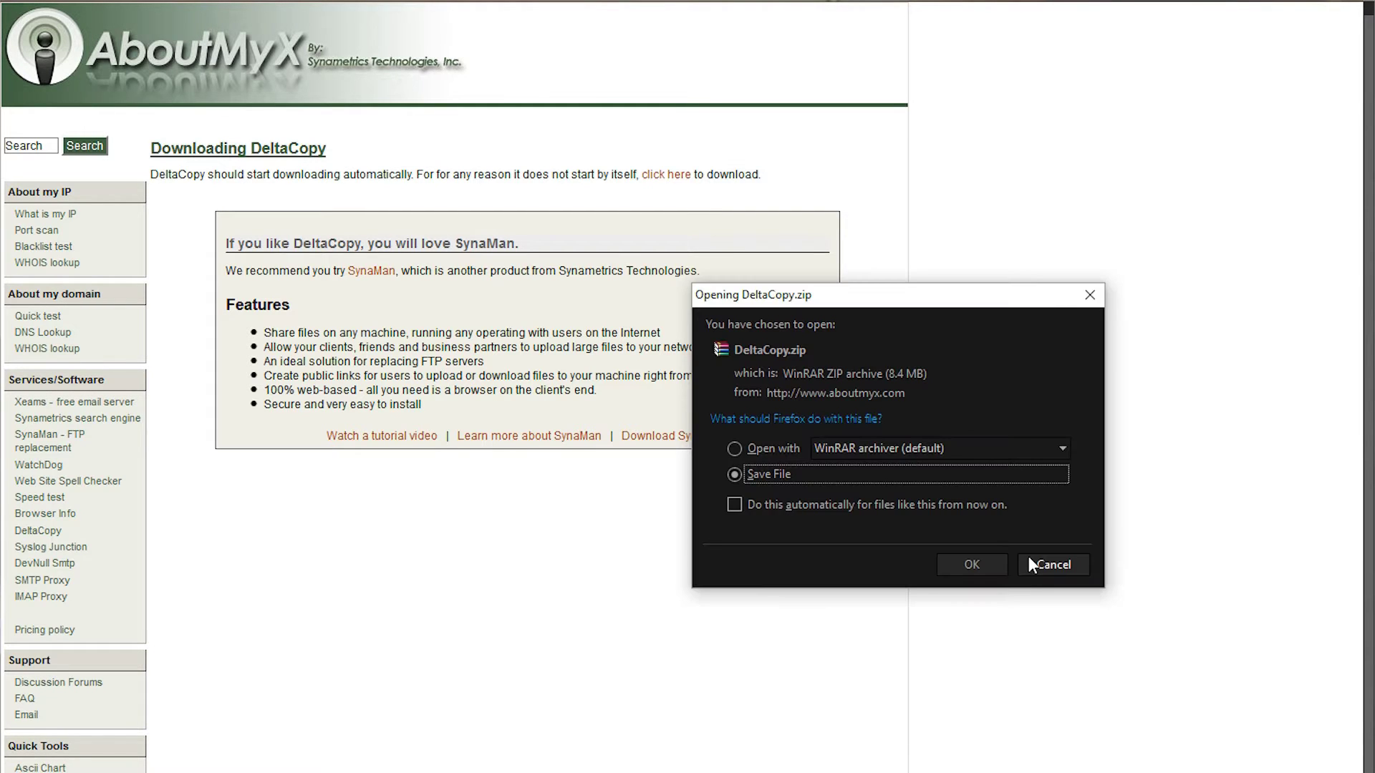
key("super")
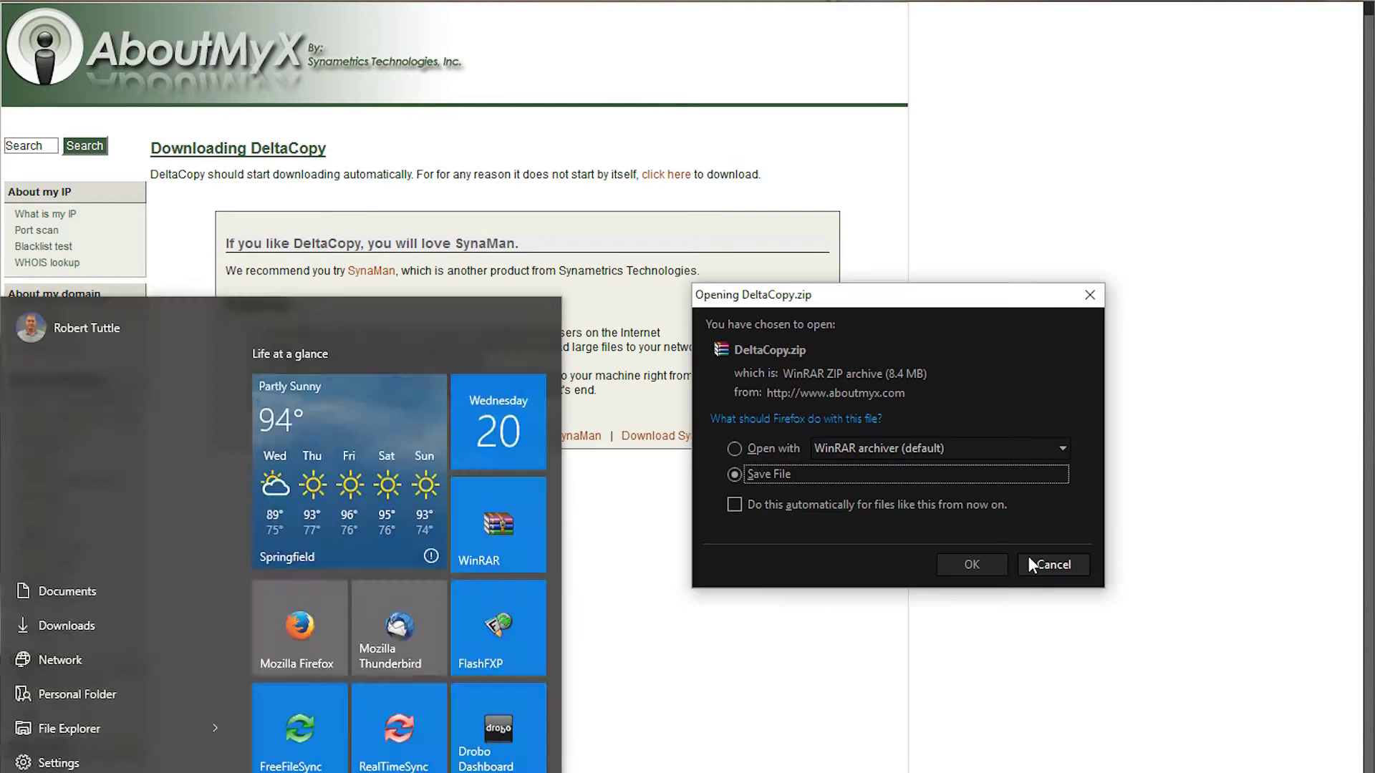
key("super")
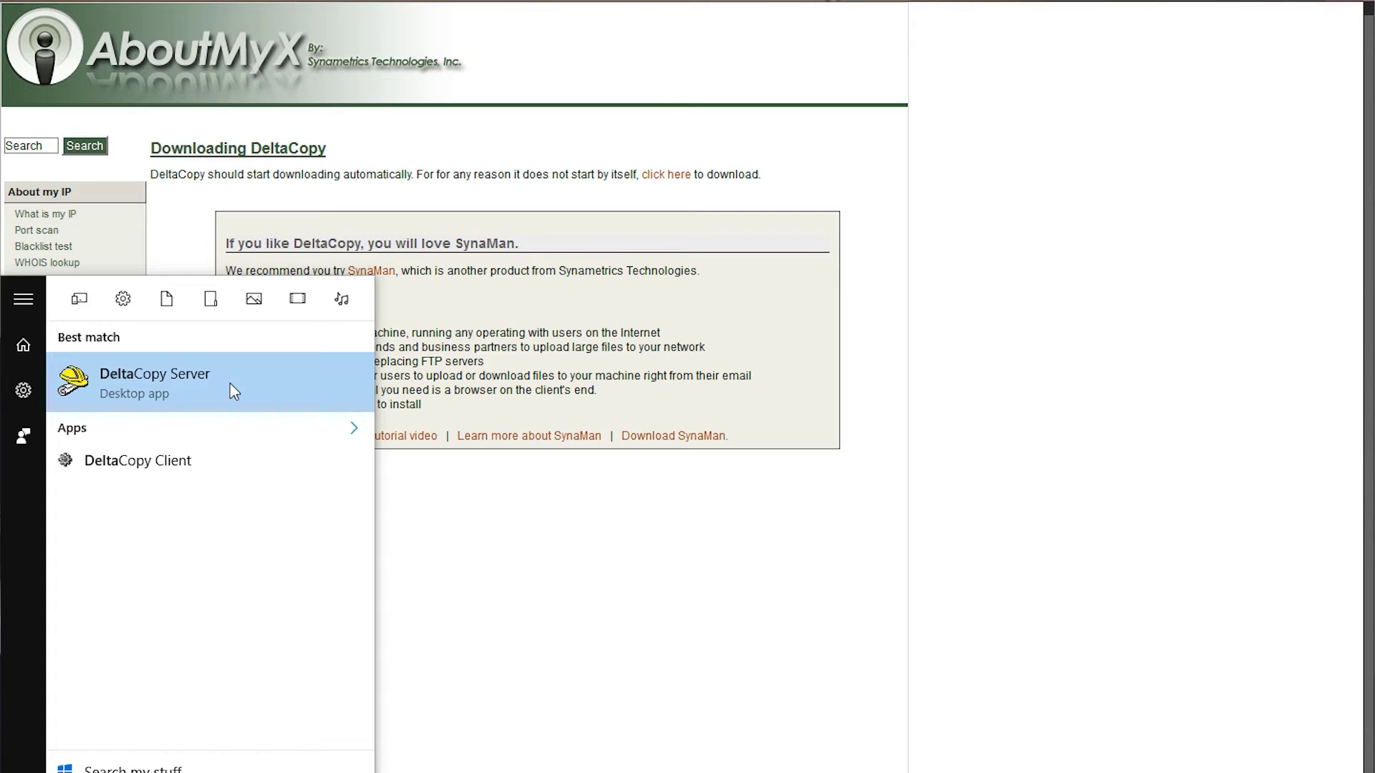
left_click(230, 384)
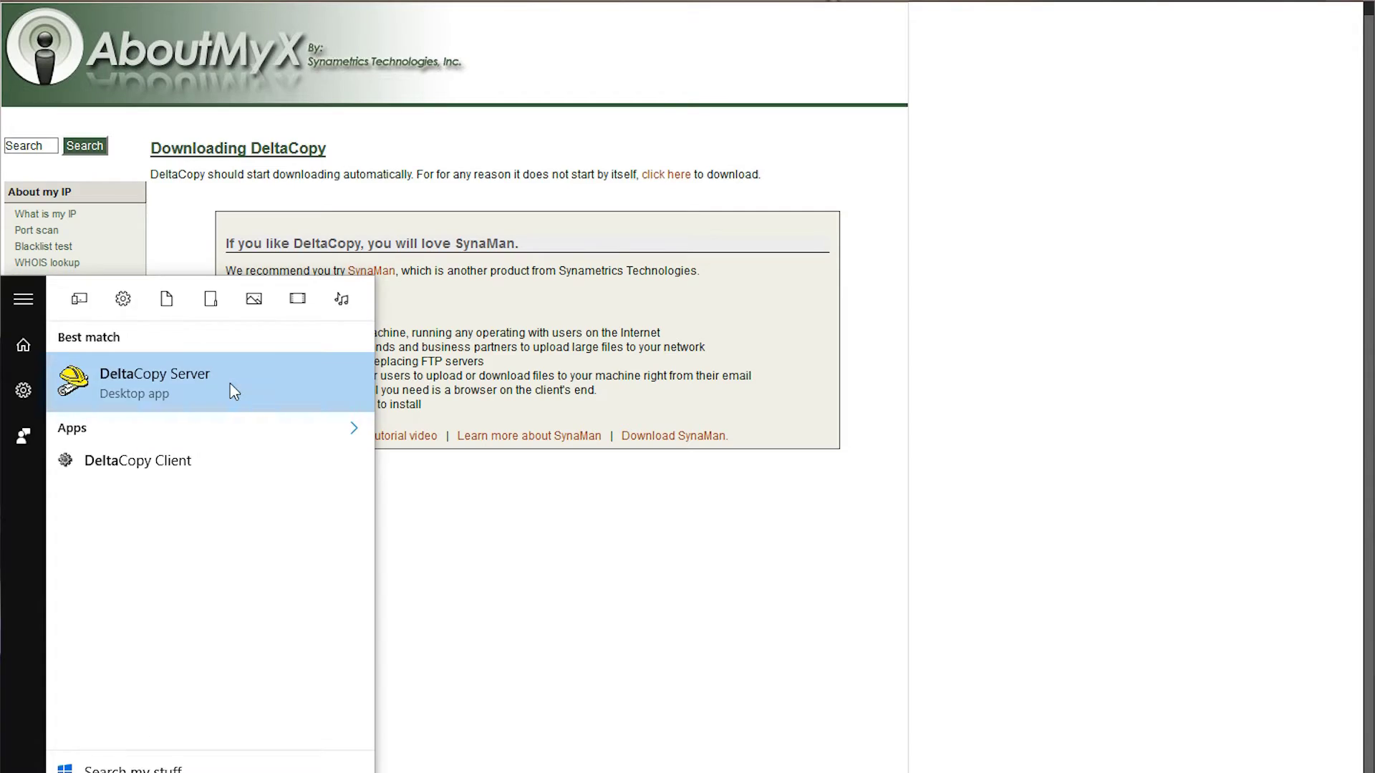
left_click(230, 383)
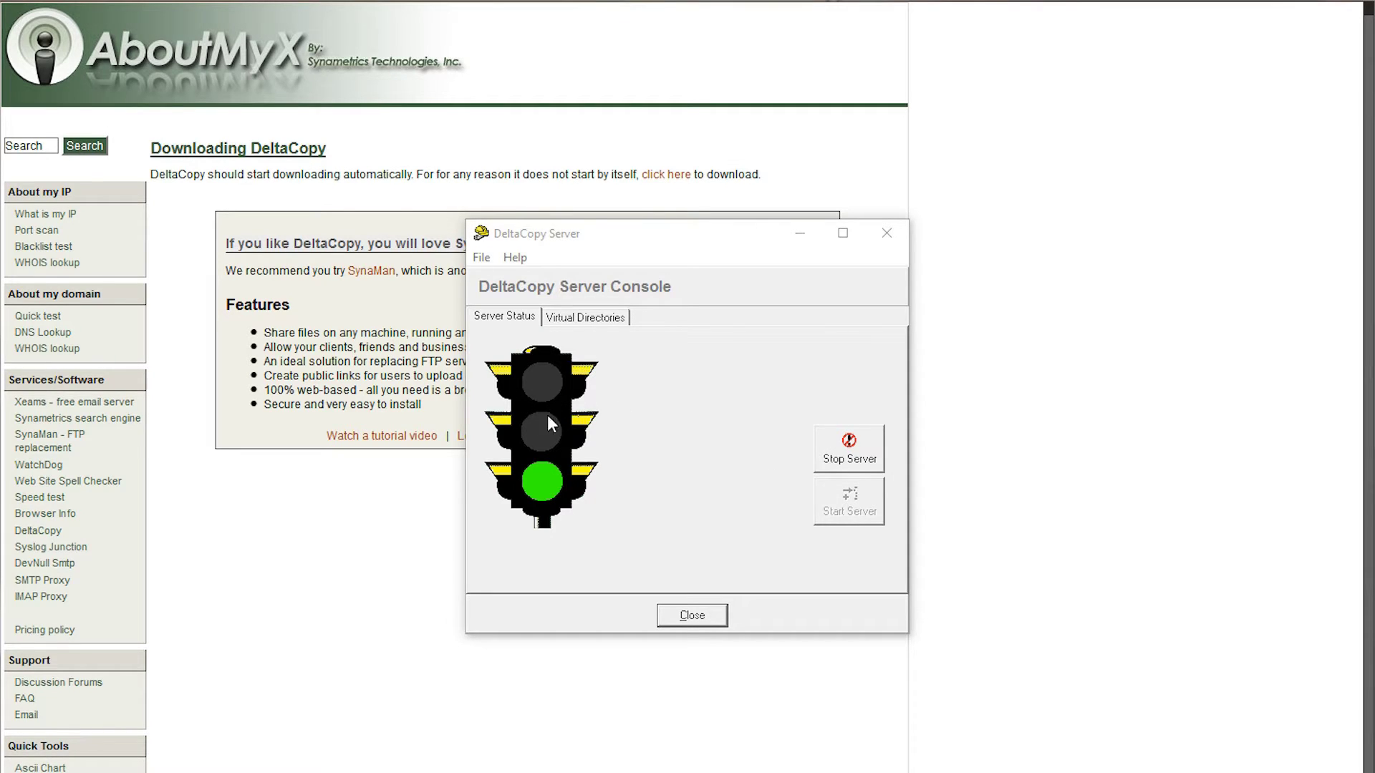
Step: Add a new virtual directory with the alias Test to the DeltaCopy server
left_click(589, 319)
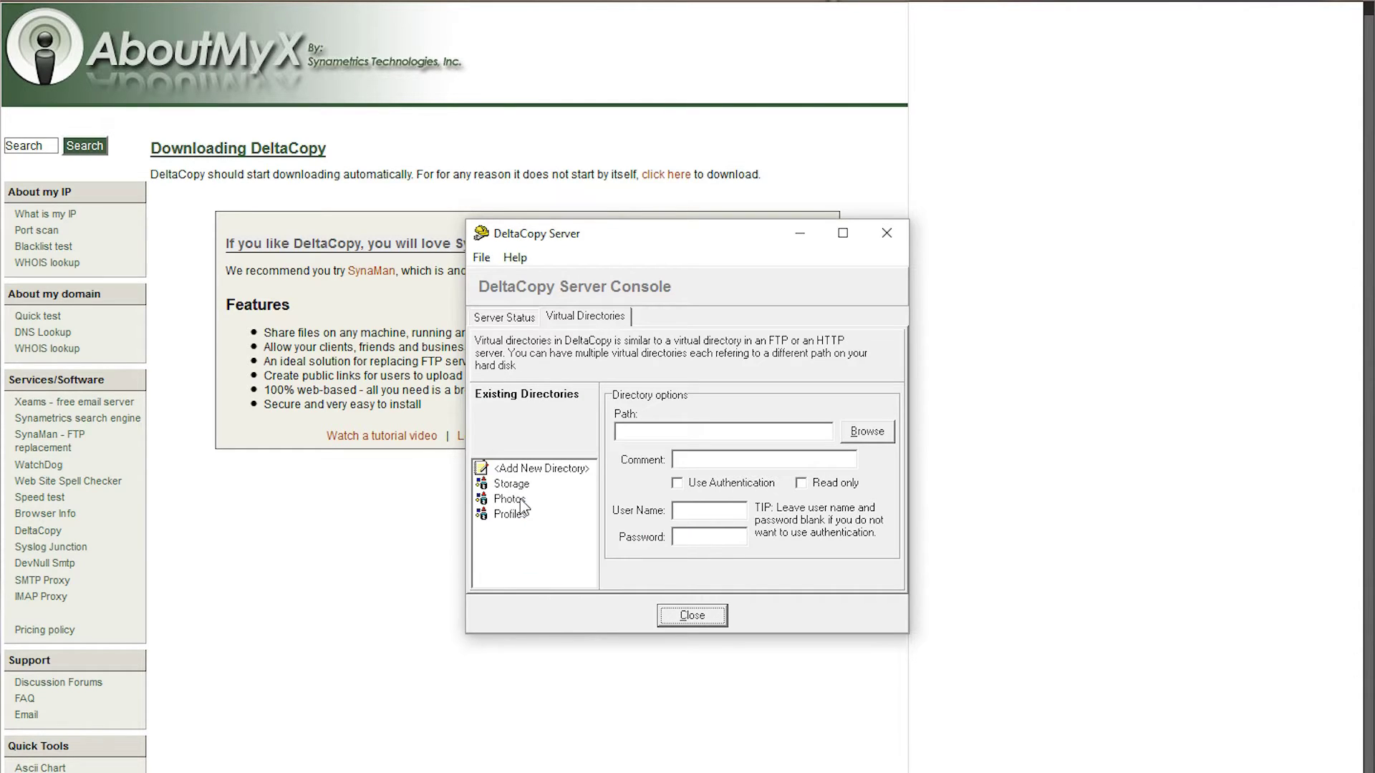
right_click(522, 503)
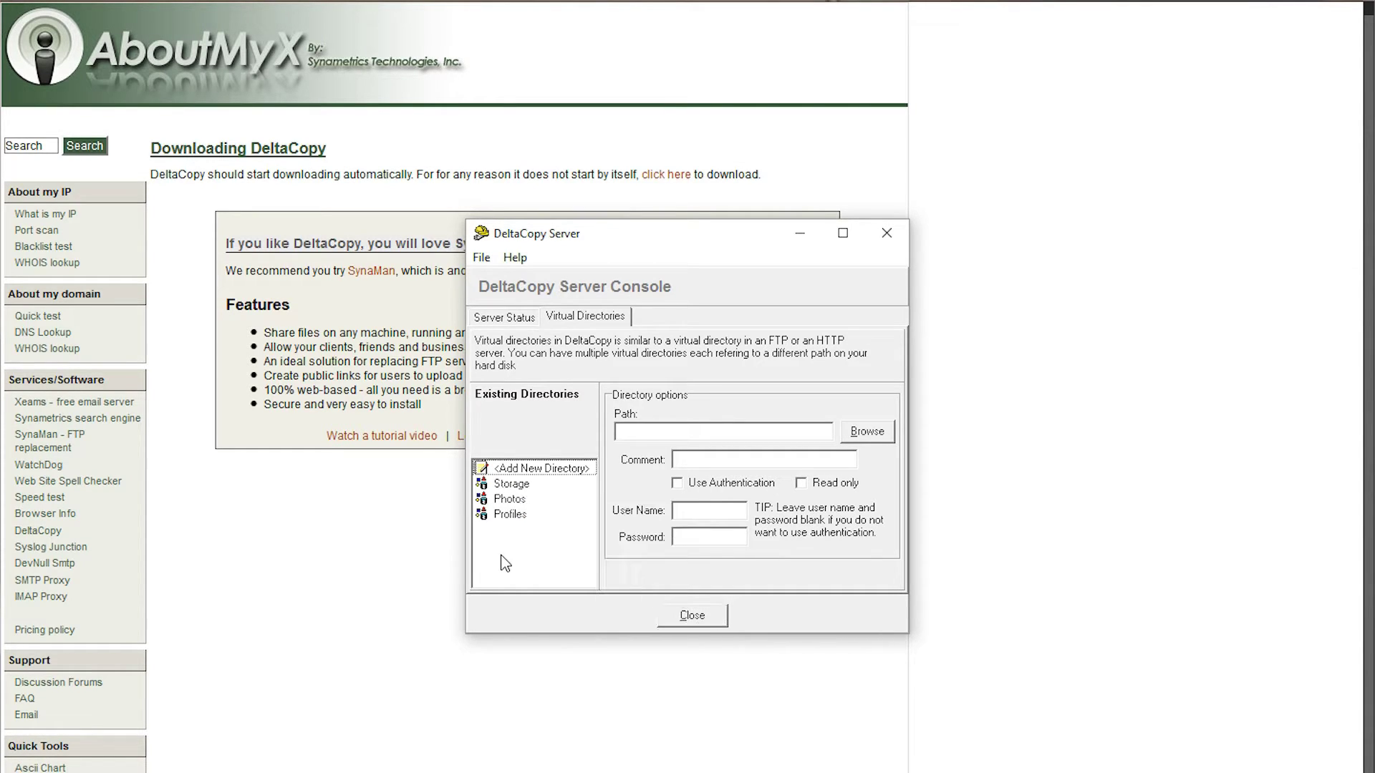
left_click(558, 471)
double_click(560, 479)
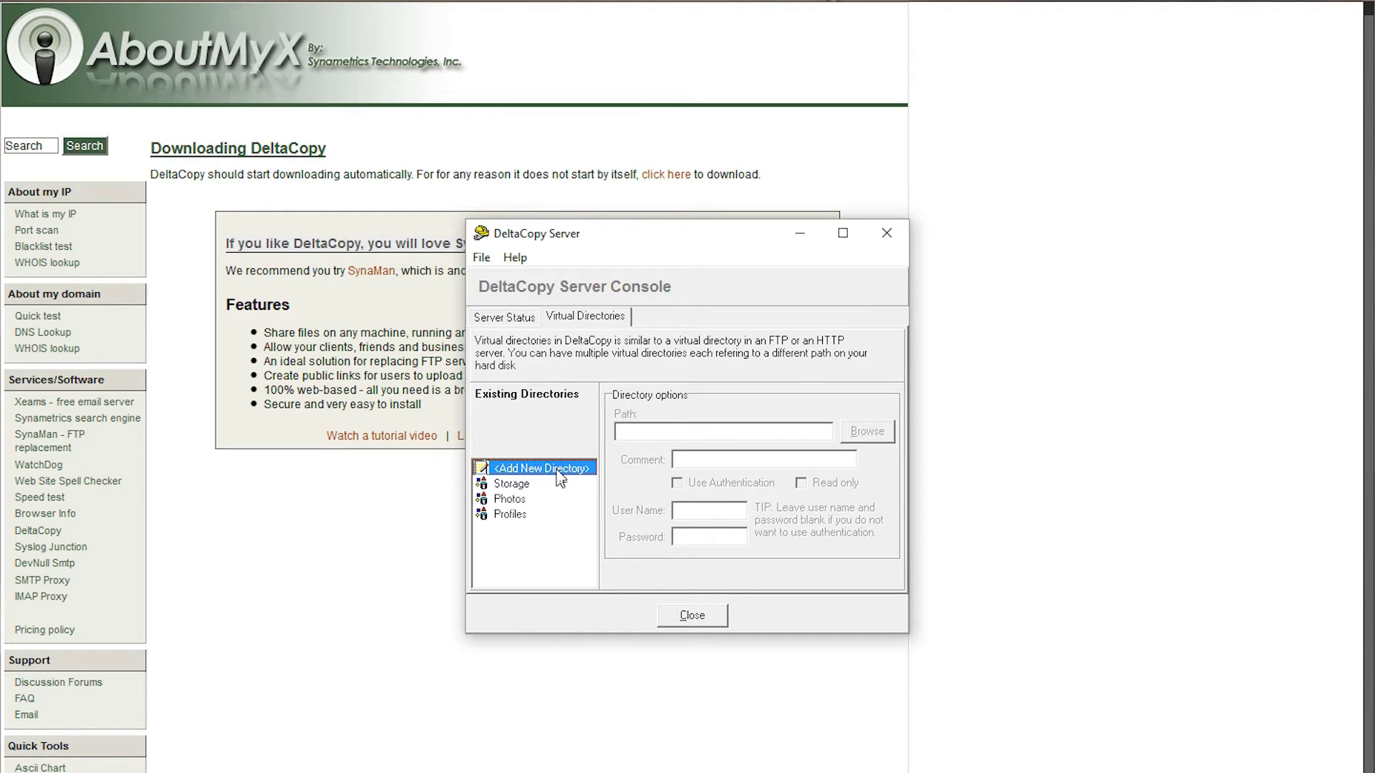
key("Return")
double_click(560, 478)
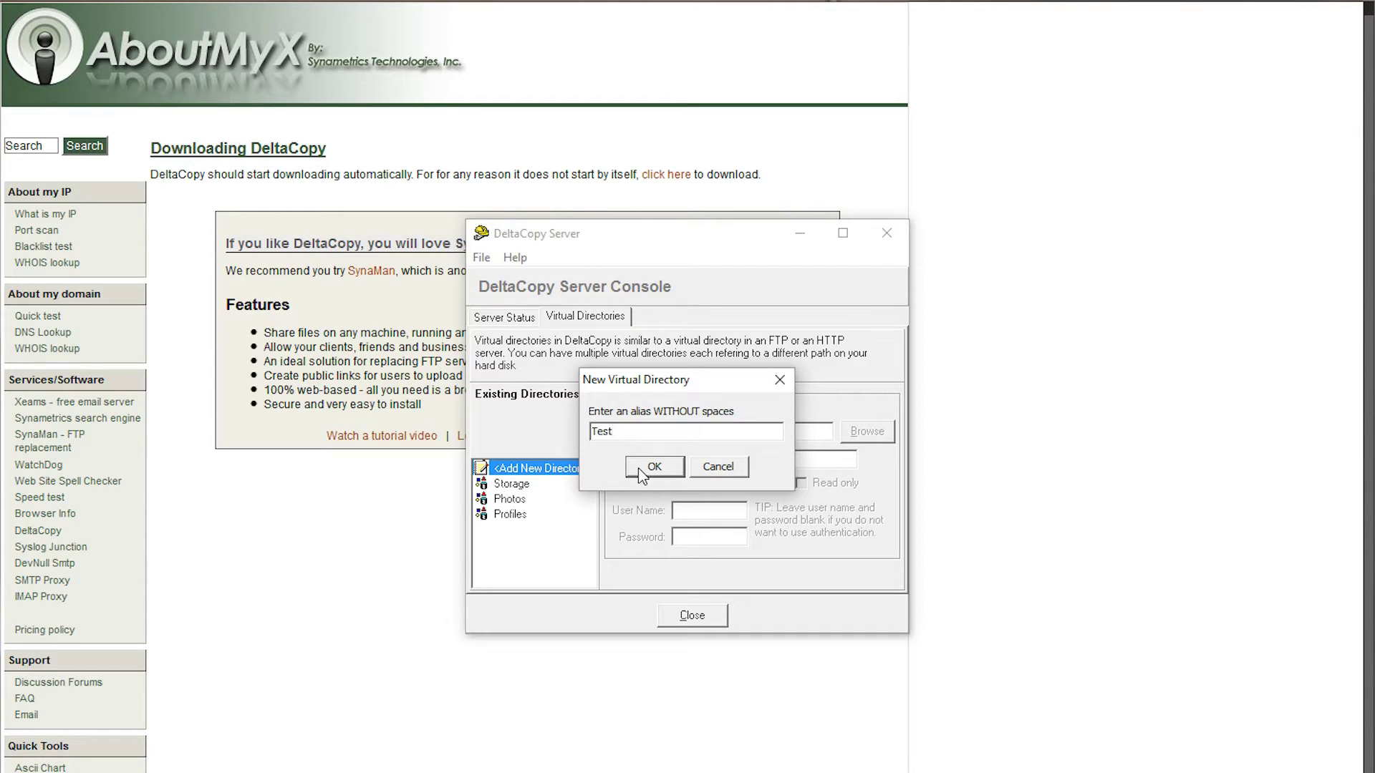
left_click(638, 467)
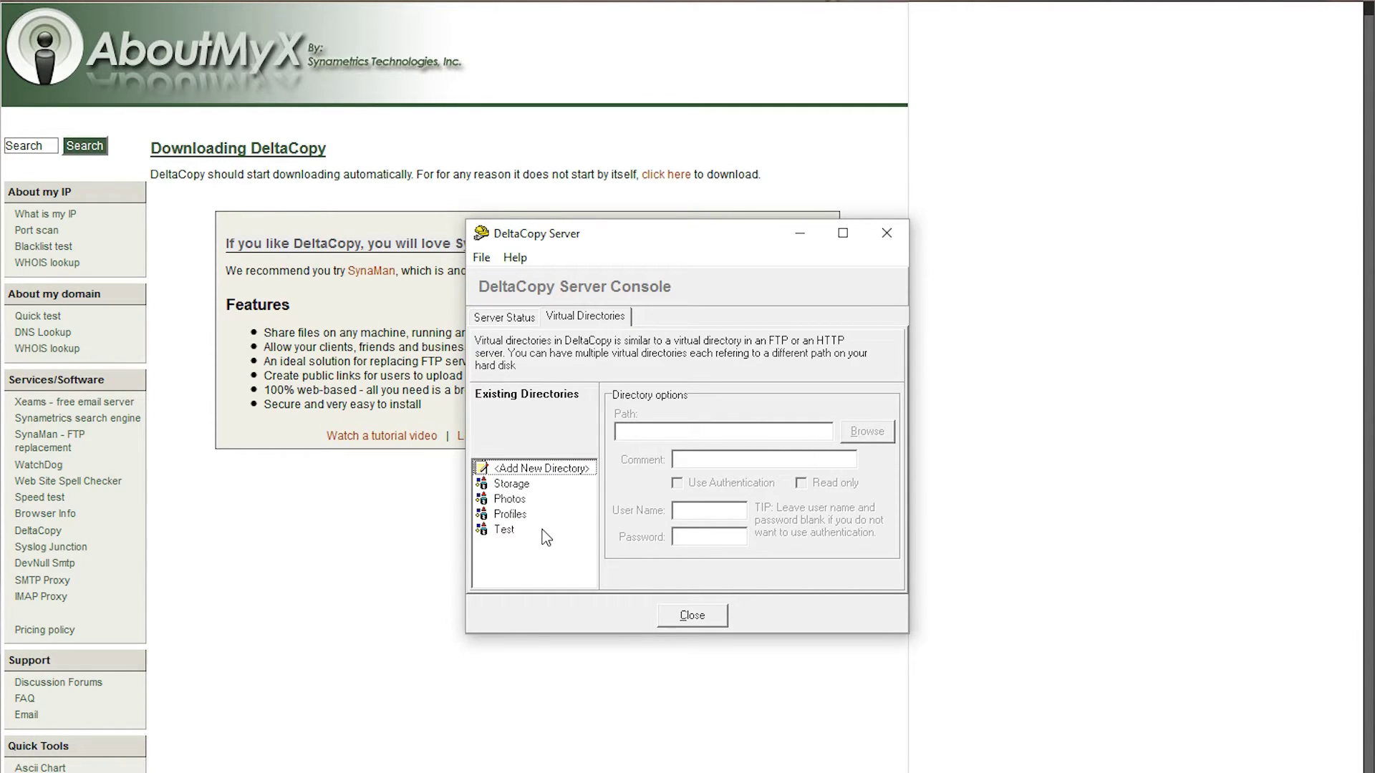
Step: Set the Test virtual directory's path to the iTunes folder inside Music and close the server console
left_click(539, 531)
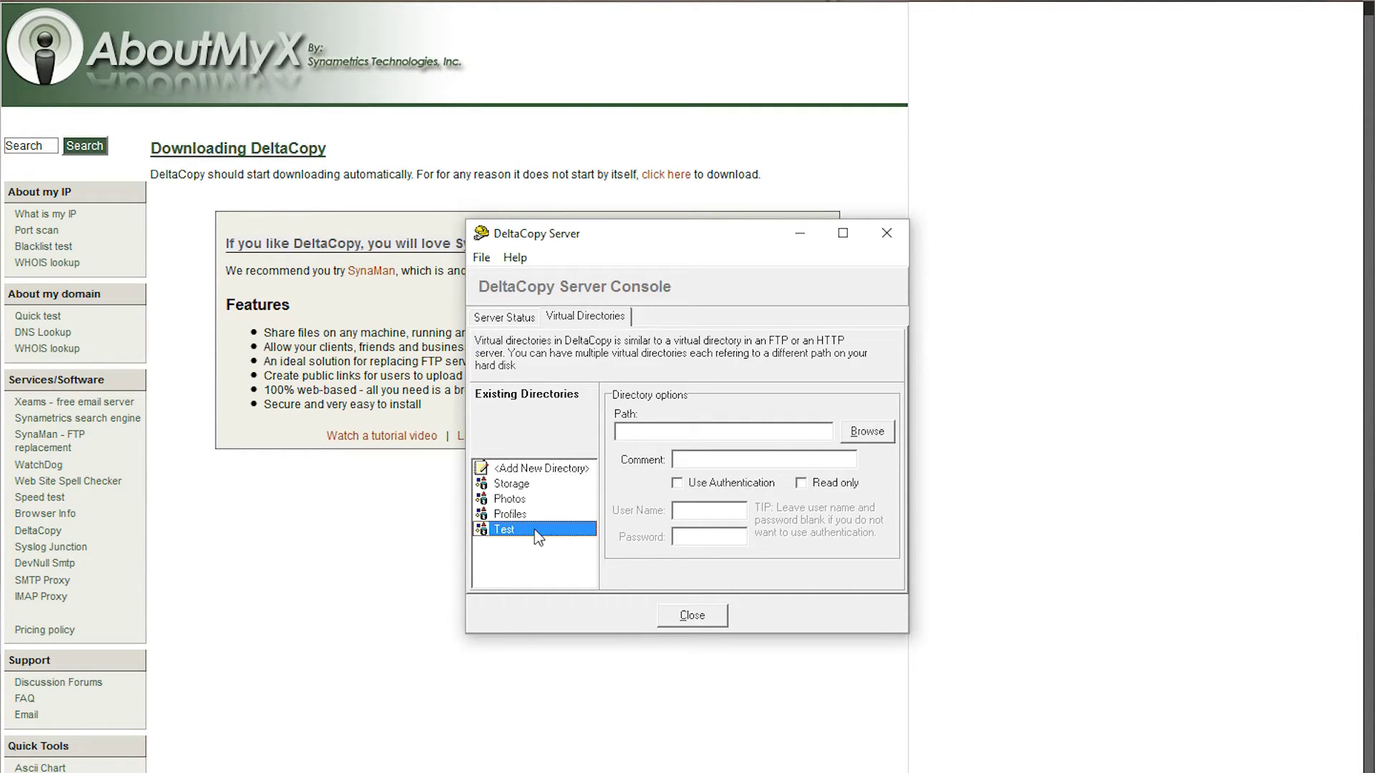
left_click(866, 431)
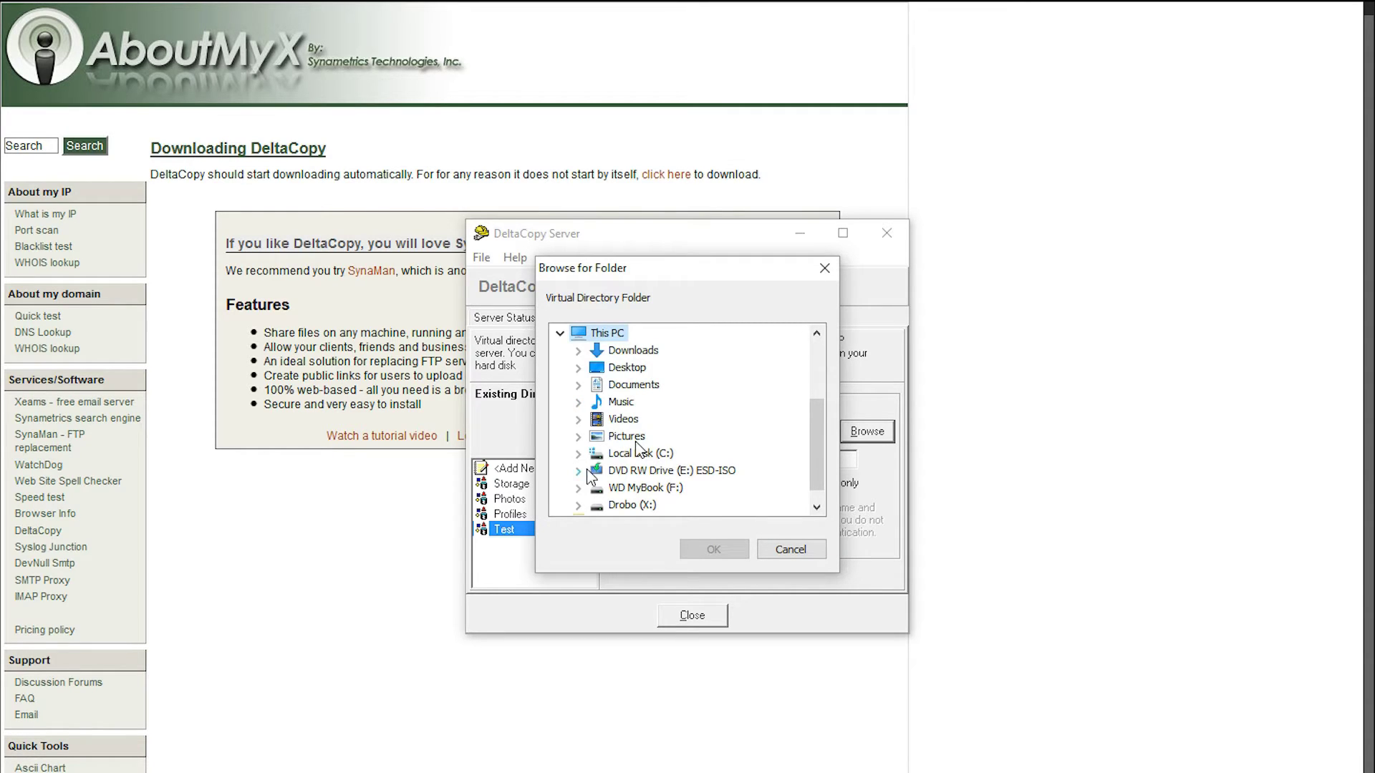
left_click(579, 403)
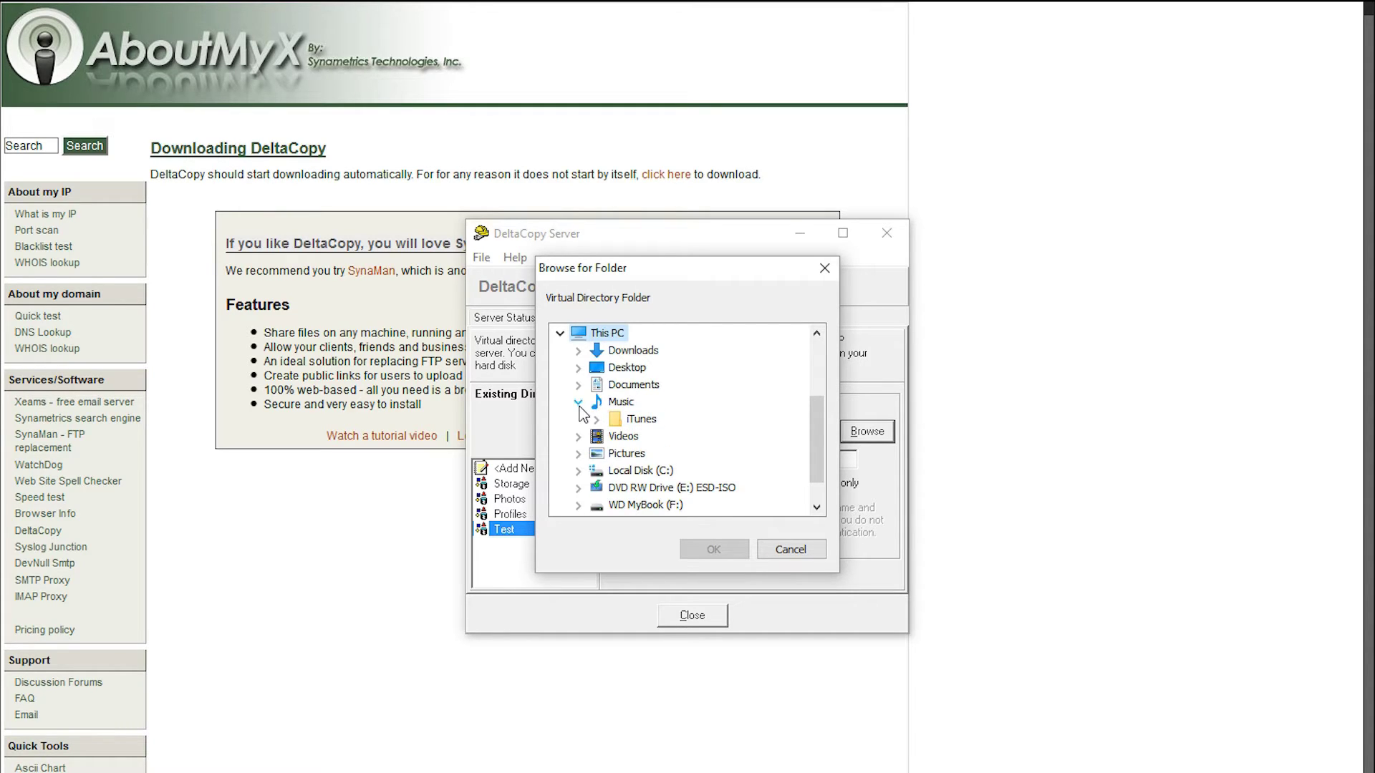
left_click(641, 419)
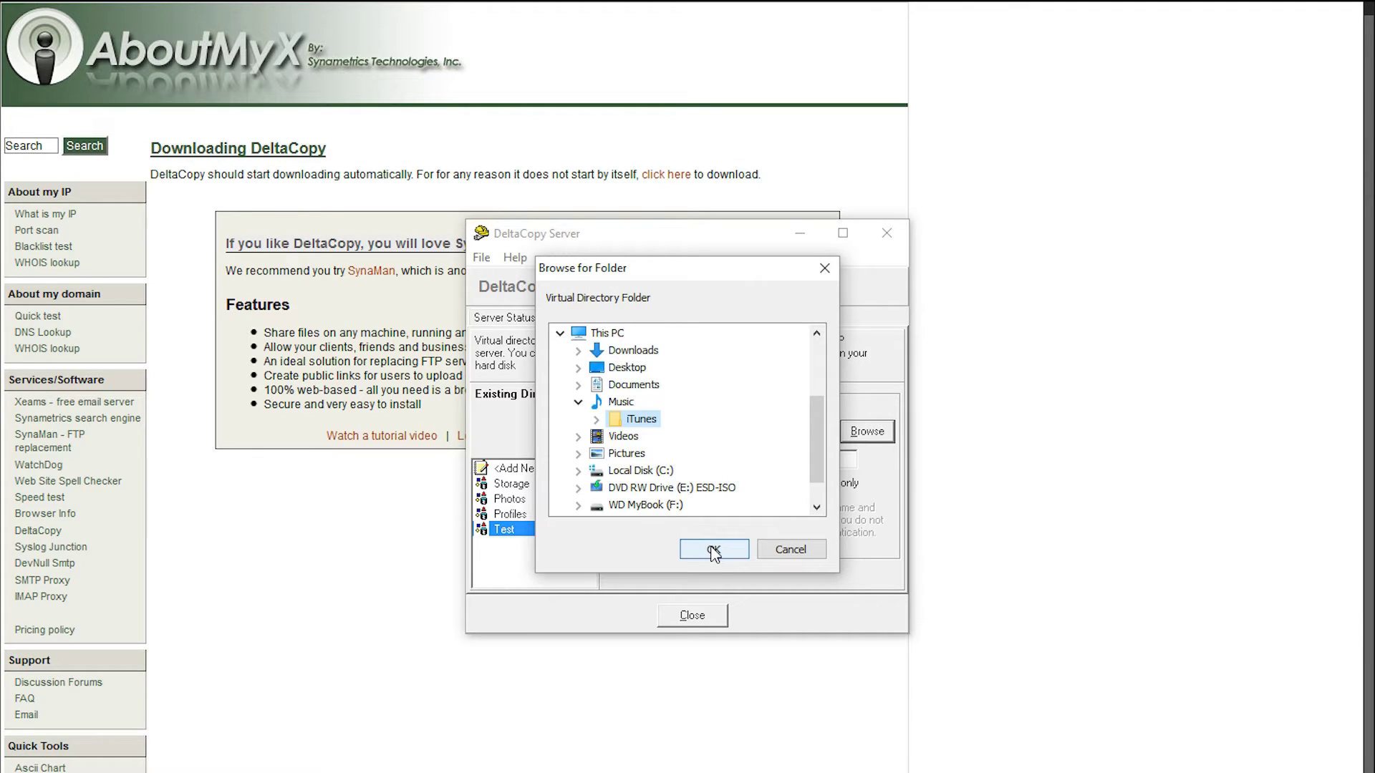
left_click(714, 549)
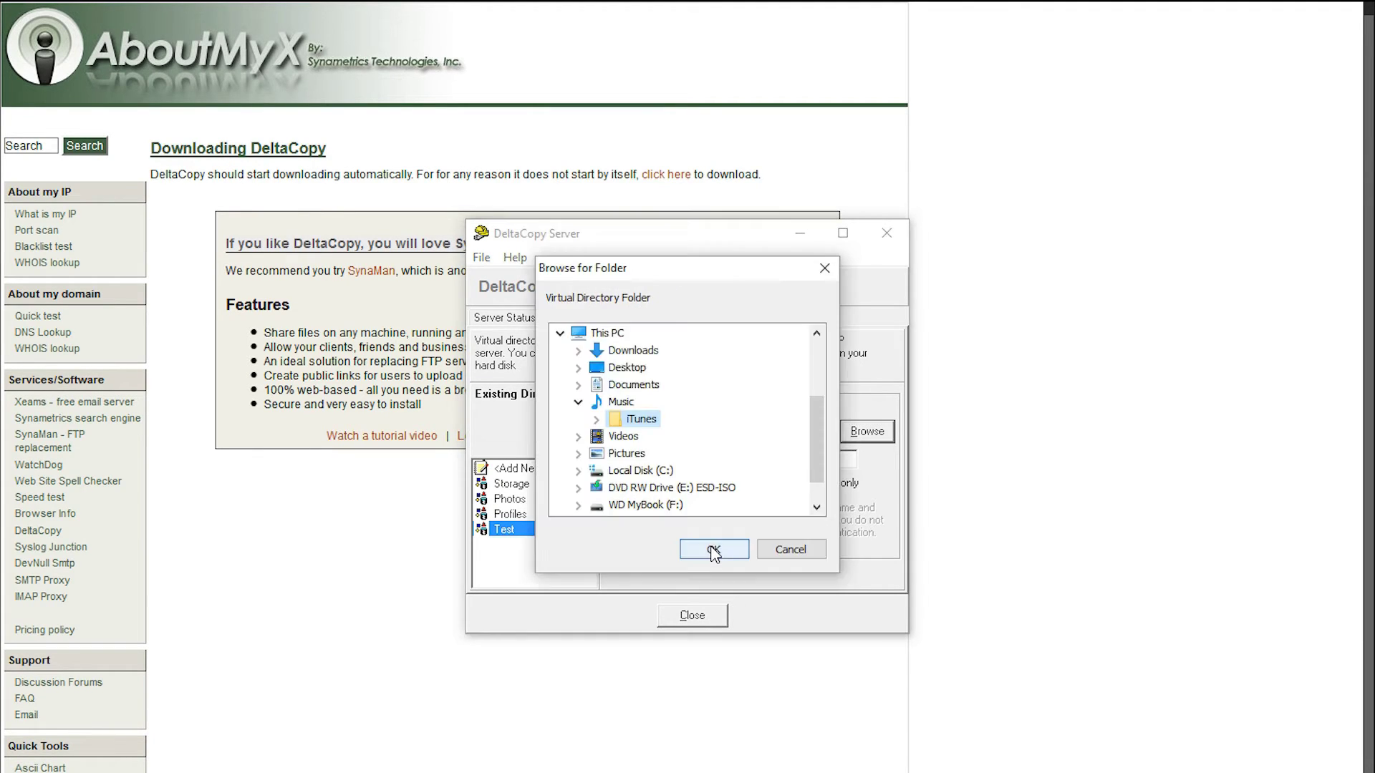
left_click(714, 549)
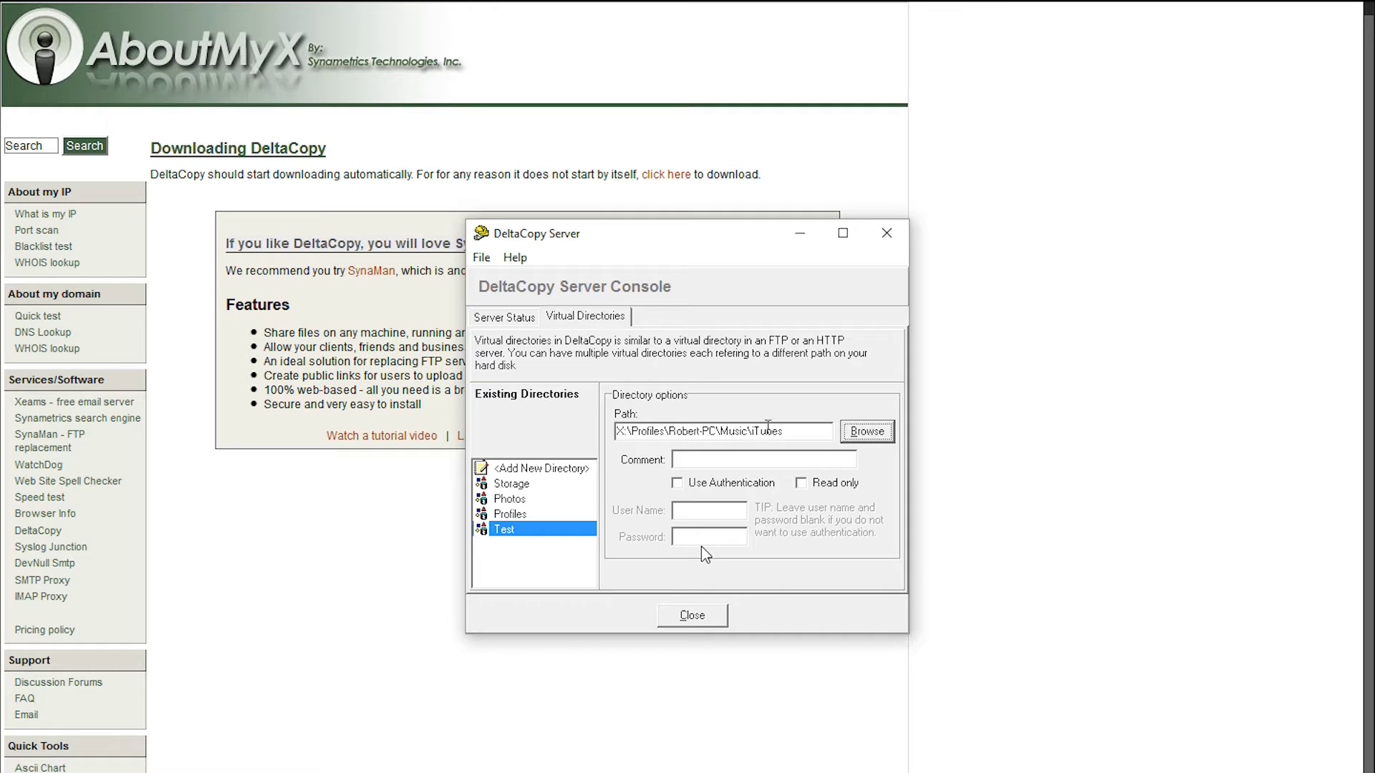
double_click(807, 429)
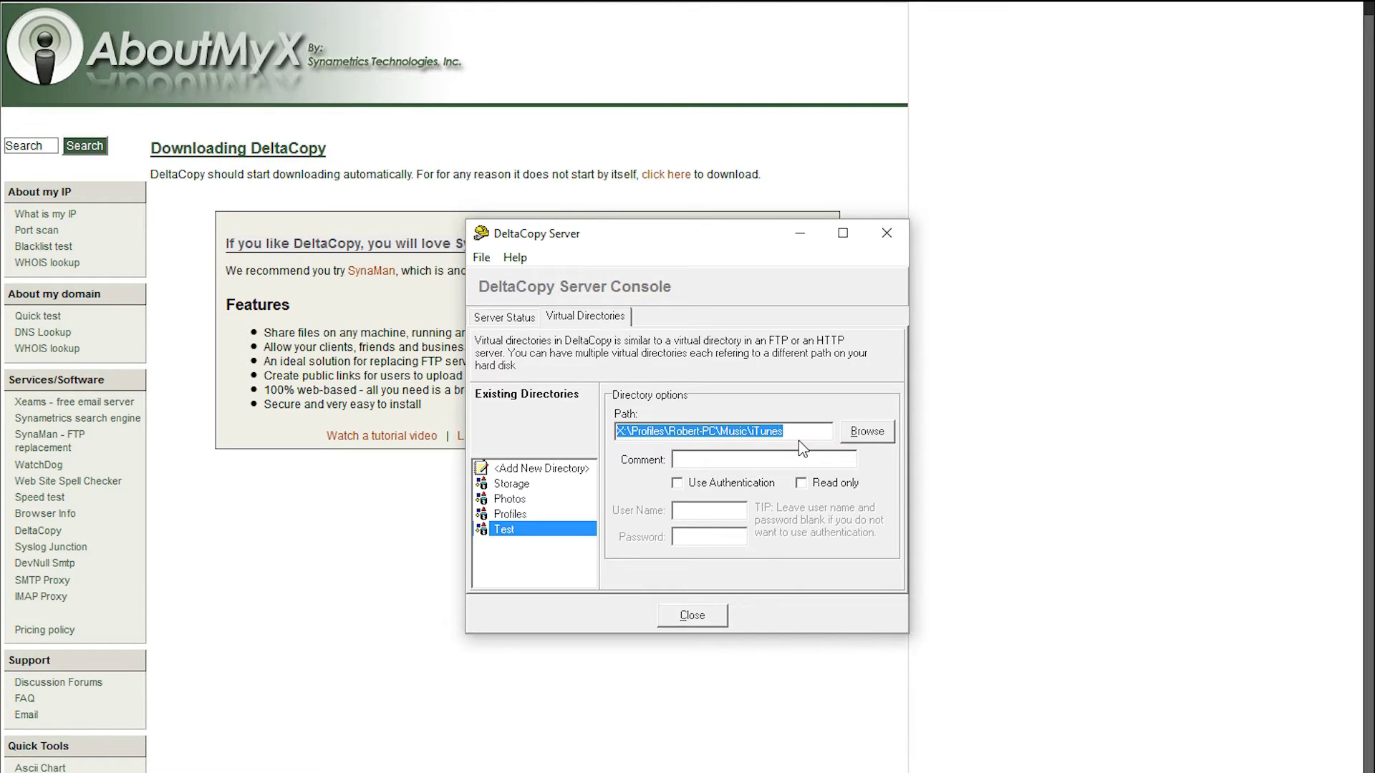
left_click(802, 433)
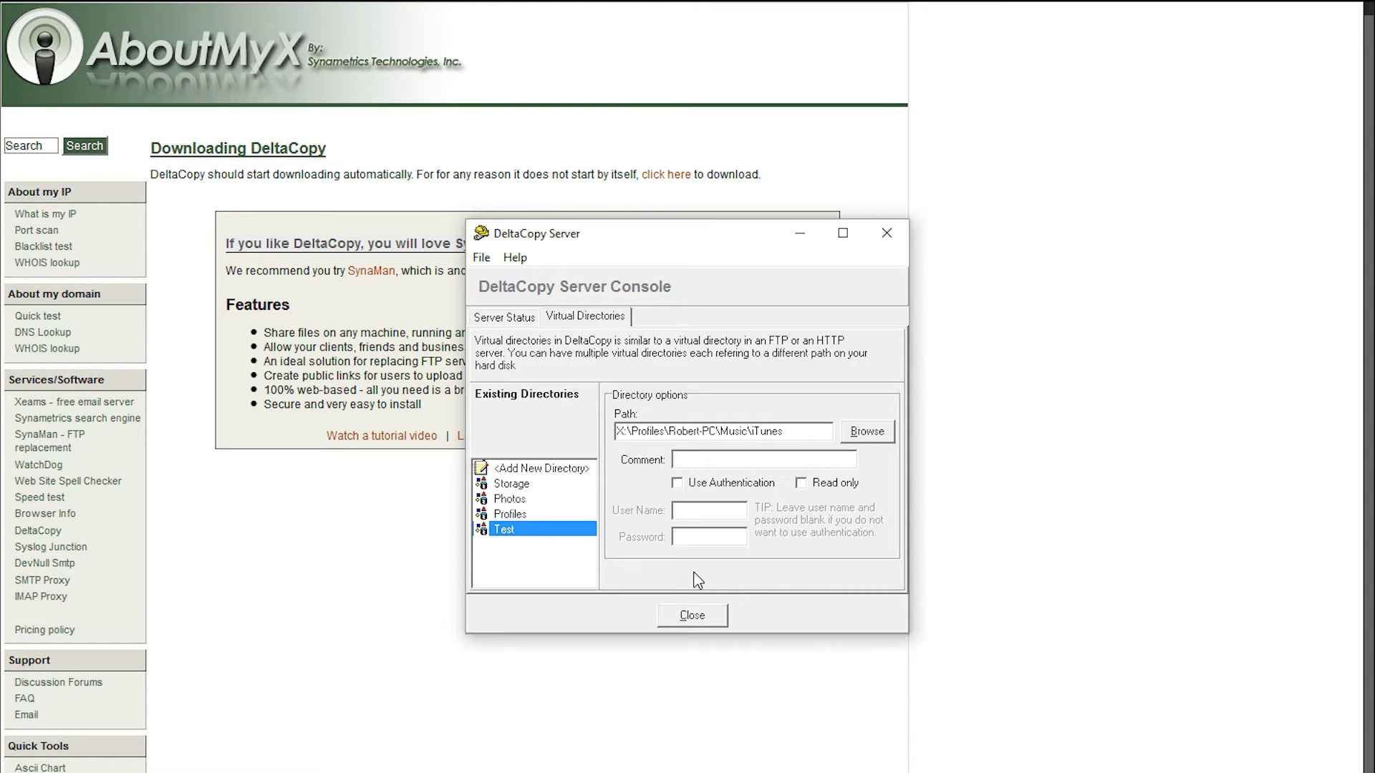
left_click(691, 616)
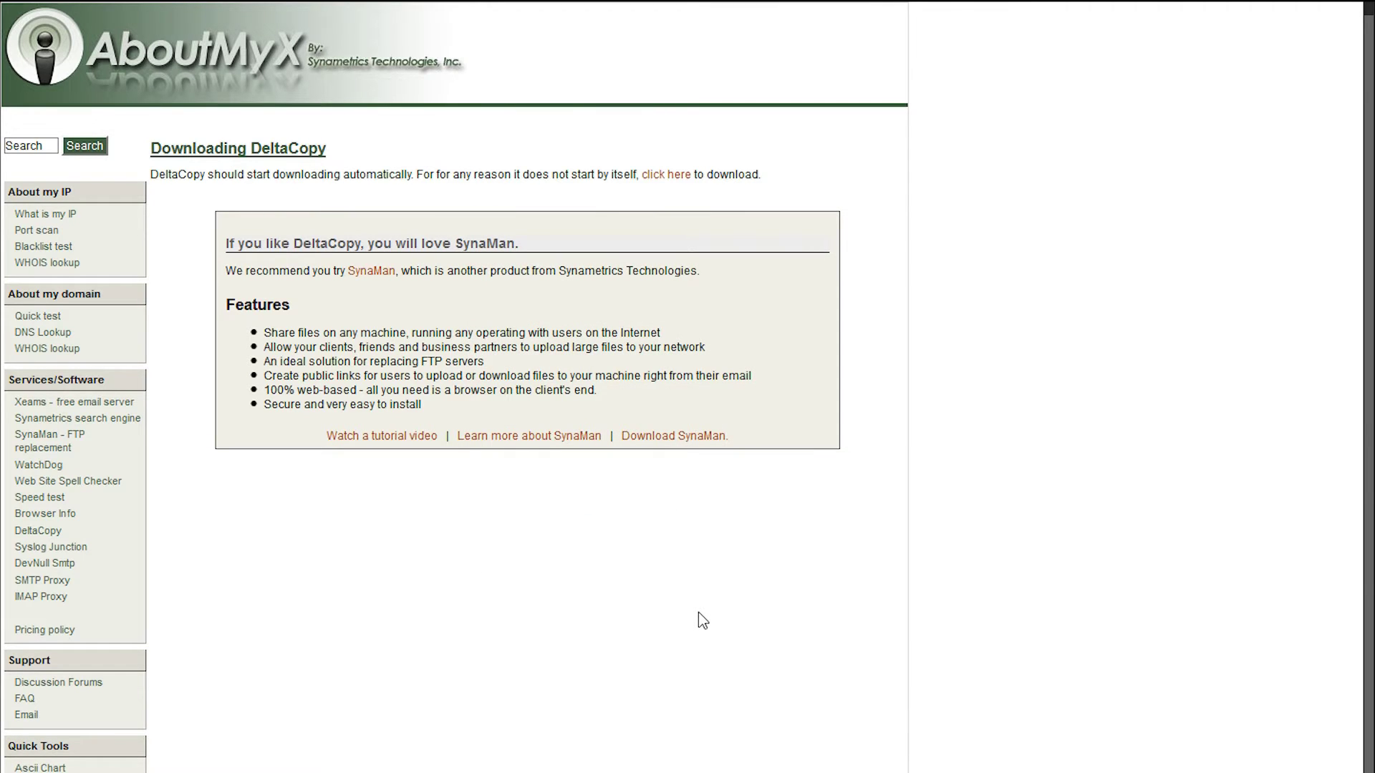
Step: Reopen the DeltaCopy Server console and check the saved path of the Test virtual directory
key("super")
type("delta")
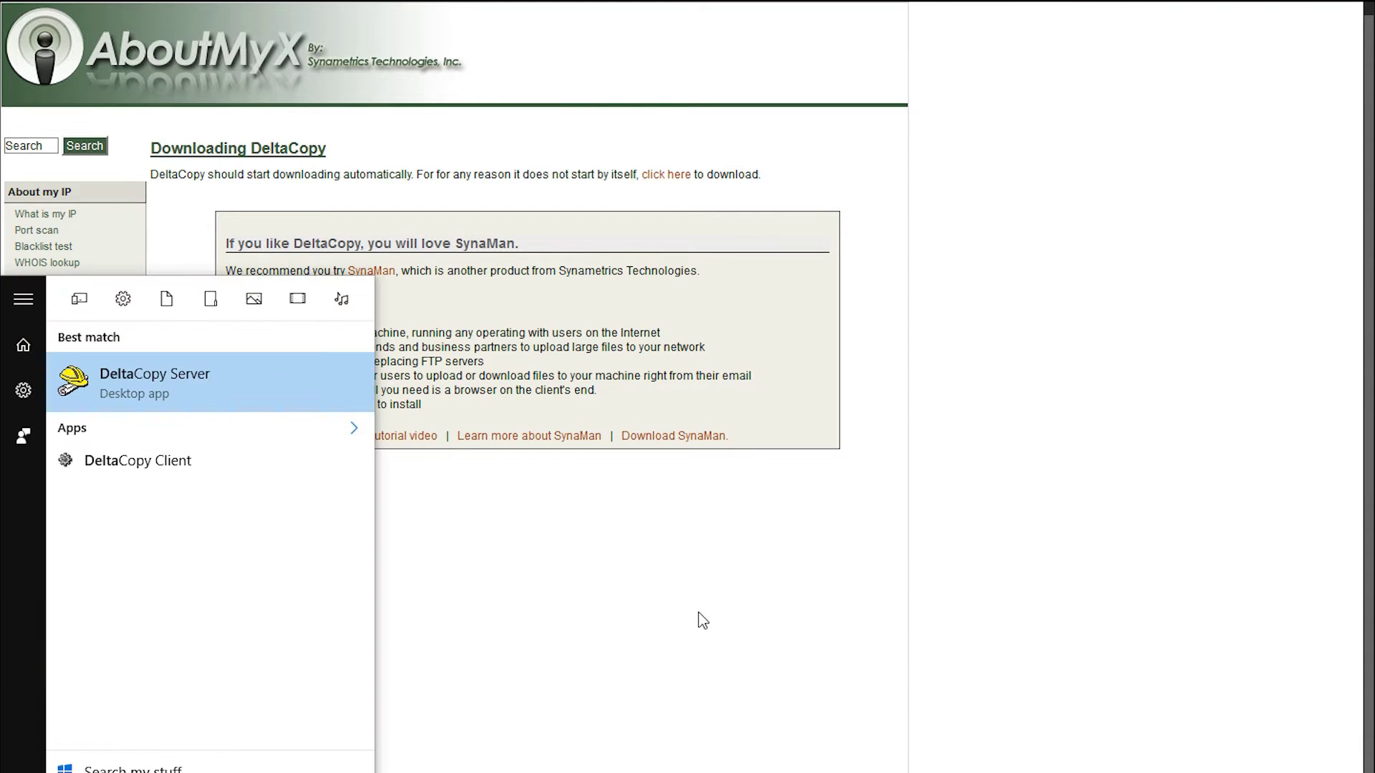
key("Return")
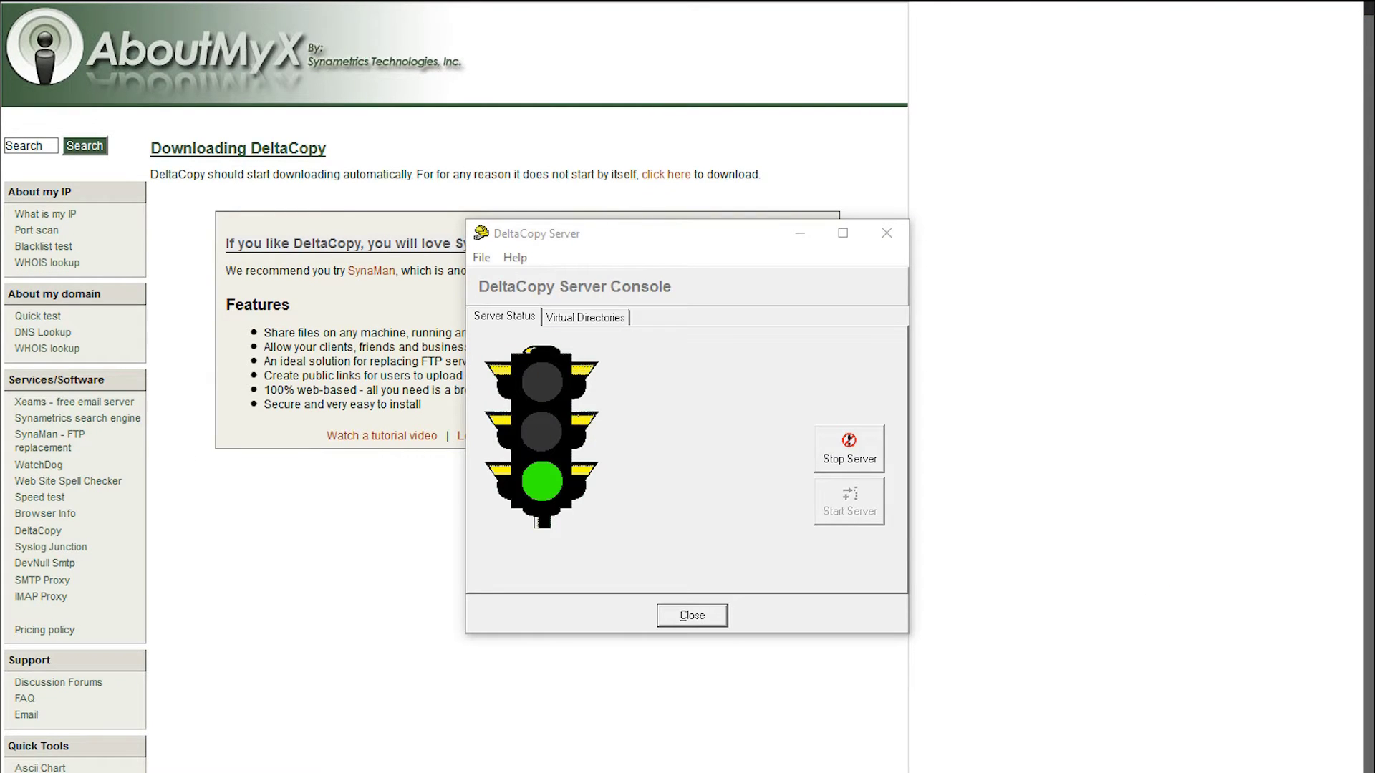
left_click(593, 320)
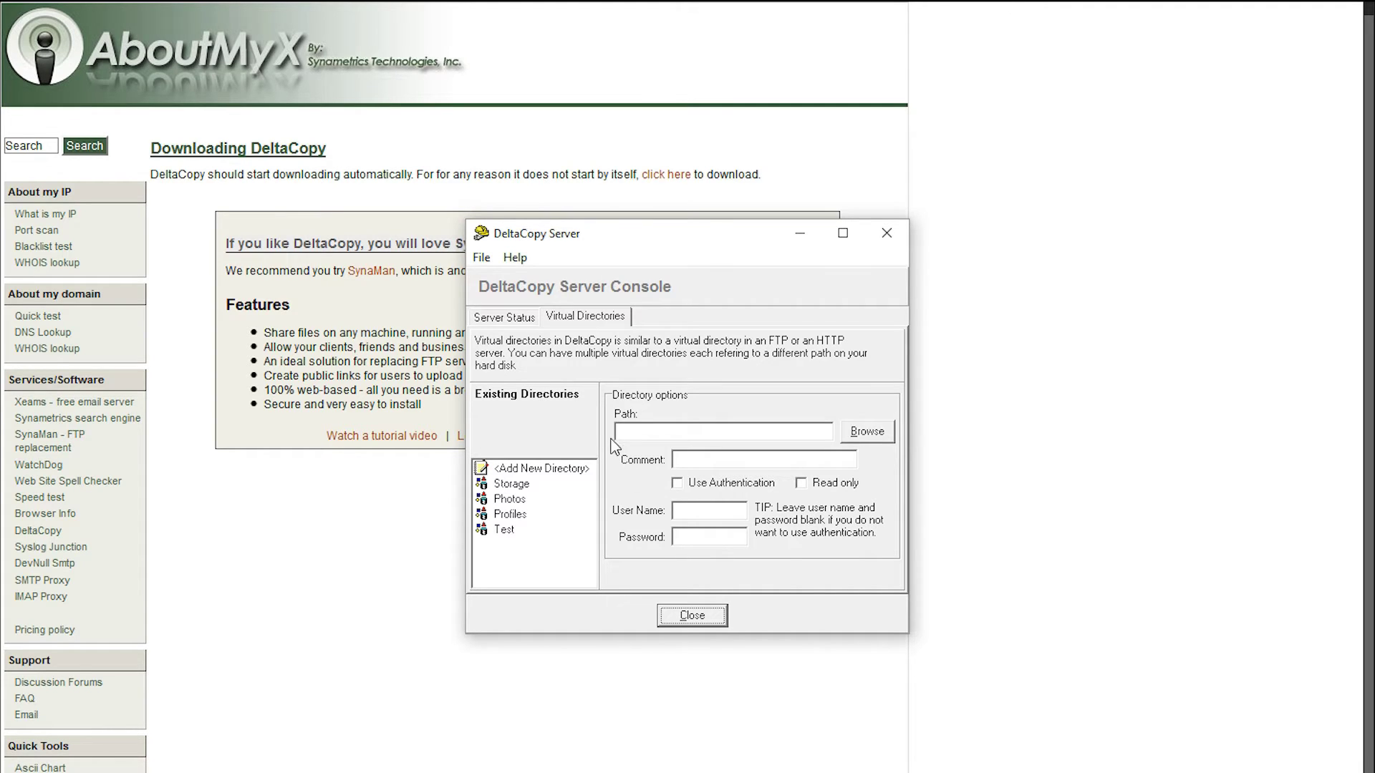
left_click(676, 511)
left_click(520, 529)
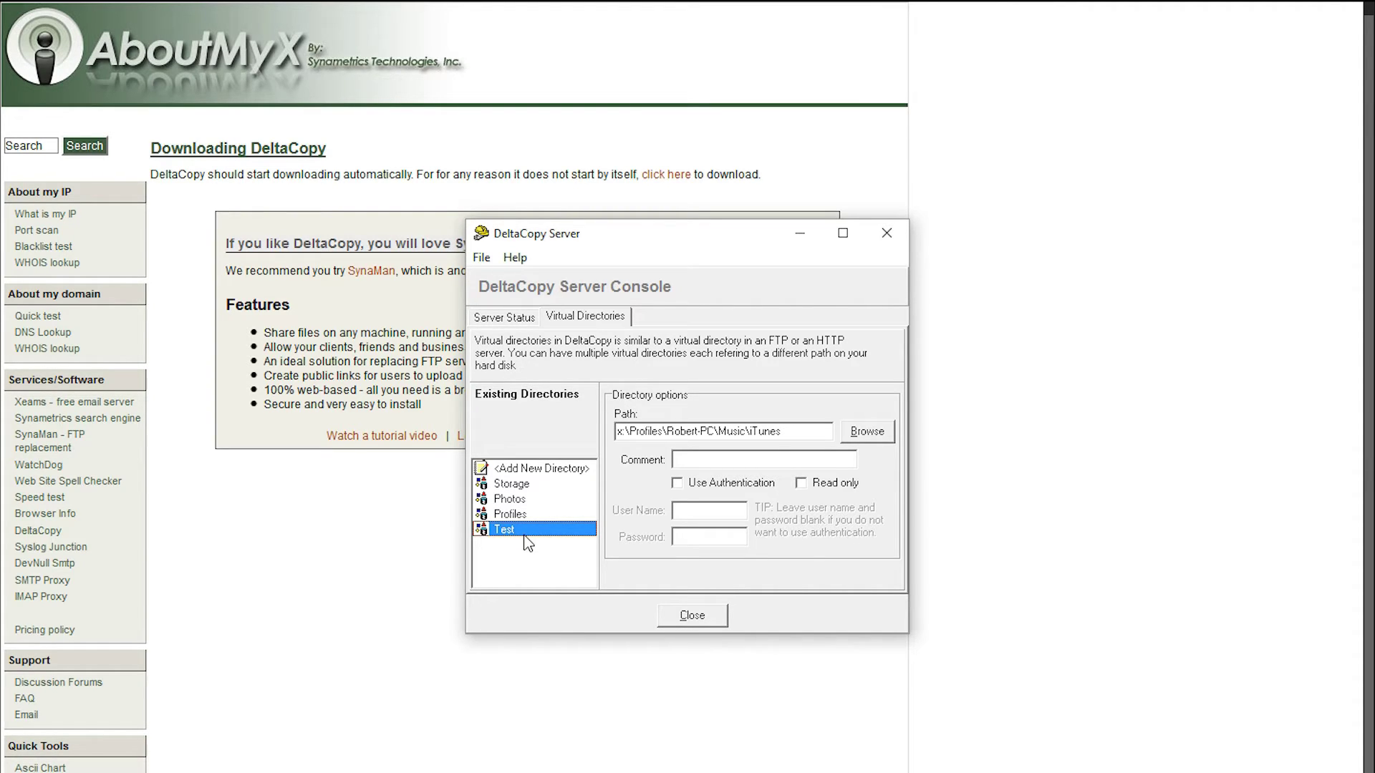
left_click(700, 617)
left_click(712, 623)
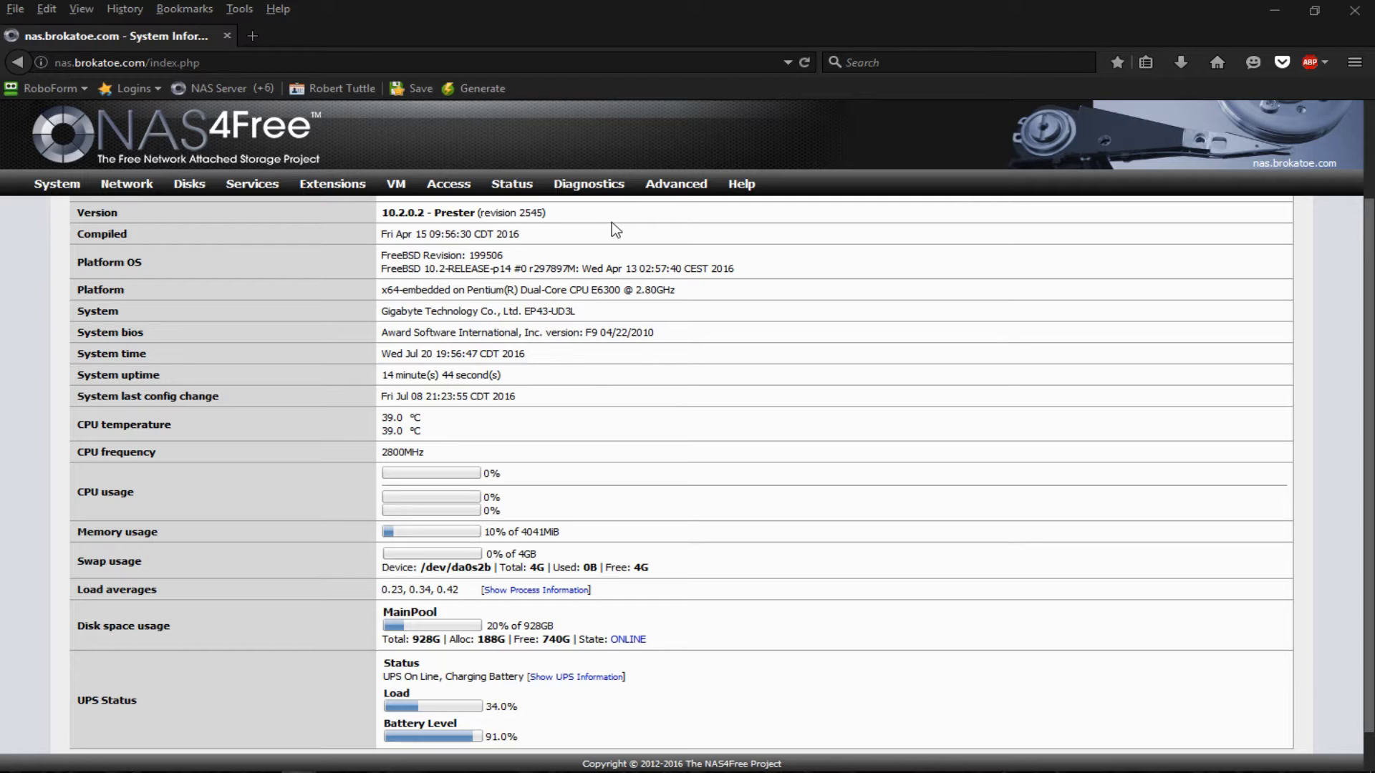
Step: In the NAS4Free web interface, open the File Manager and go to the mnt/MainPool/Backups/Drobo folder
mouse_move(677, 187)
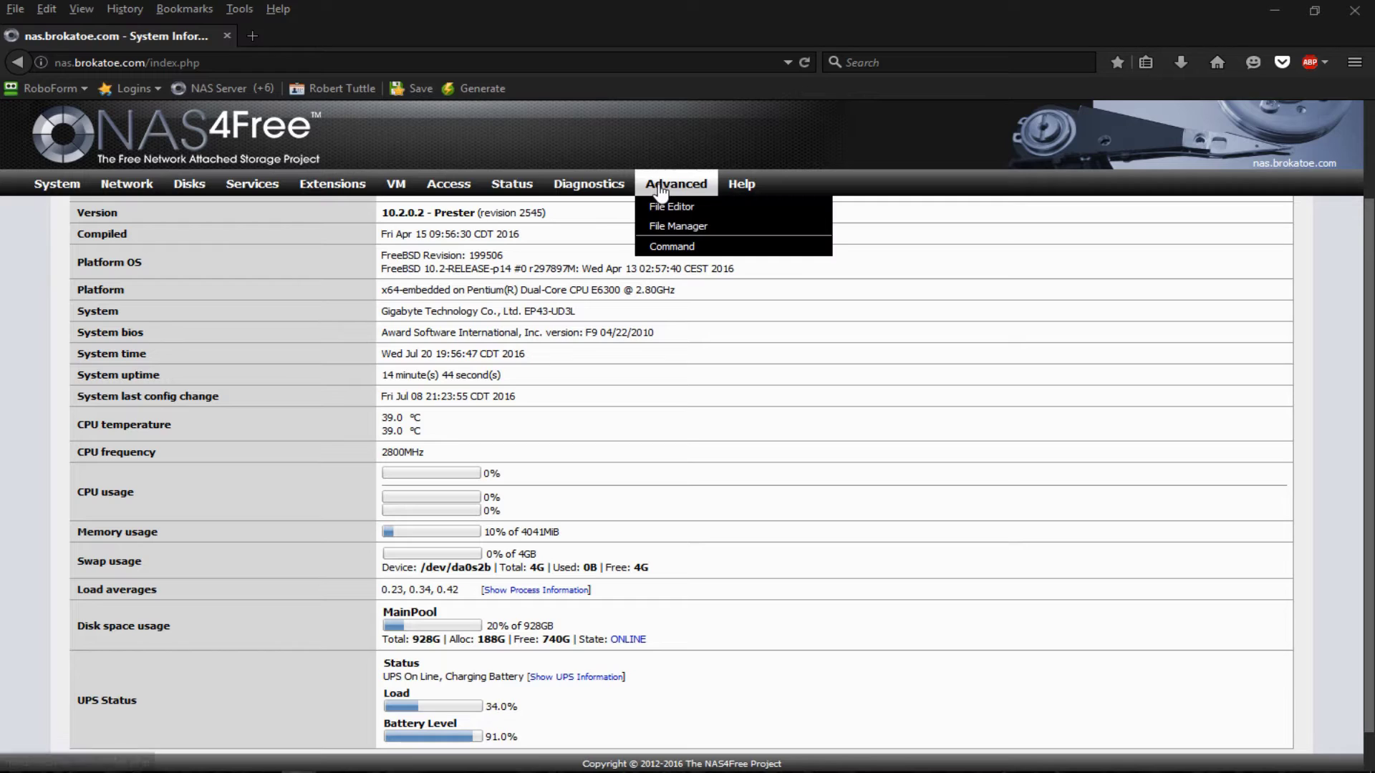
left_click(689, 229)
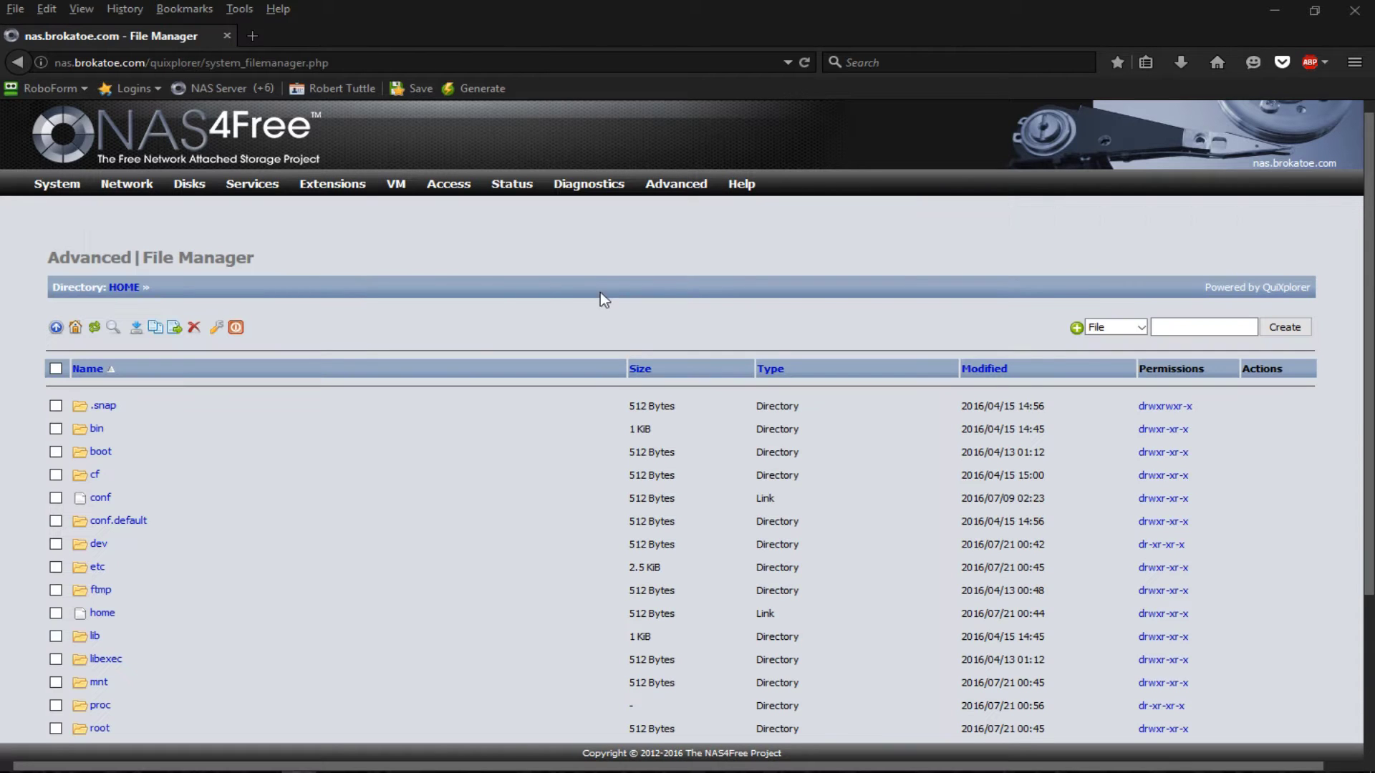
scroll(552, 289, "down", 3)
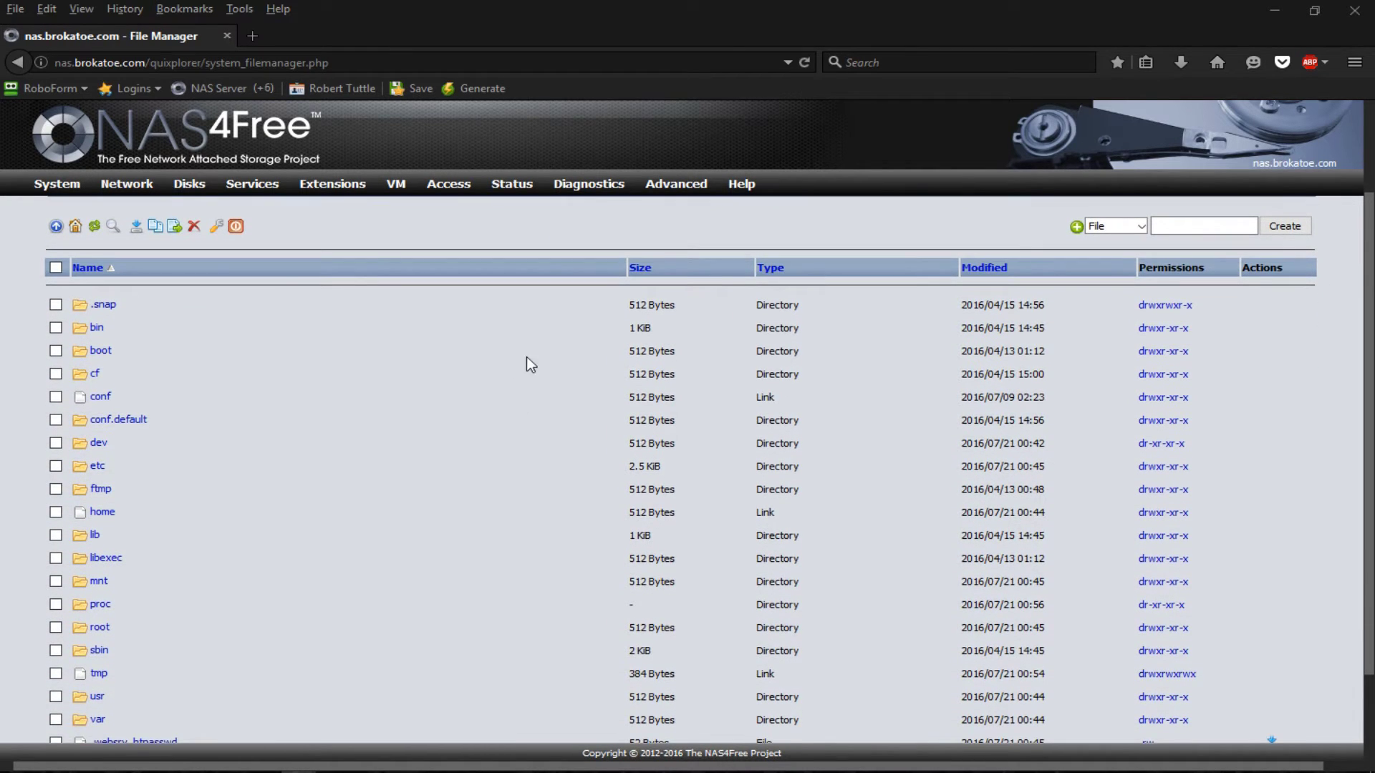
scroll(501, 320, "down", 3)
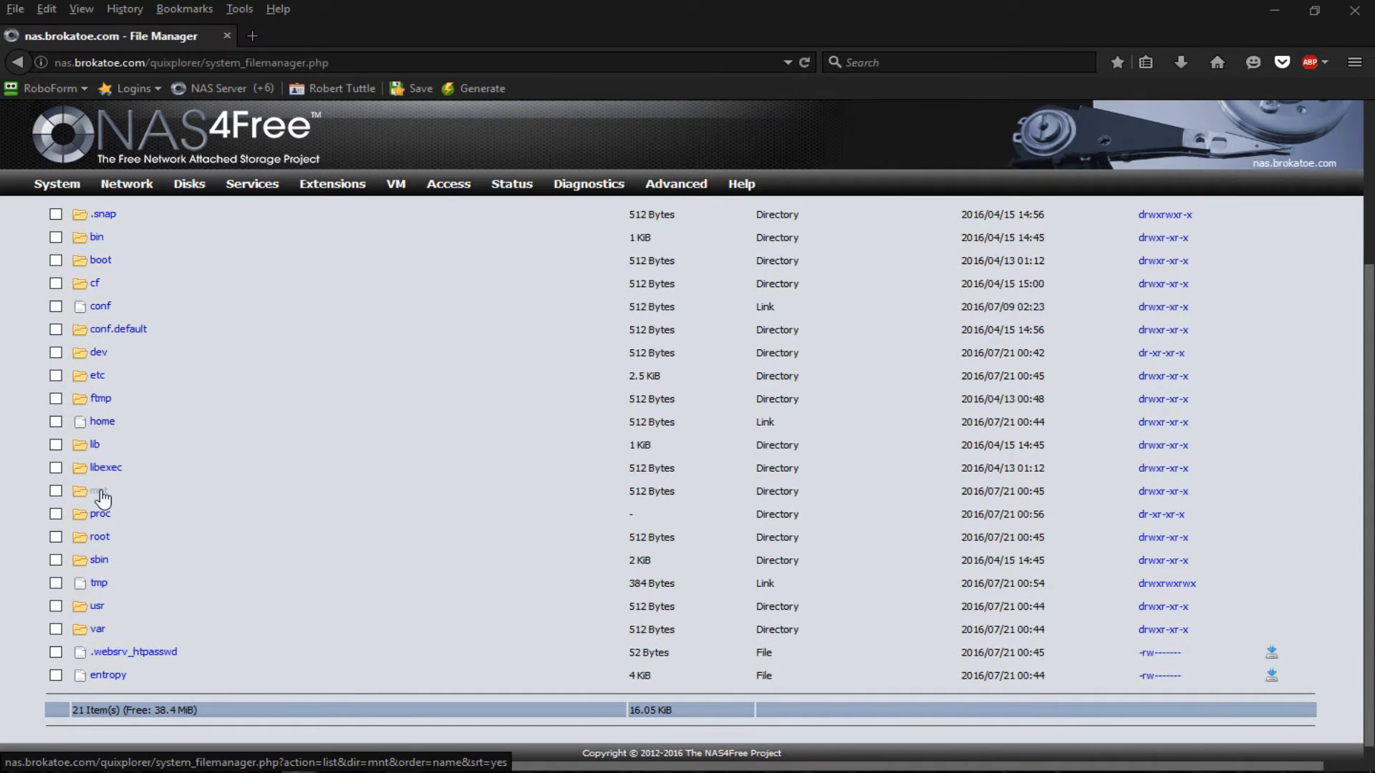
left_click(101, 494)
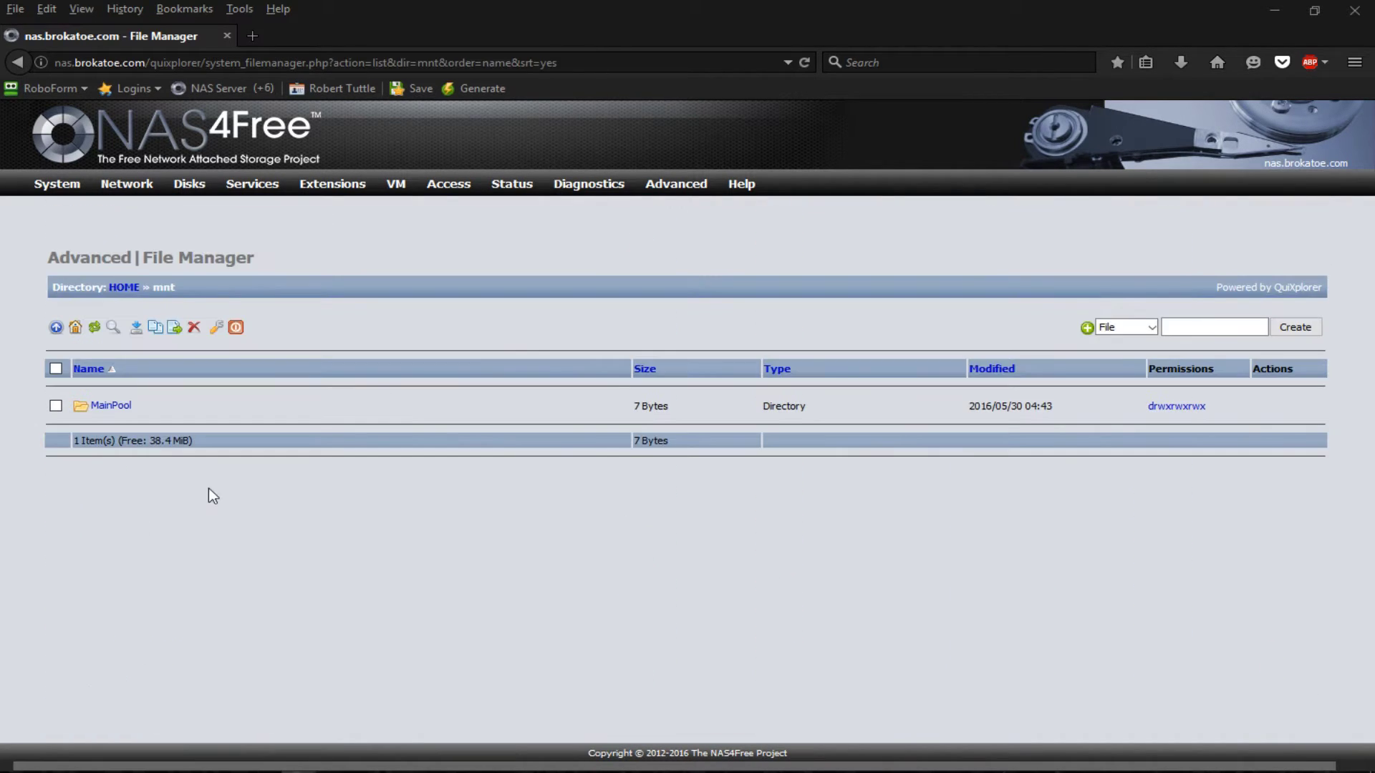
left_click(128, 406)
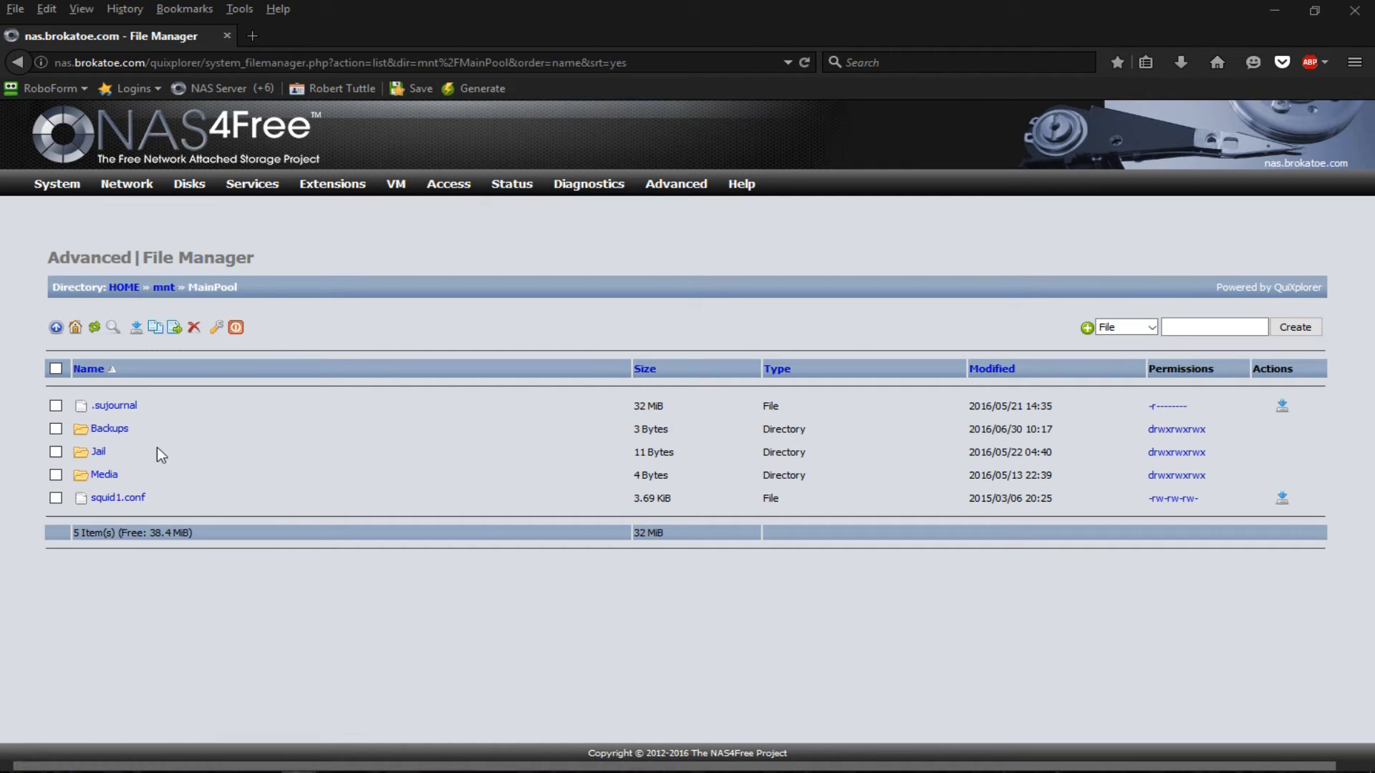
left_click(108, 429)
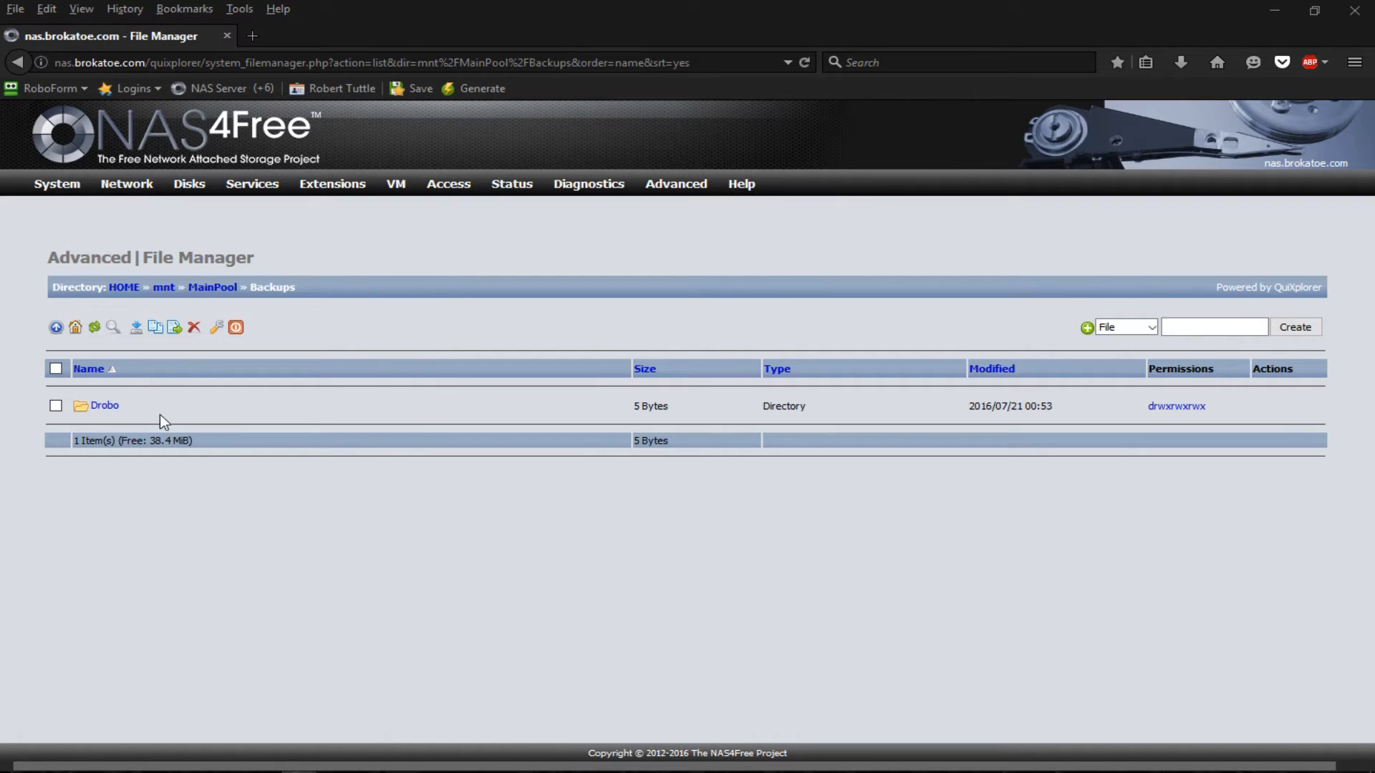
left_click(106, 406)
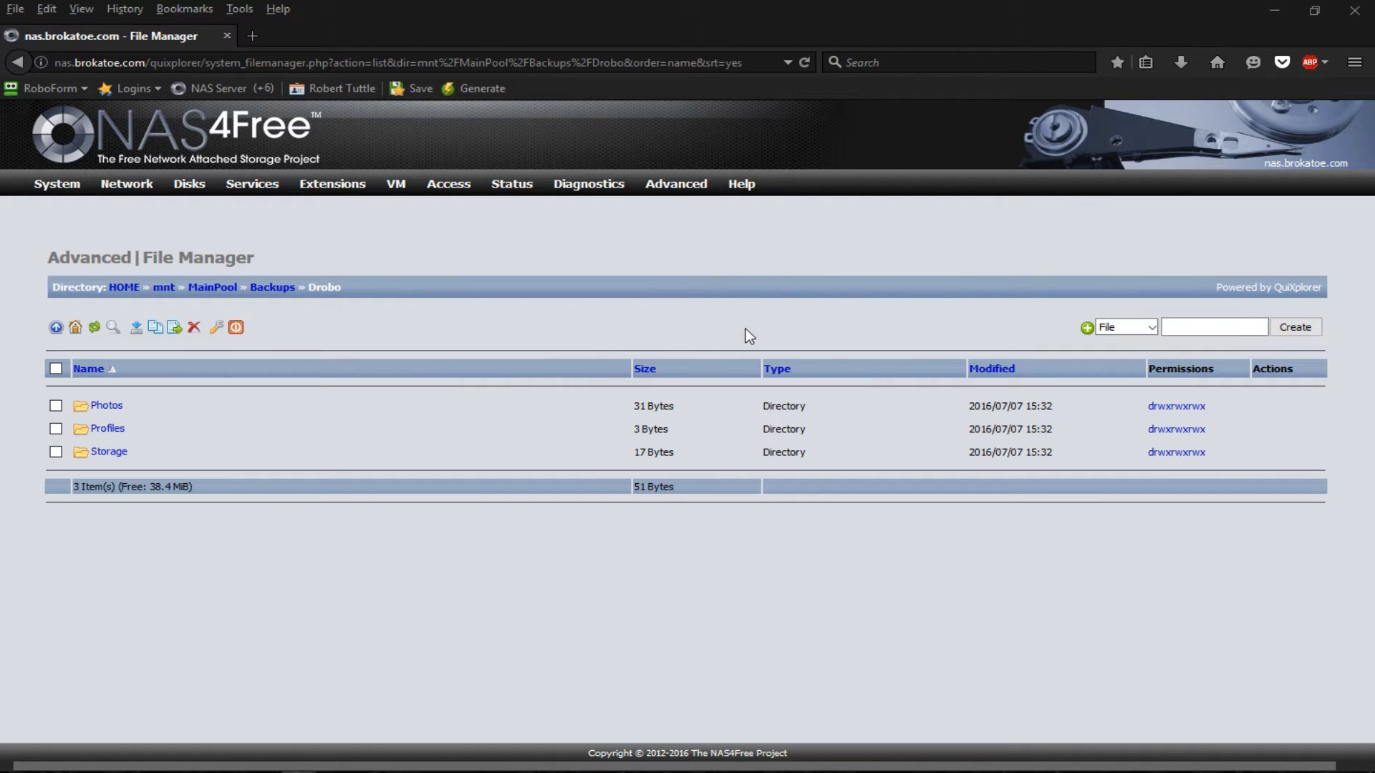
Step: Create a new directory named Test in the Drobo folder
left_click(1152, 329)
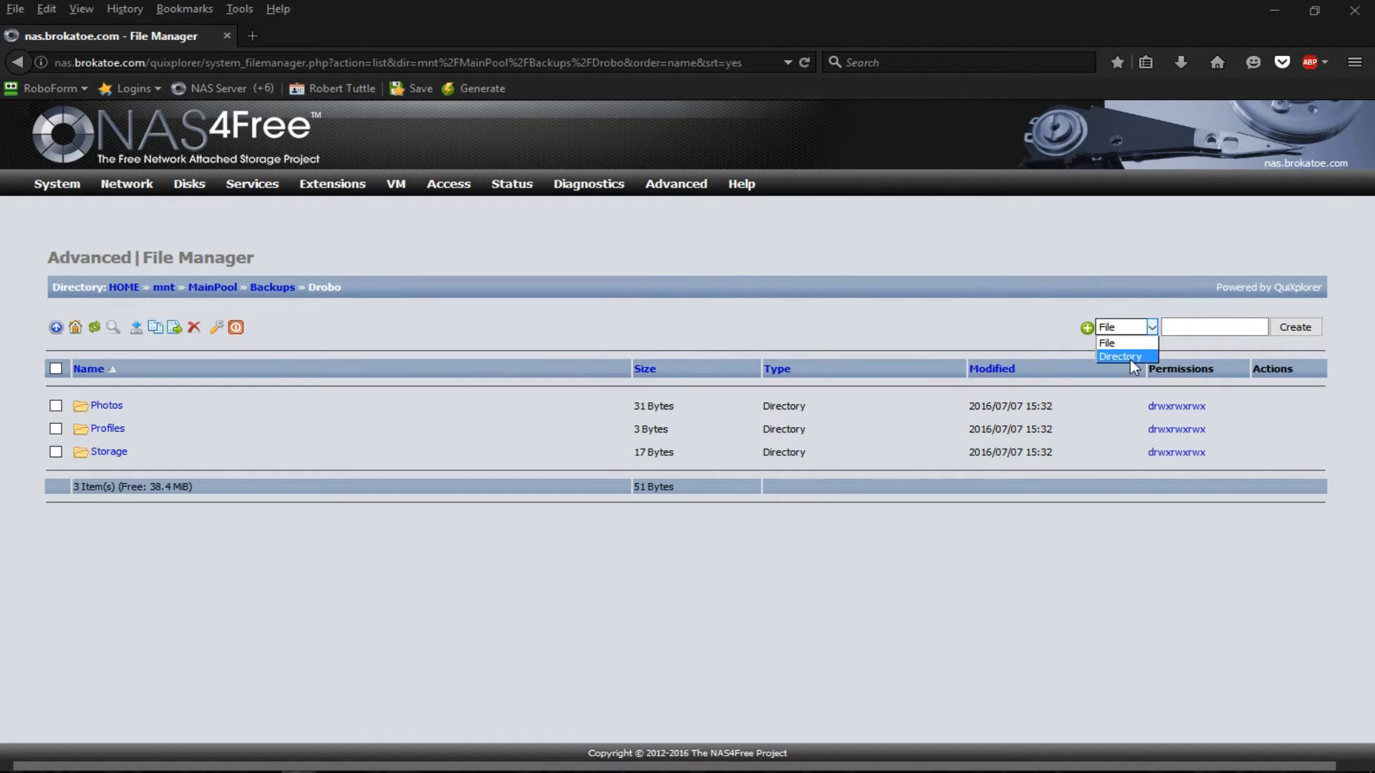
left_click(1130, 356)
left_click(1185, 327)
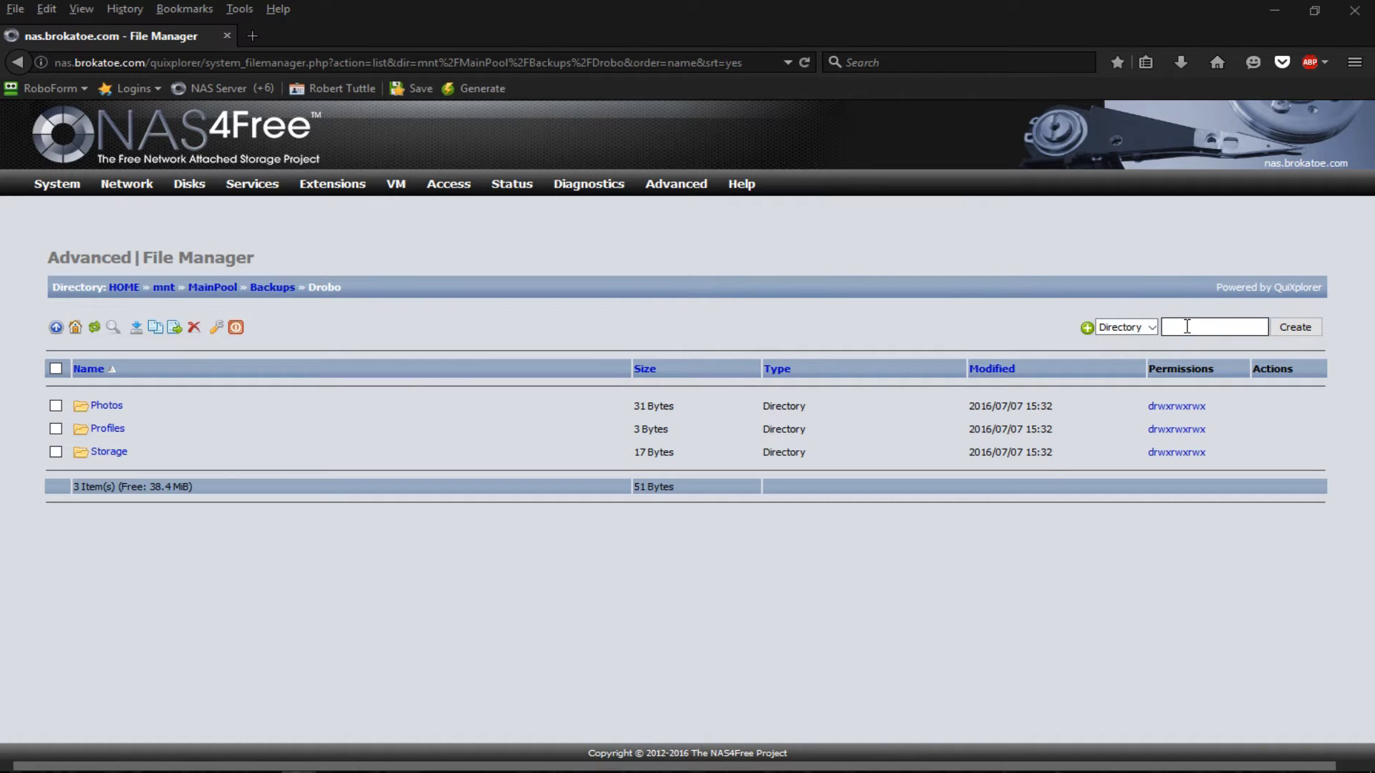
type("Test")
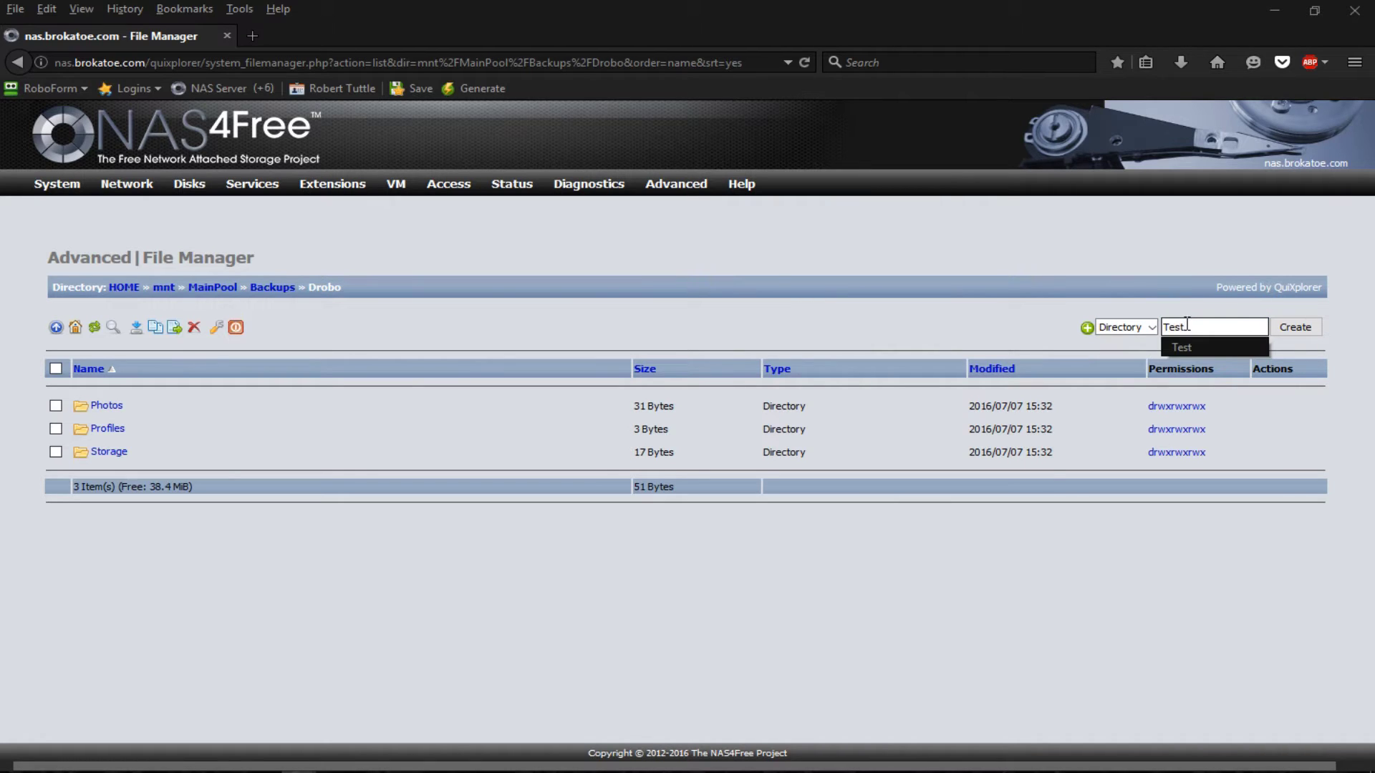
left_click(1190, 343)
left_click(1290, 325)
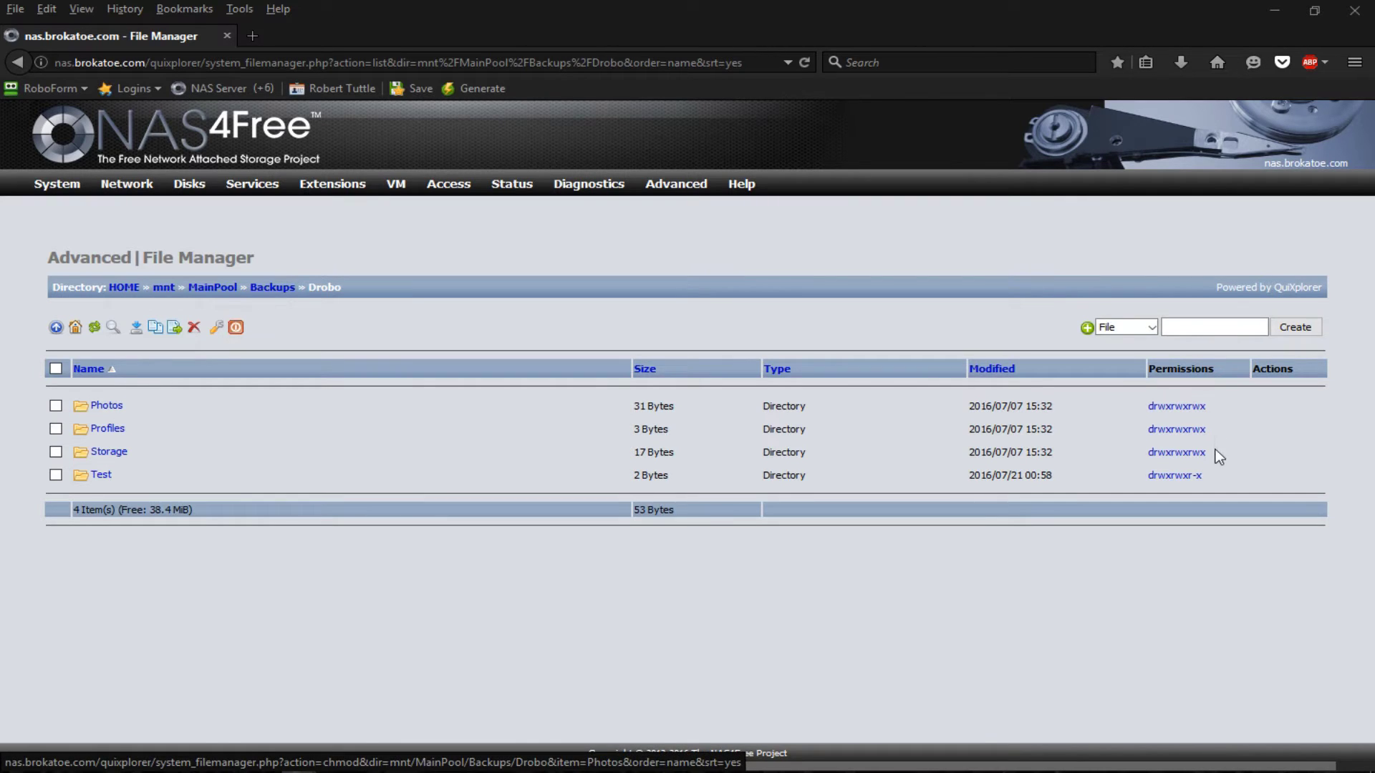
Step: Grant public write permission on the Test directory and apply the permission change
left_click(1190, 480)
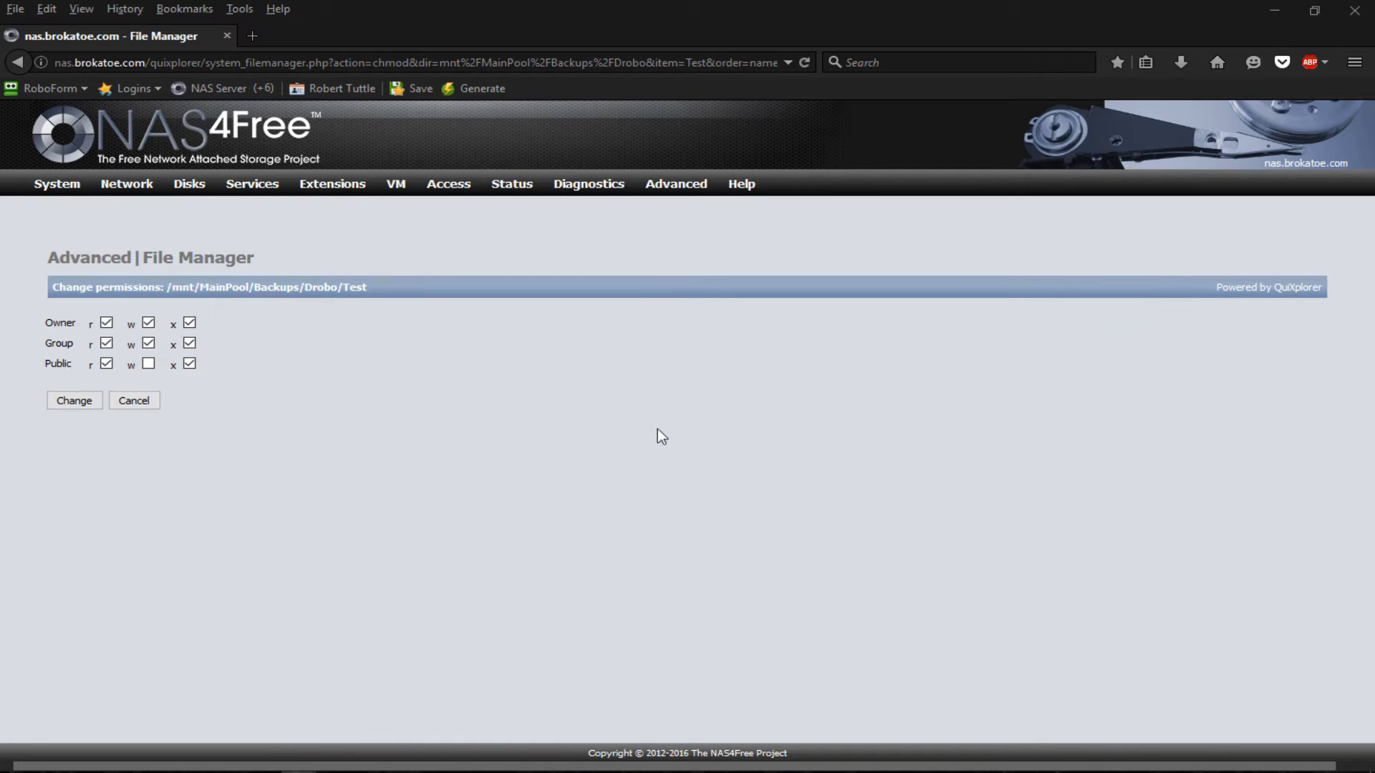
left_click(148, 365)
left_click(100, 405)
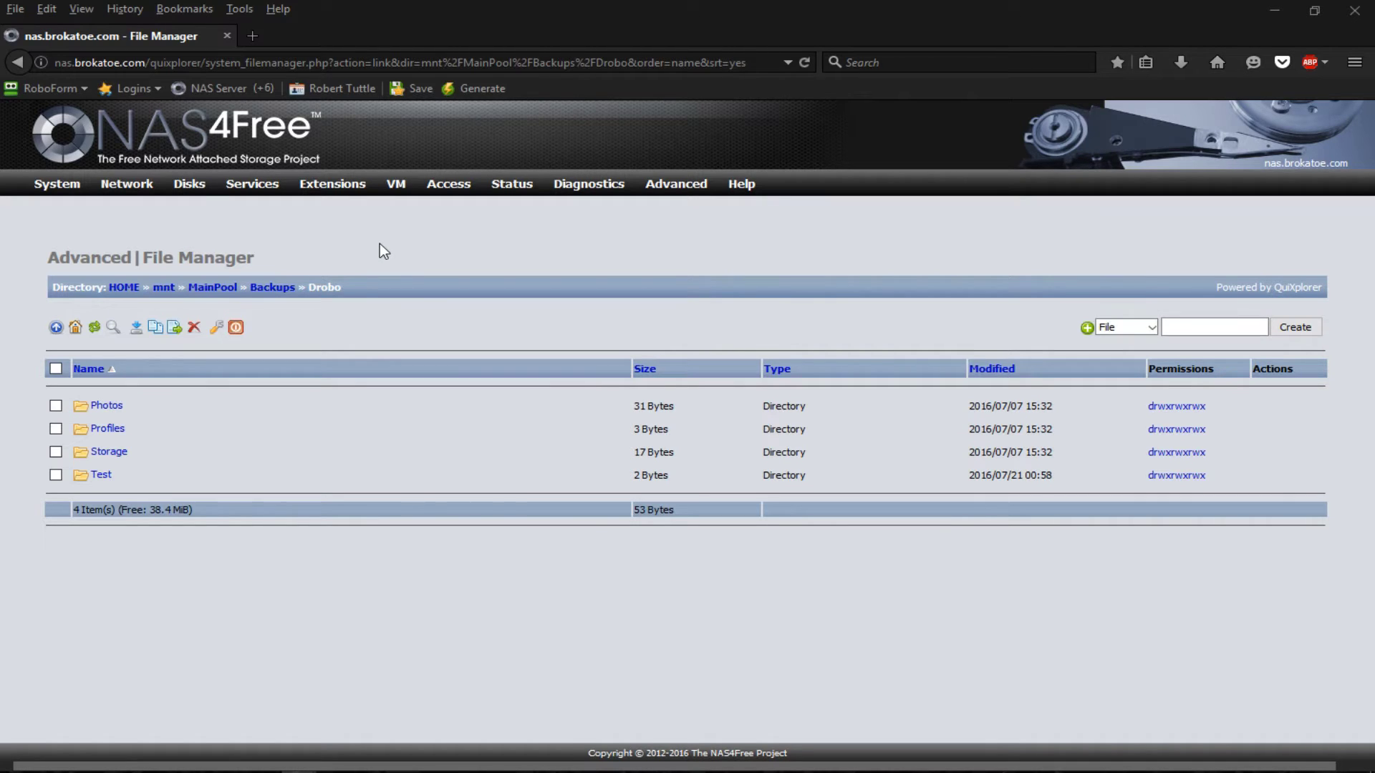
Step: Open the Rsync service's client settings and start adding a new Rsync job
mouse_move(251, 191)
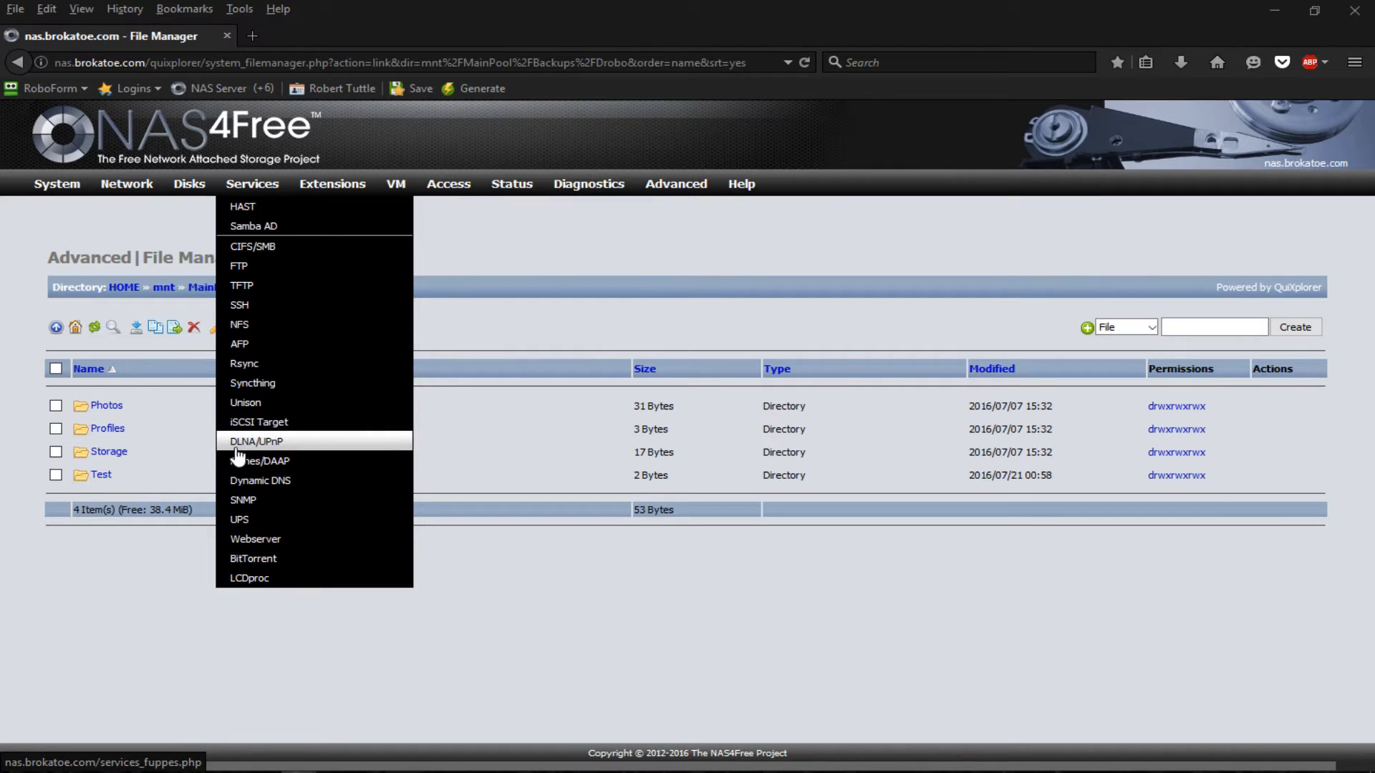
left_click(255, 361)
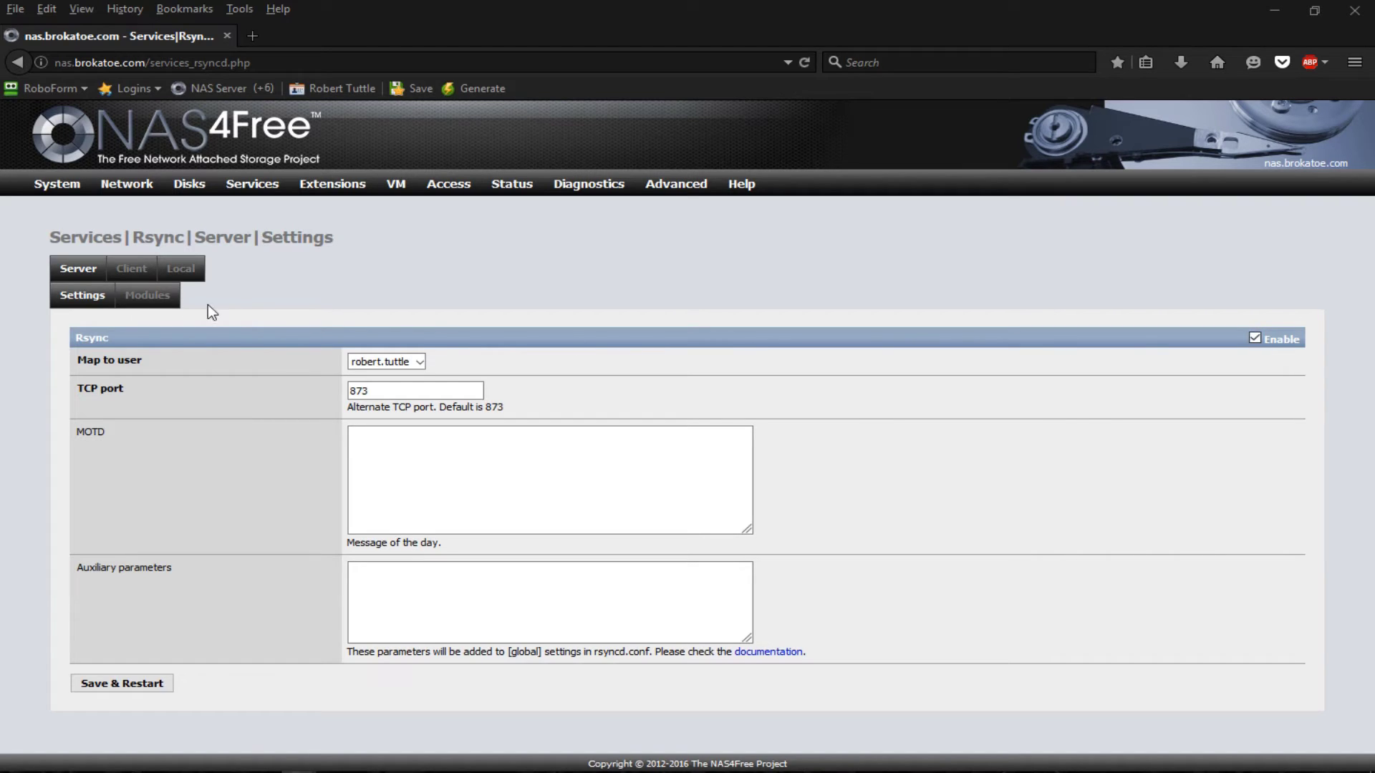
left_click(139, 274)
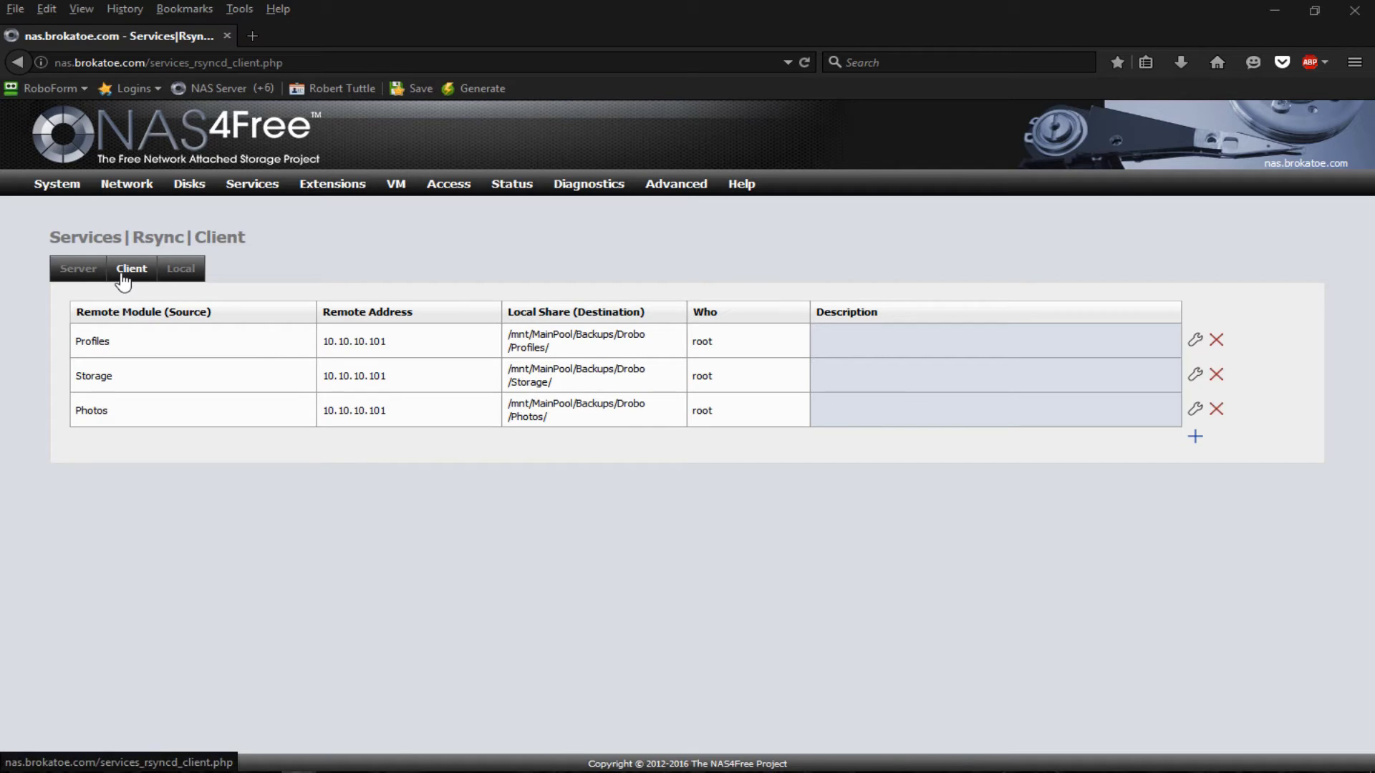
left_click(1195, 438)
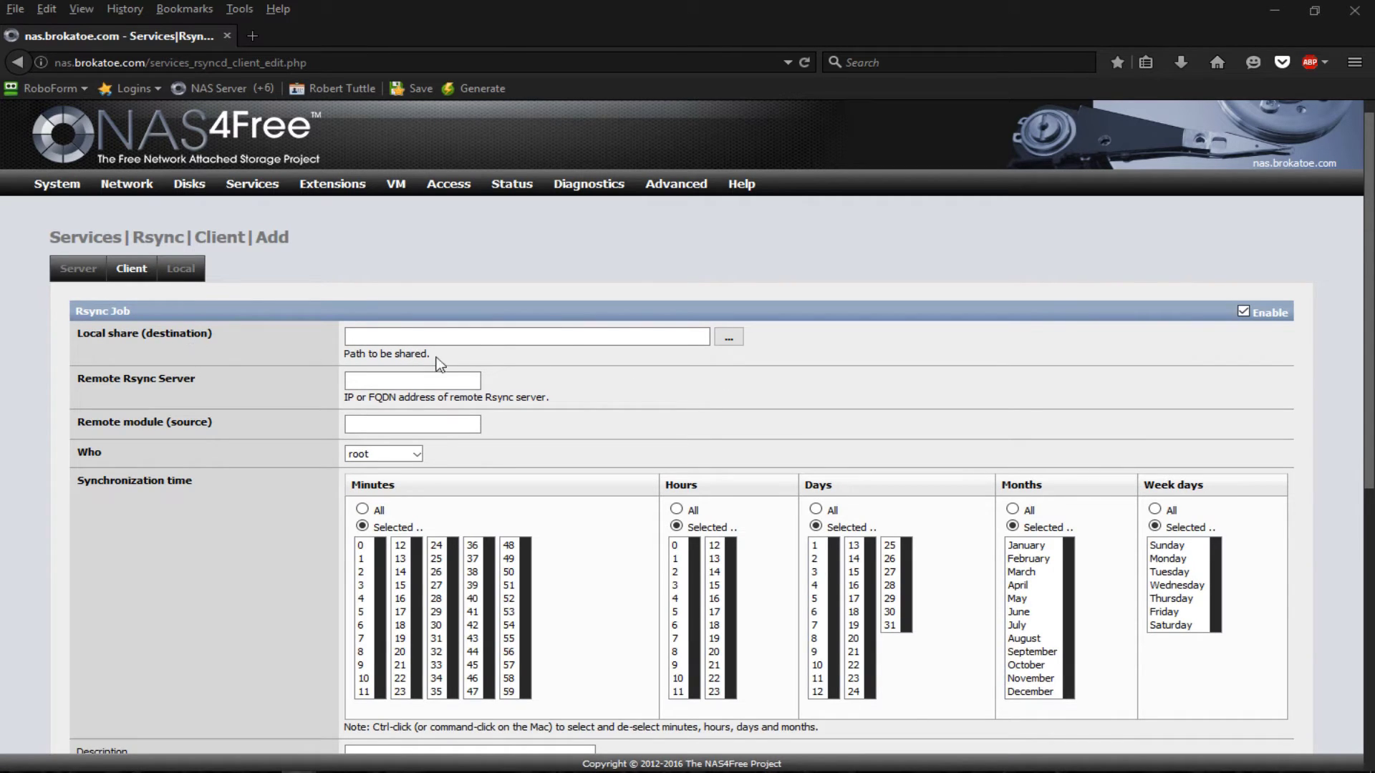
Step: Set the job's local share destination to /mnt/MainPool/Backups/Drobo/Test/ by browsing to the folder
left_click(729, 338)
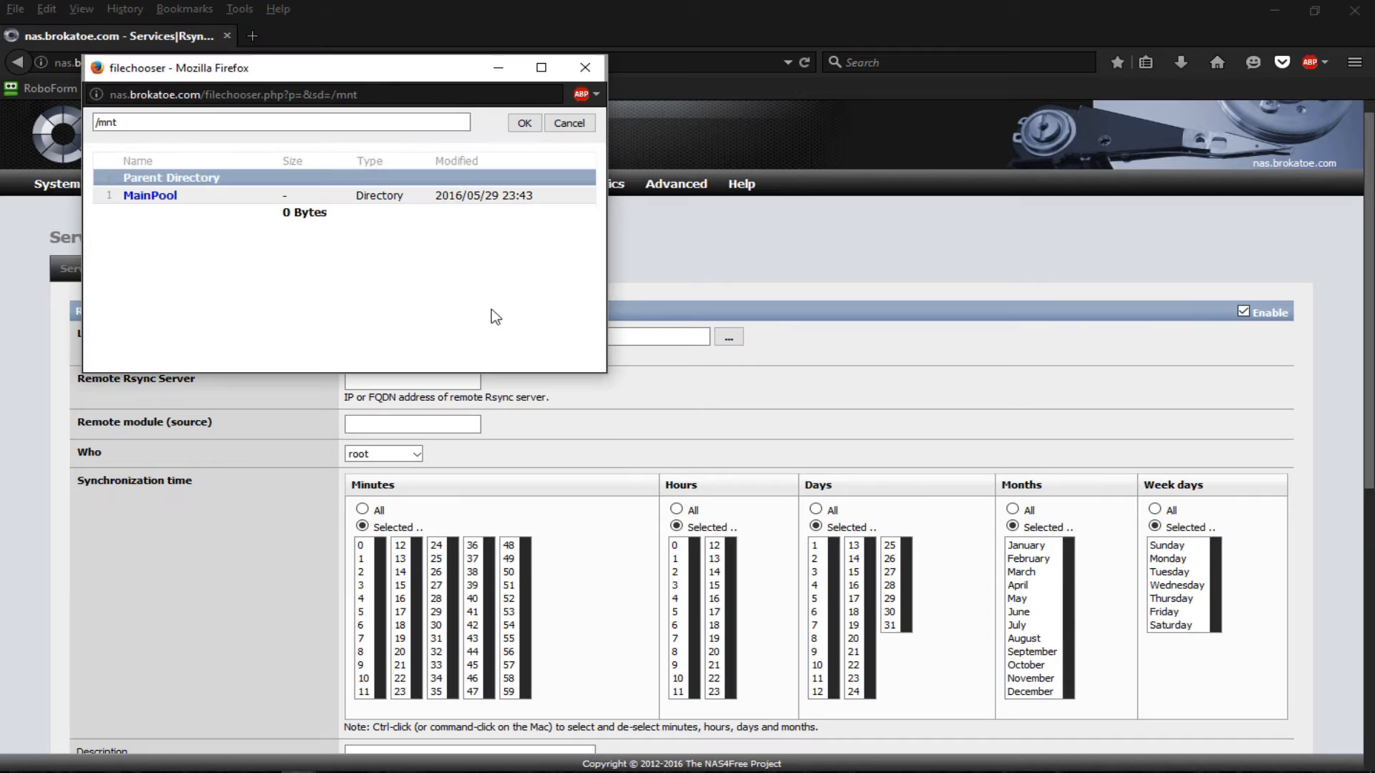
left_click(164, 196)
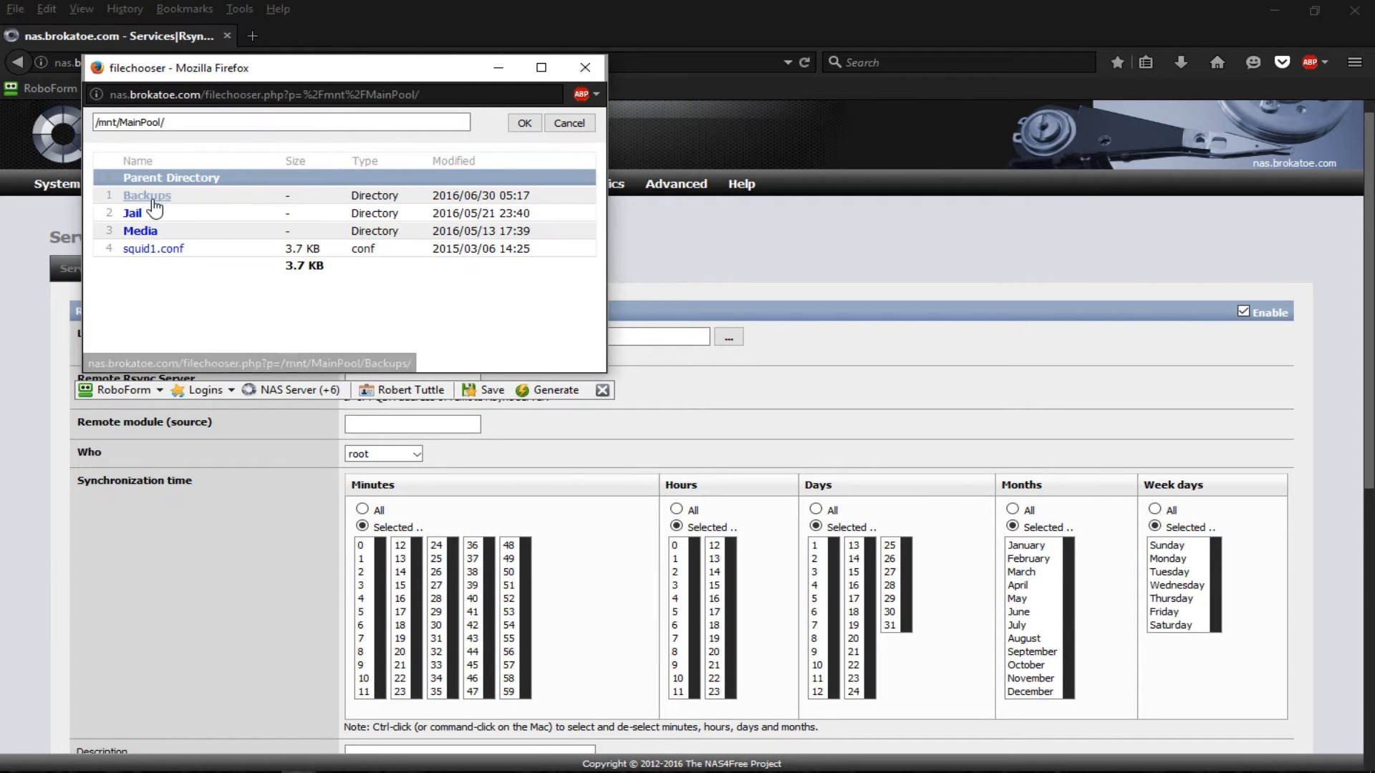
left_click(148, 196)
left_click(152, 196)
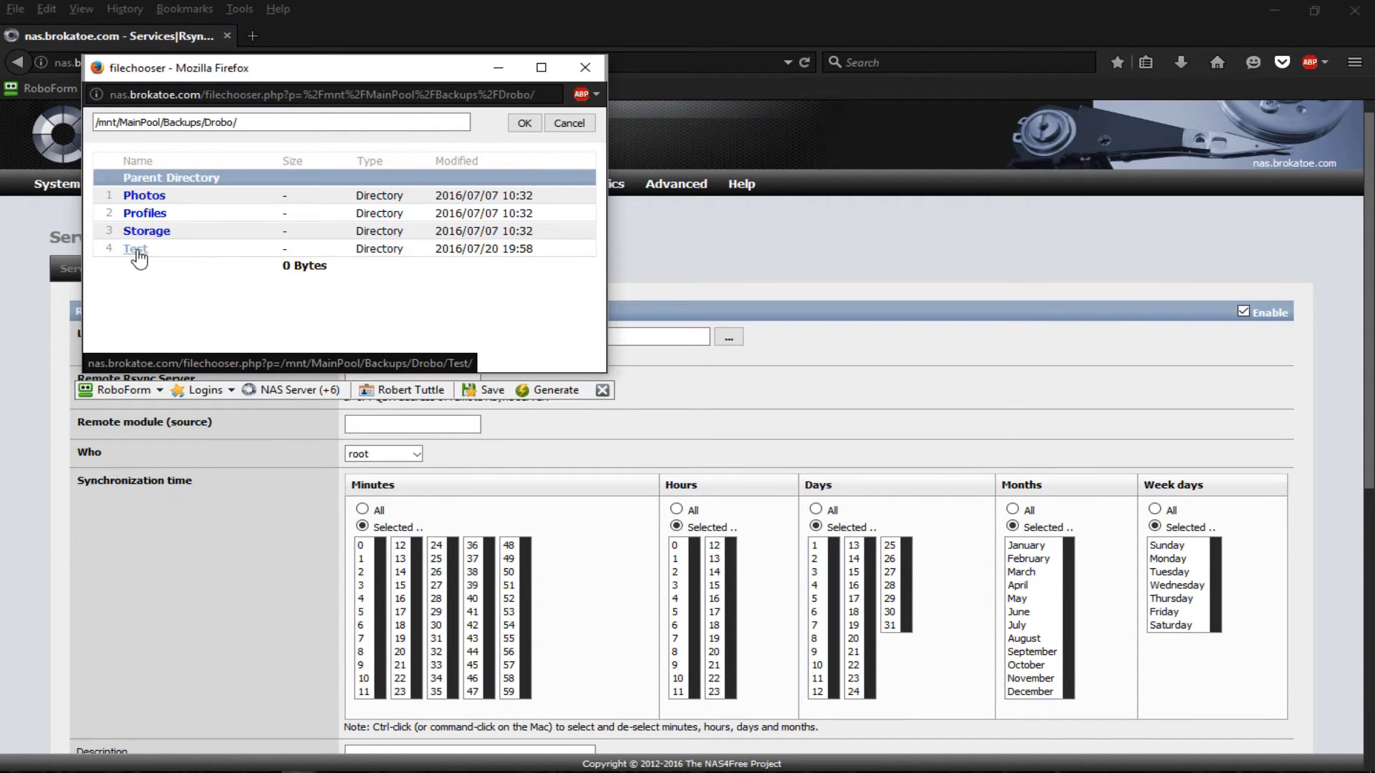
left_click(136, 249)
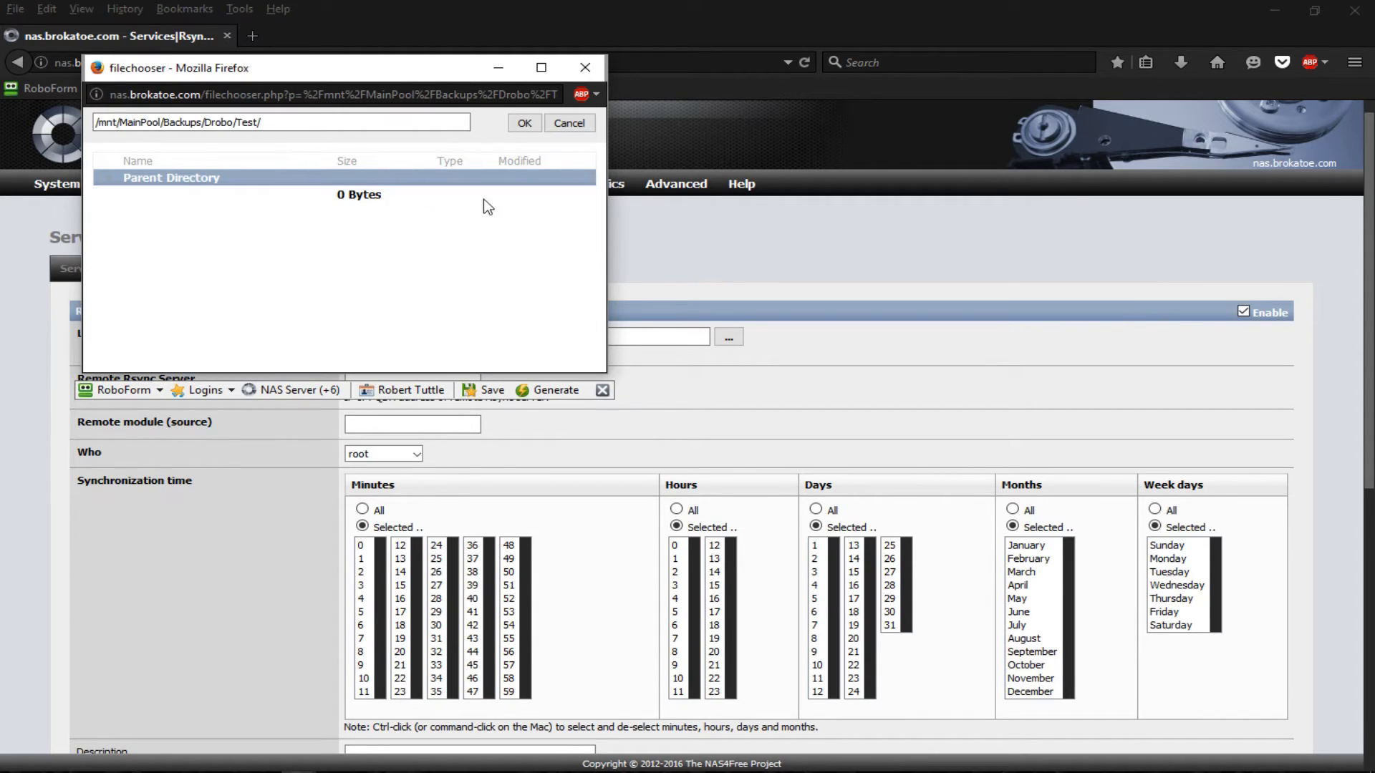
left_click(525, 124)
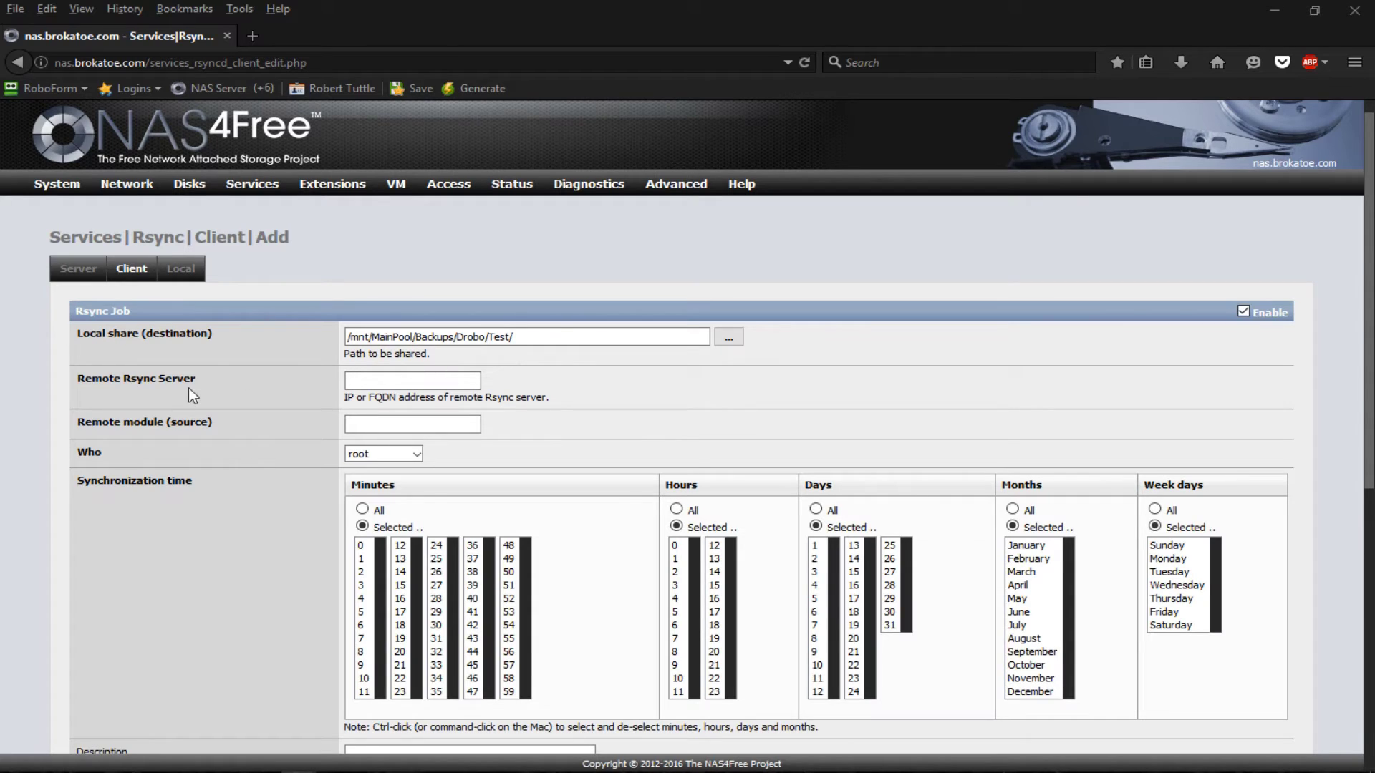
Step: Set the remote Rsync server to 10.10.10.101 and the remote source module to Test
left_click(367, 383)
type("10.10.10.101")
left_click(402, 425)
type("Test")
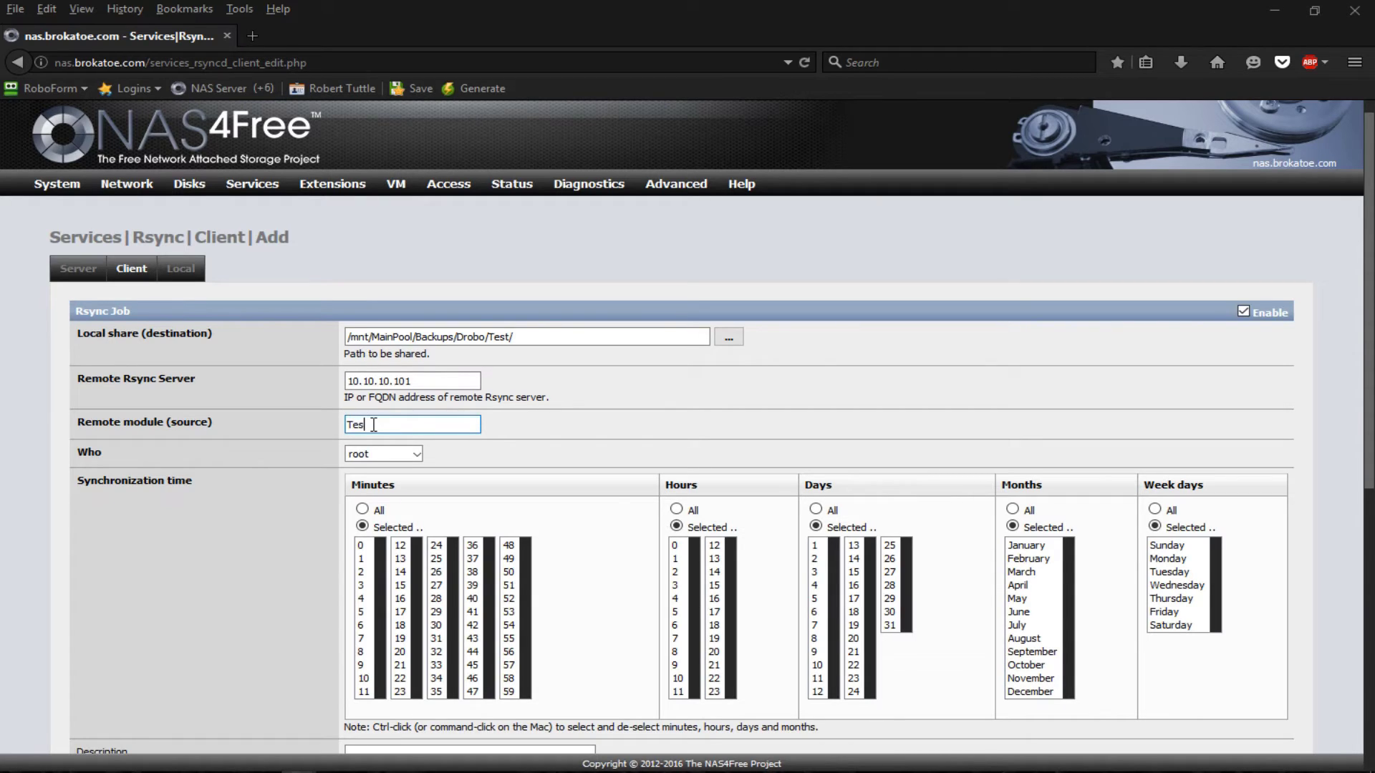
left_click(563, 426)
left_click(394, 425)
Step: Set the synchronization time to minute 30 of hour 1 on all days
scroll(286, 501, "down", 3)
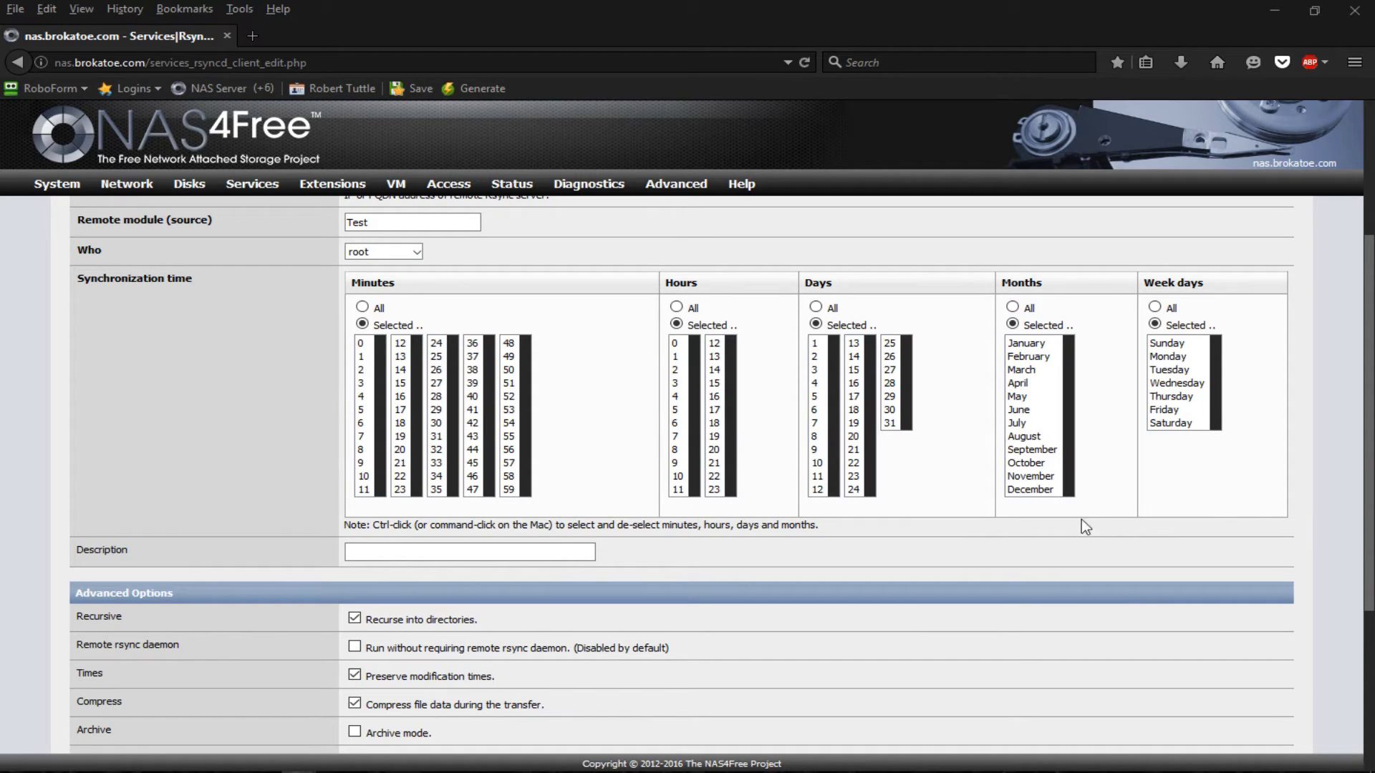
scroll(1310, 526, "up", 3)
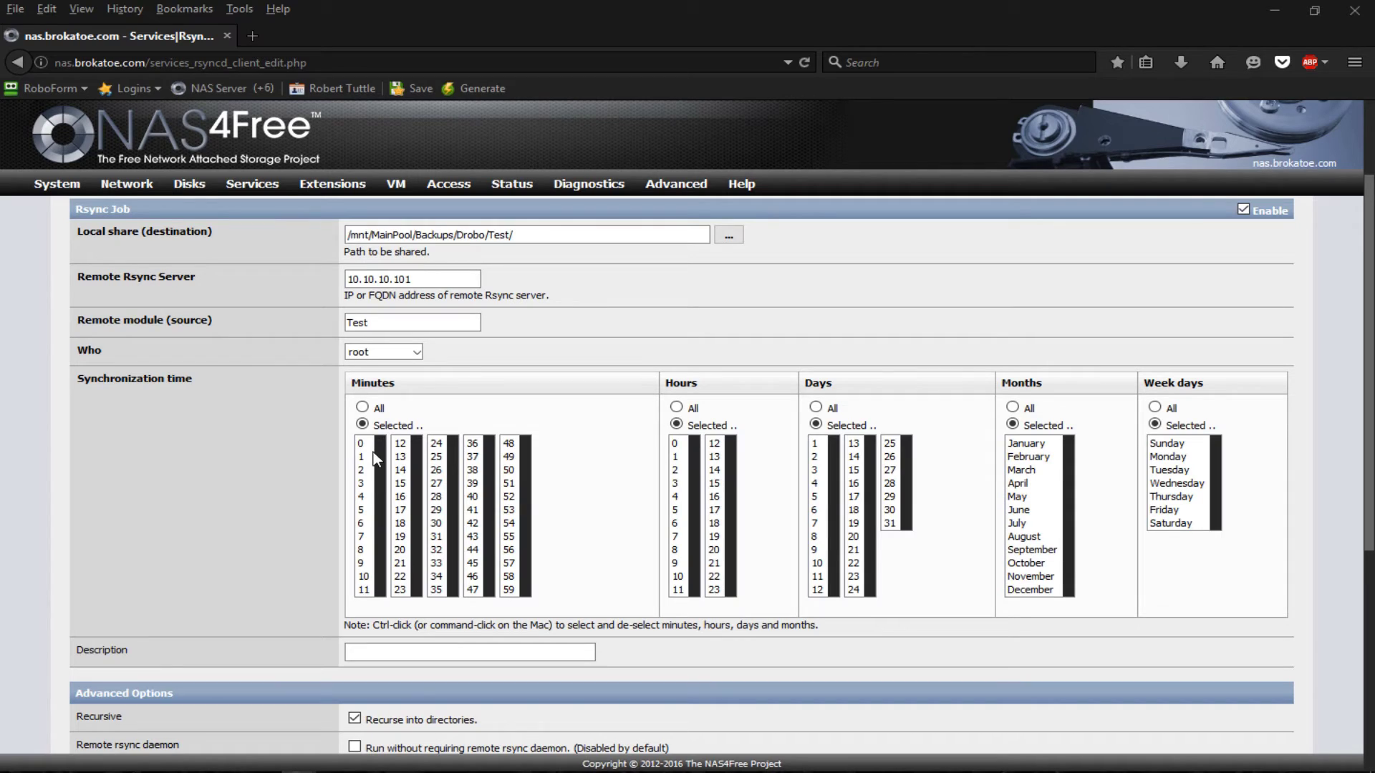
left_click(437, 523)
left_click(678, 458)
left_click(816, 406)
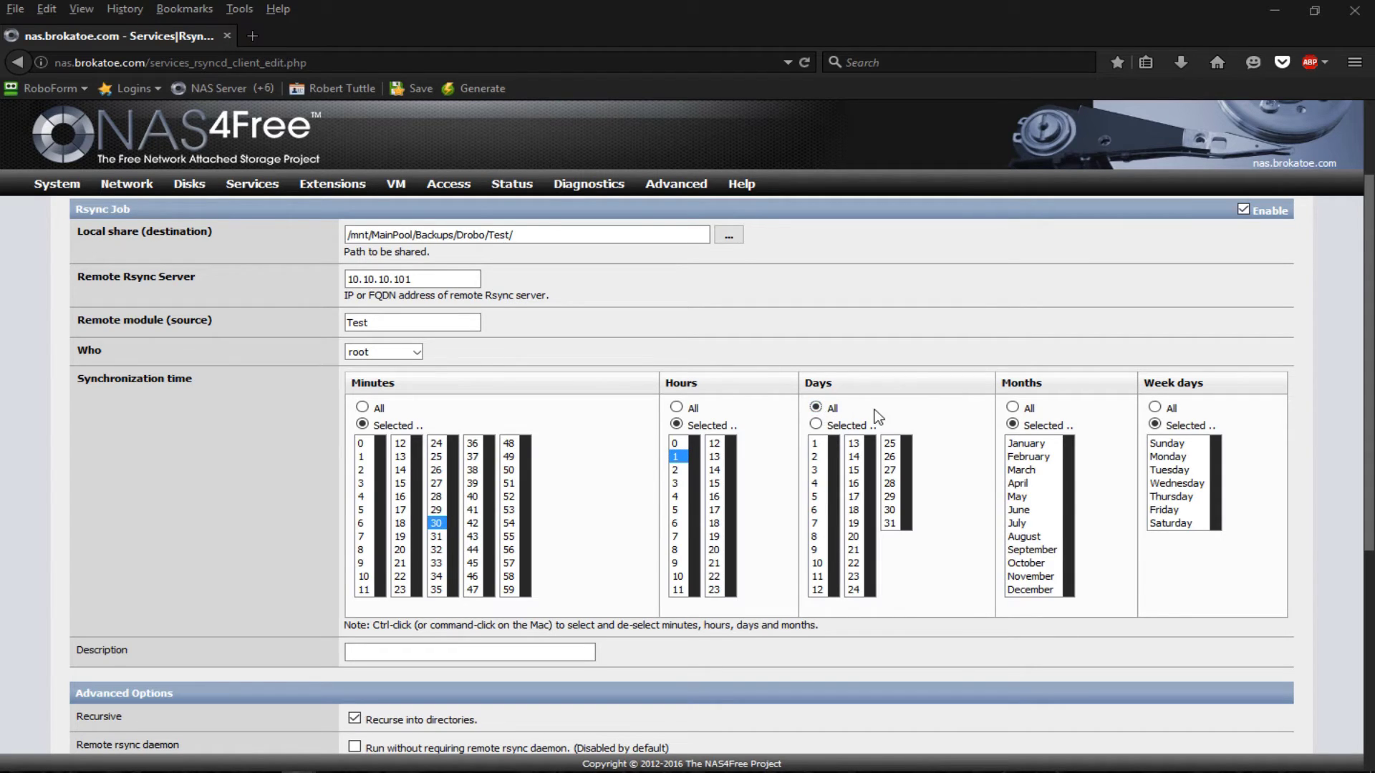
left_click(816, 425)
left_click(855, 469)
left_click(817, 409)
left_click(855, 471, "ctrl")
left_click(817, 408)
Step: Limit the schedule to January, March, May, July, September and November, with all week days
left_click(1032, 444)
left_click(1032, 471, "ctrl")
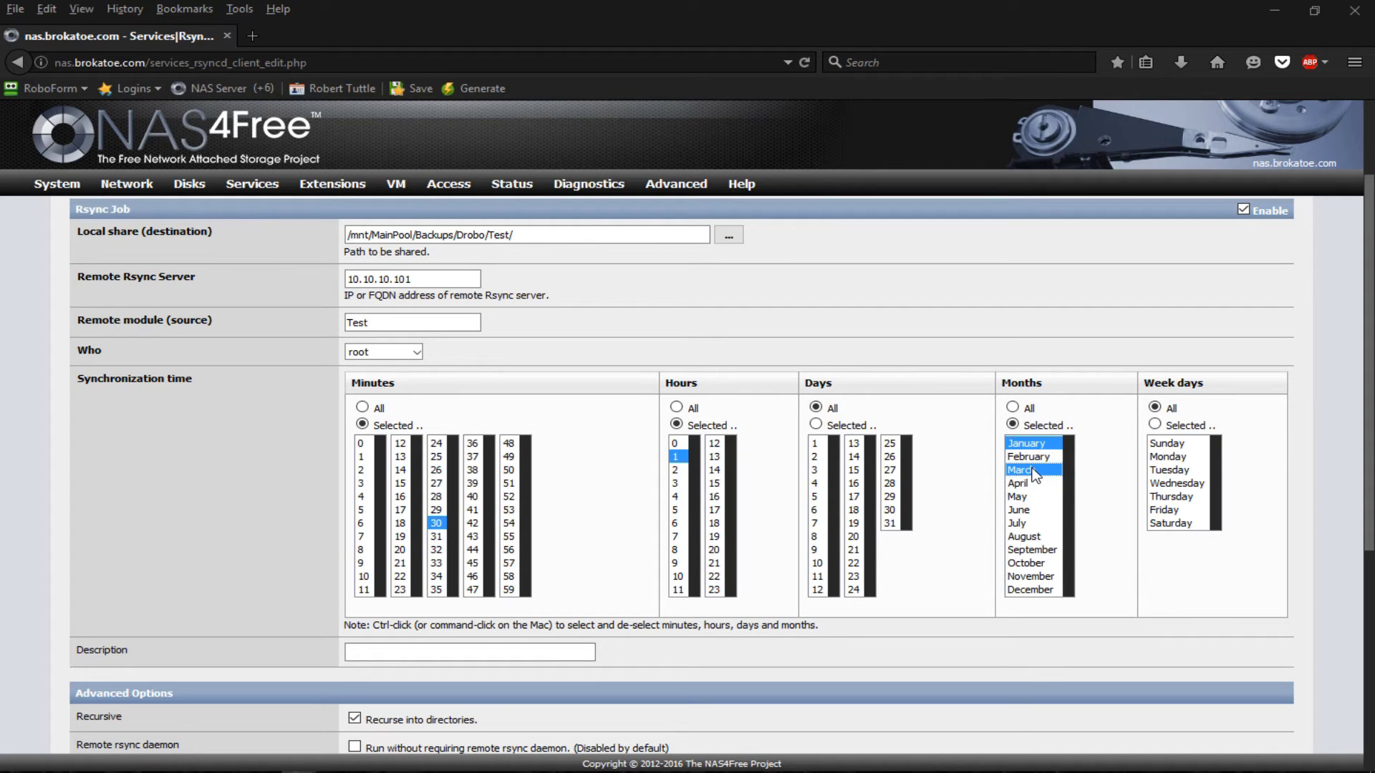
left_click(1036, 524, "ctrl")
left_click(1049, 552, "ctrl")
left_click(1047, 579, "ctrl")
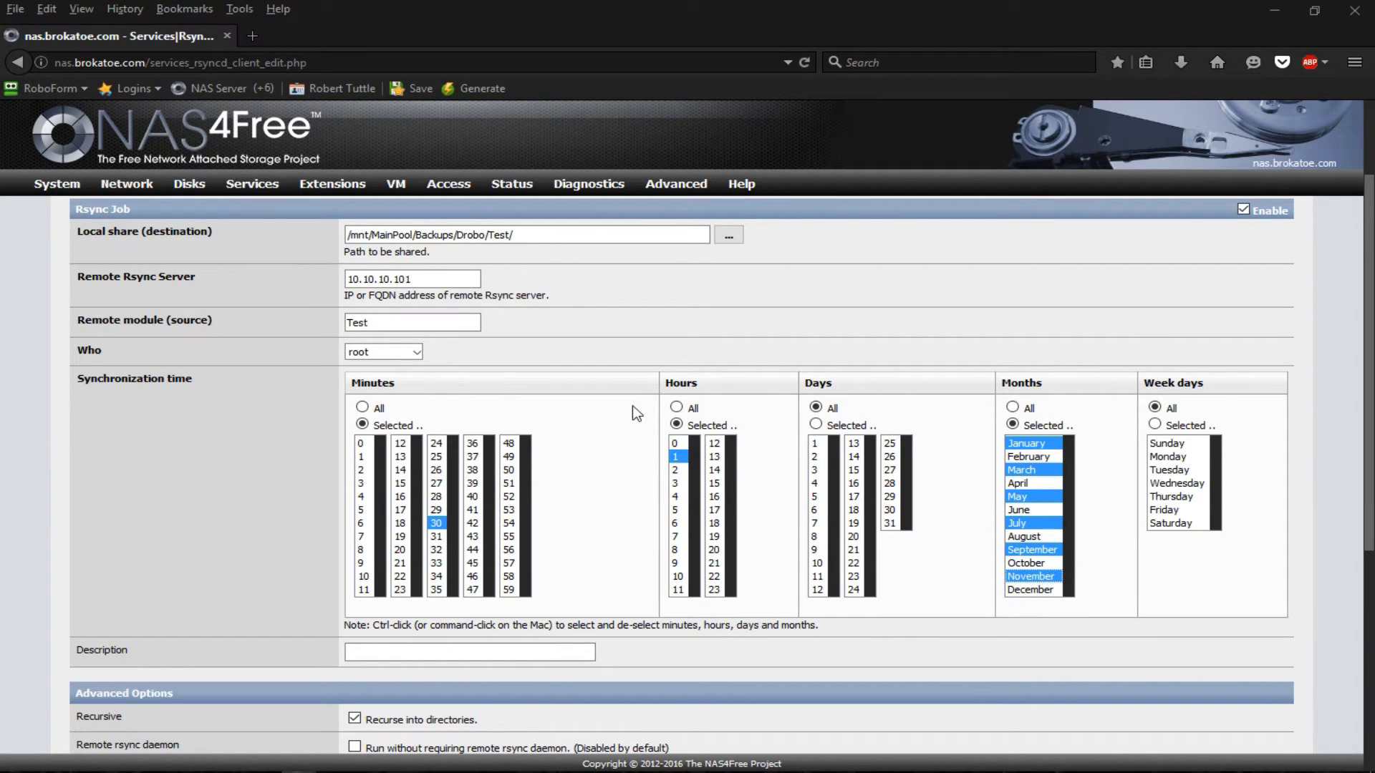
Step: Enable deleting receiving-side files that don't exist on the sender, and suppress non-error messages
scroll(608, 427, "down", 3)
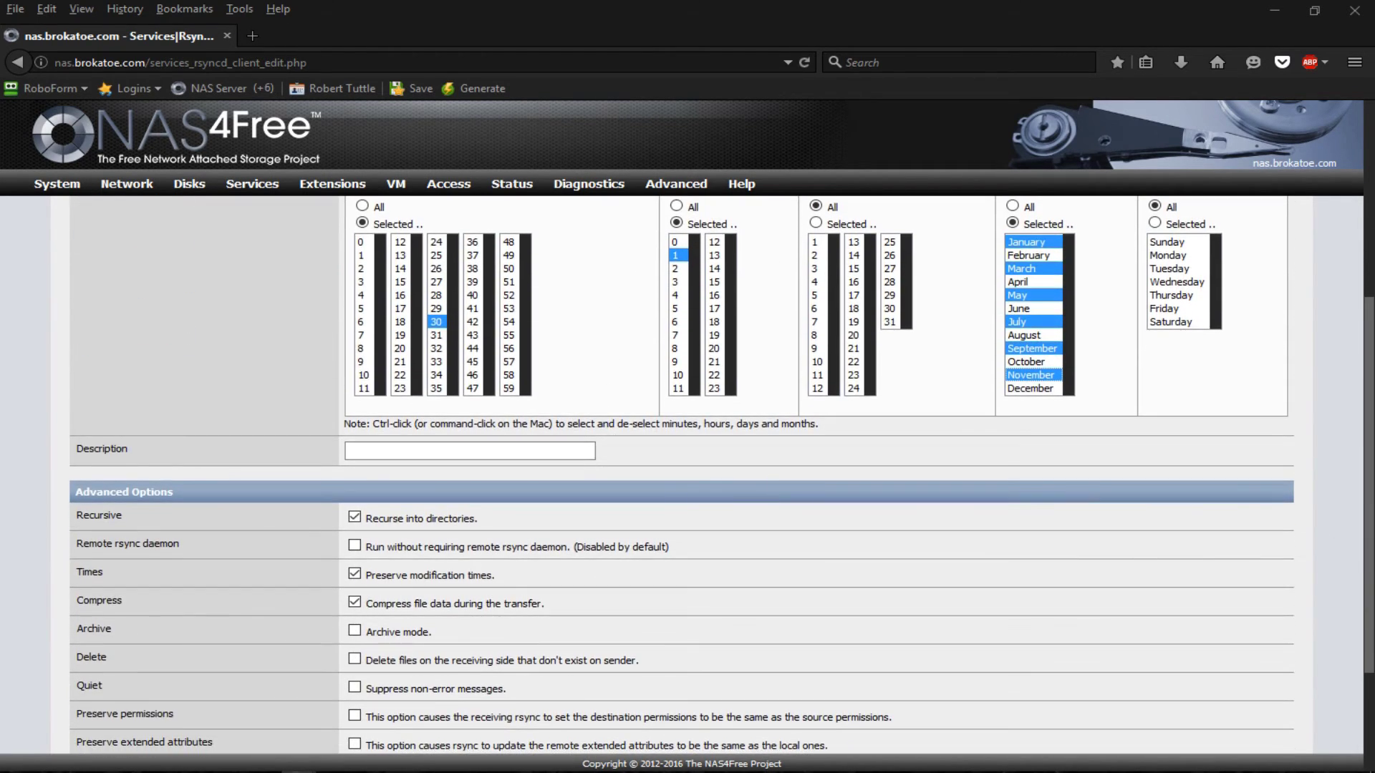
scroll(970, 483, "down", 2)
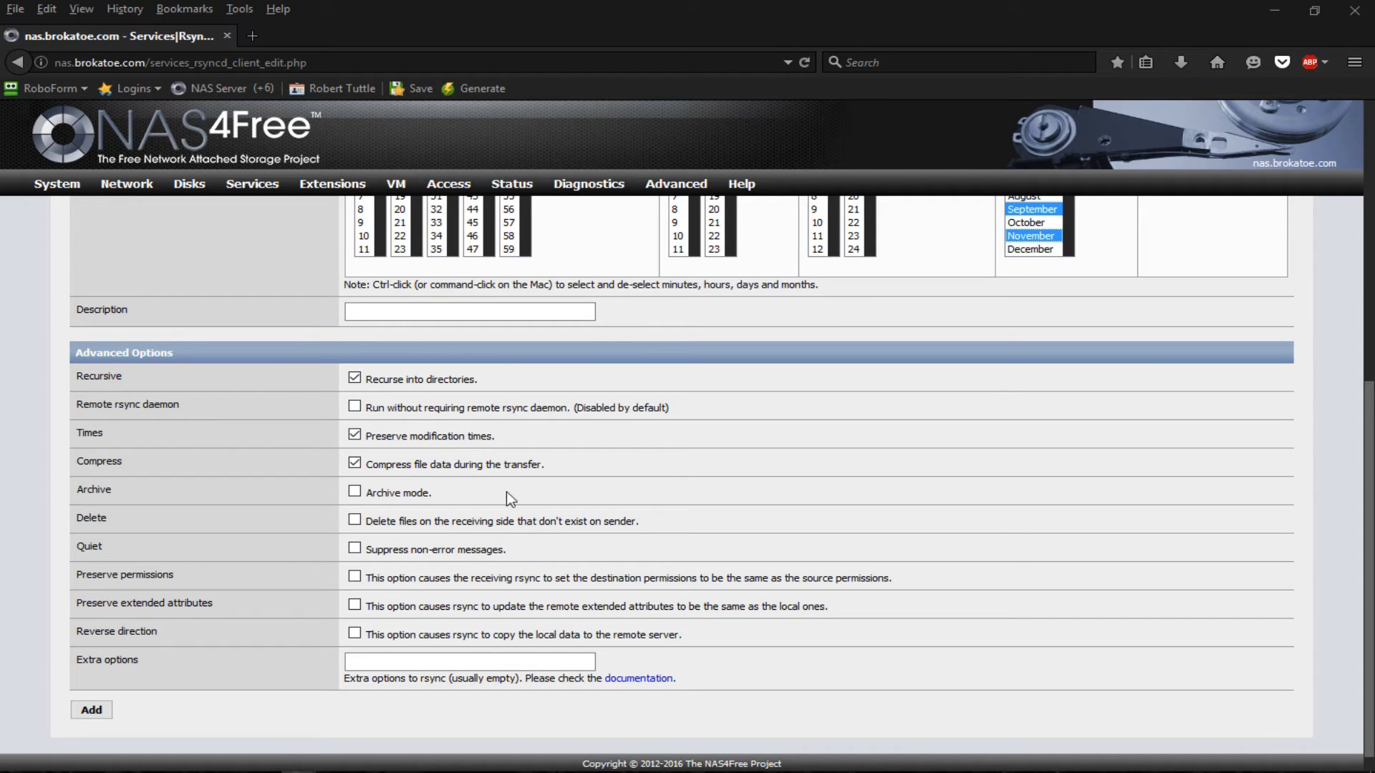
left_click(355, 520)
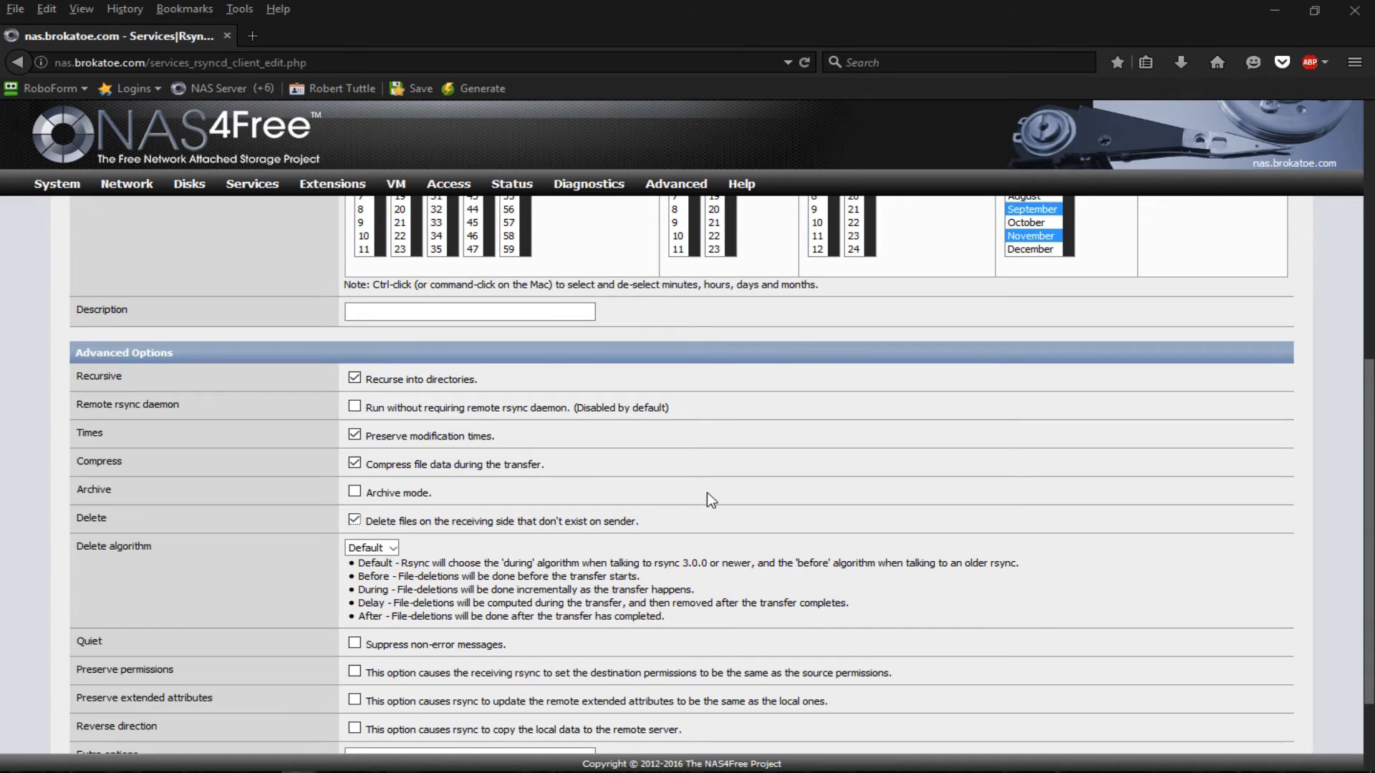
scroll(707, 494, "down", 3)
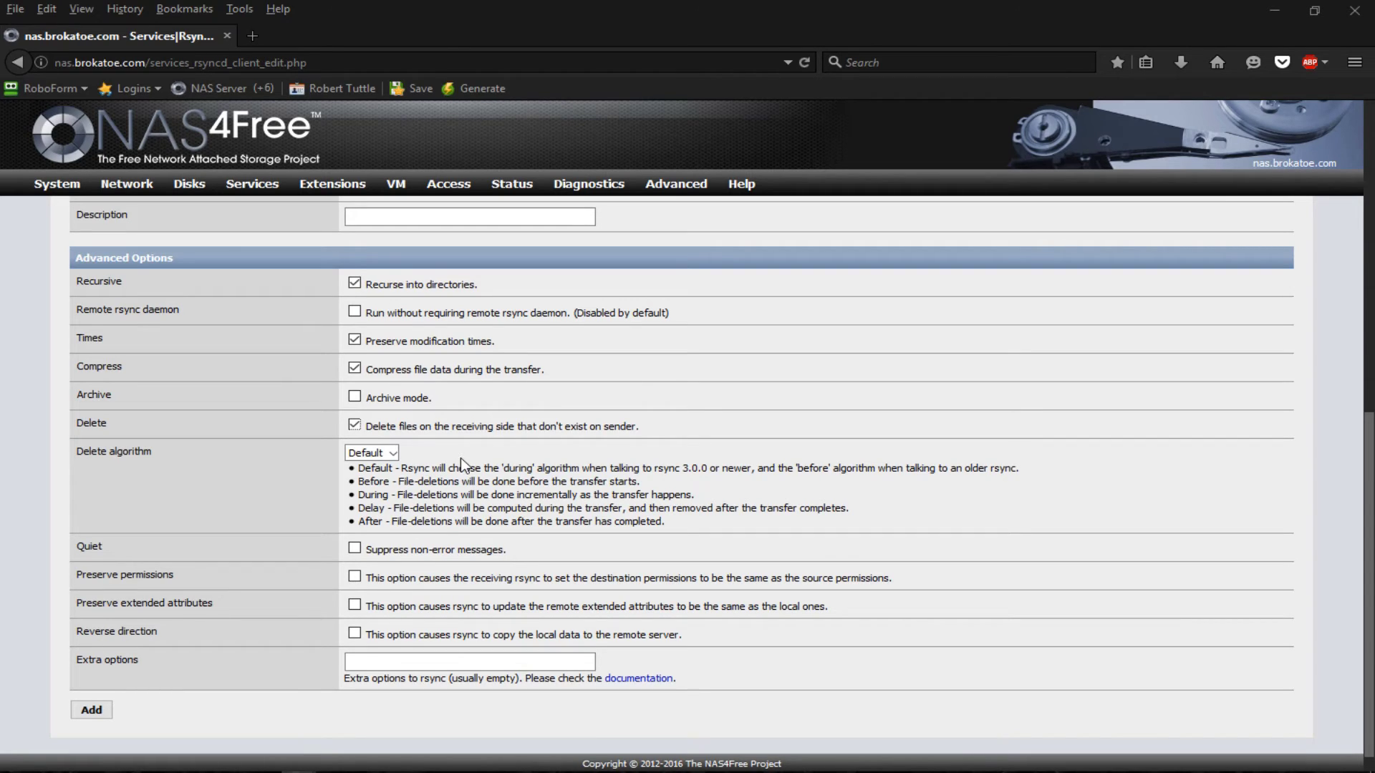
left_click(353, 550)
Step: Enter --chmod=ugo=rwX as the extra Rsync option, then add the job and apply the configuration changes
left_click(518, 664)
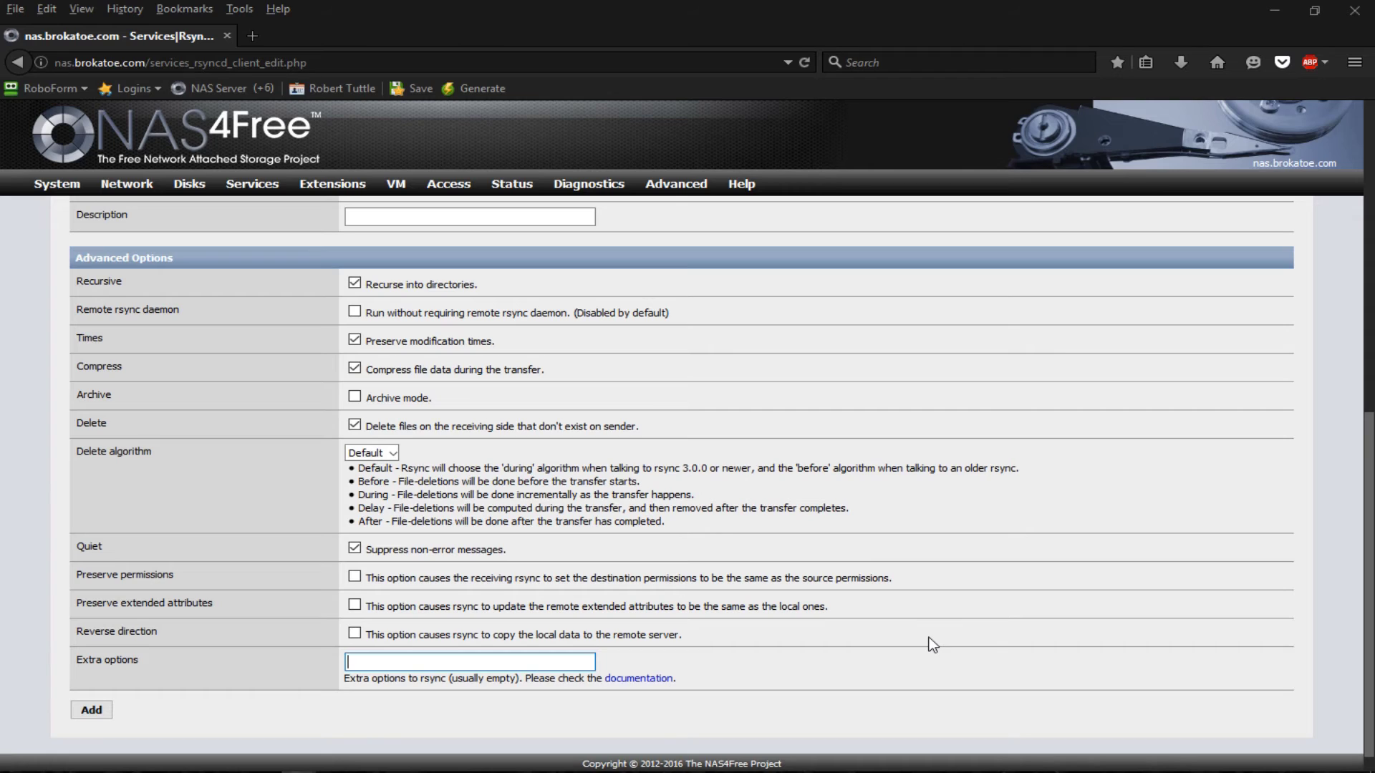
type("--chmod=ugo=rwX")
left_click(97, 713)
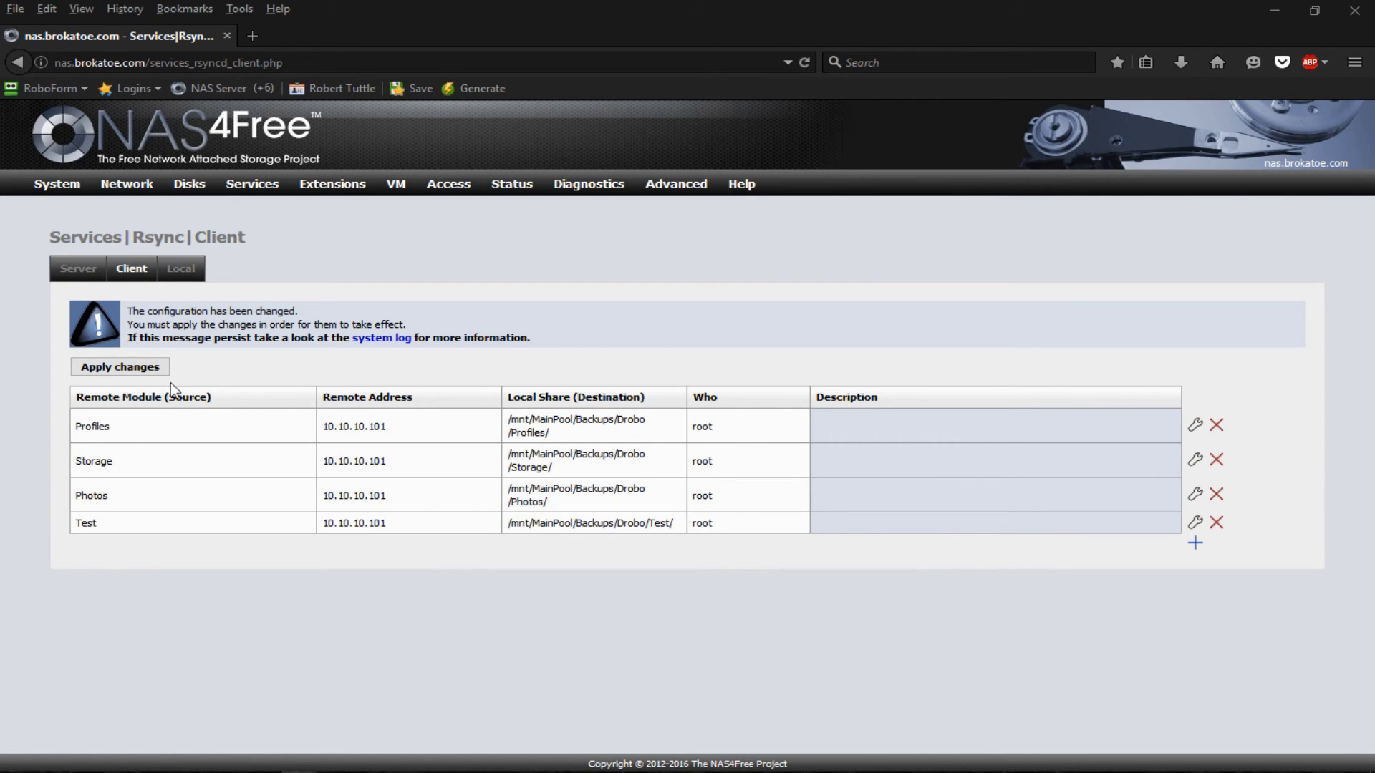
left_click(163, 370)
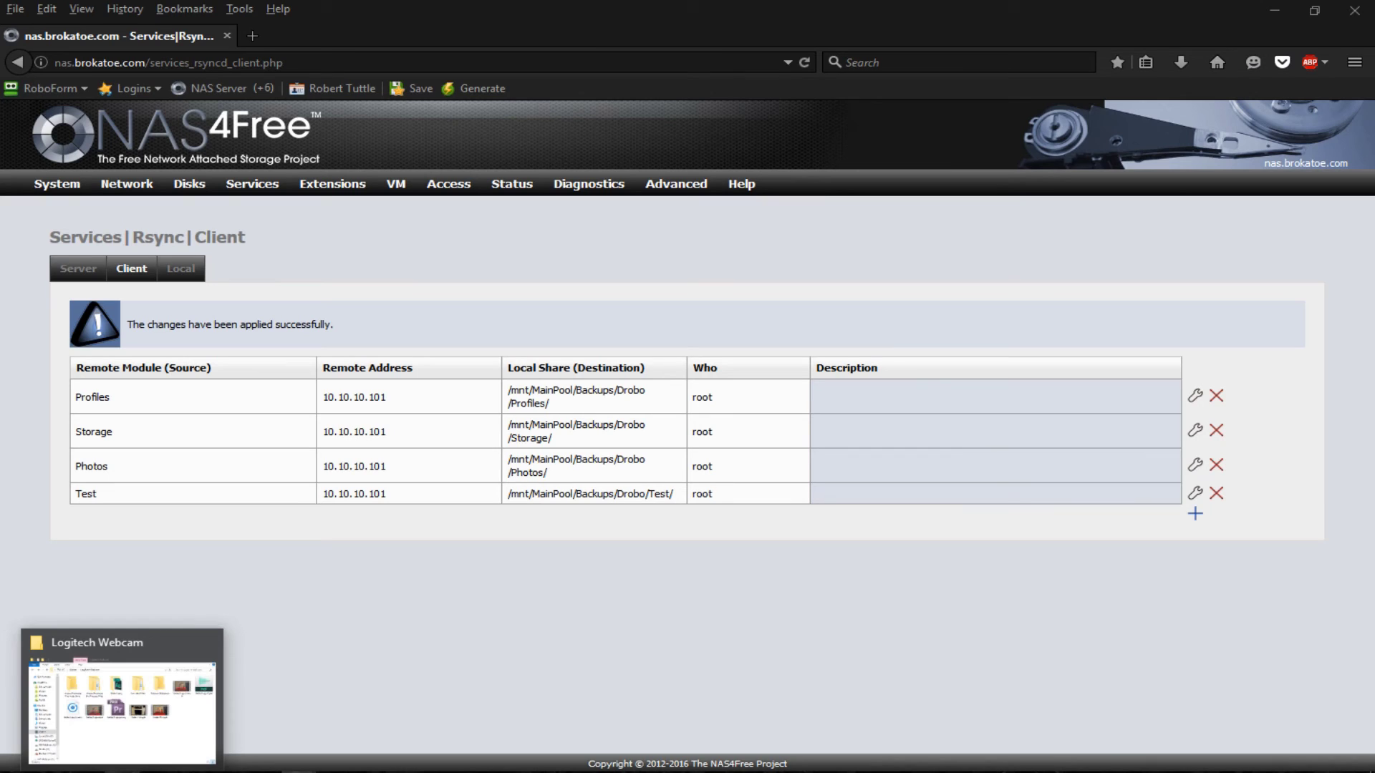
Step: Switch to File Explorer, view the contents of the iTunes folder inside Music, and minimize the window
left_click(121, 771)
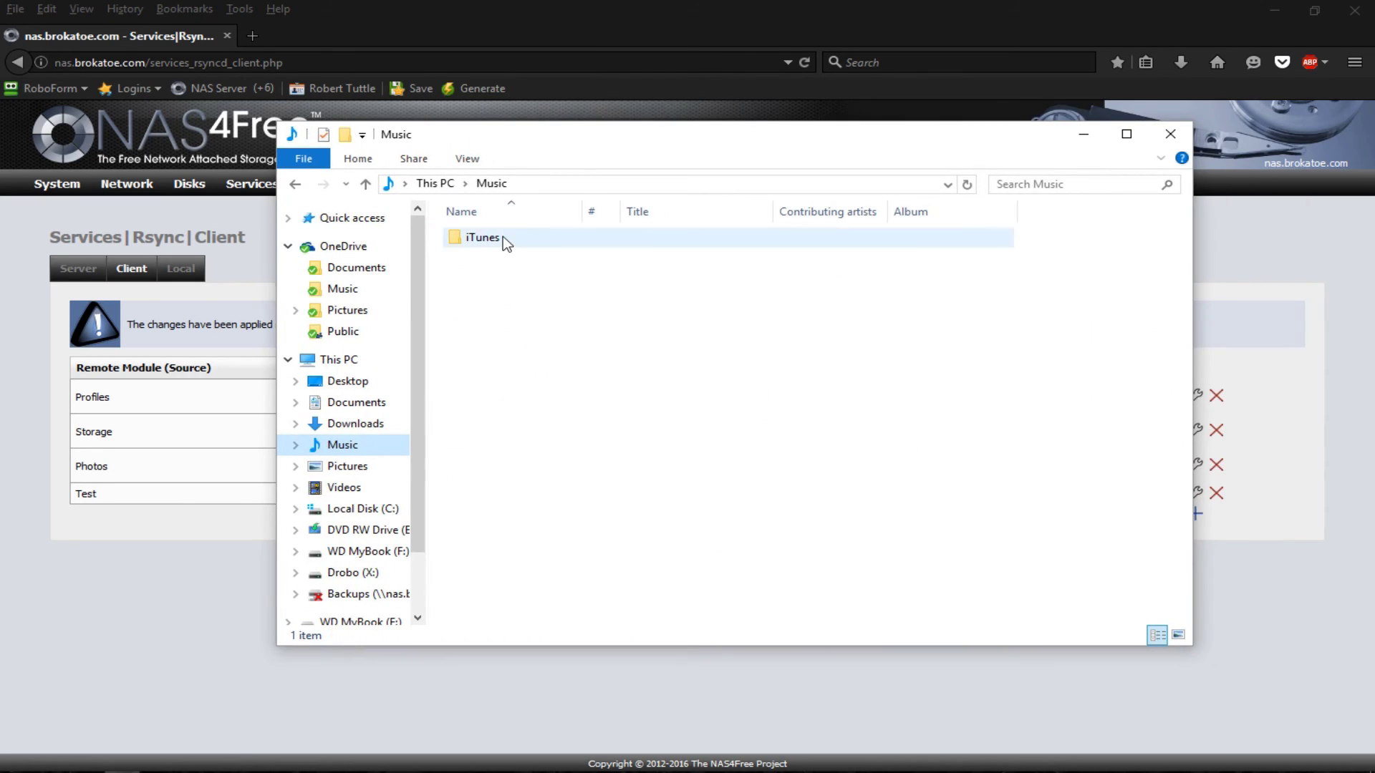
double_click(502, 236)
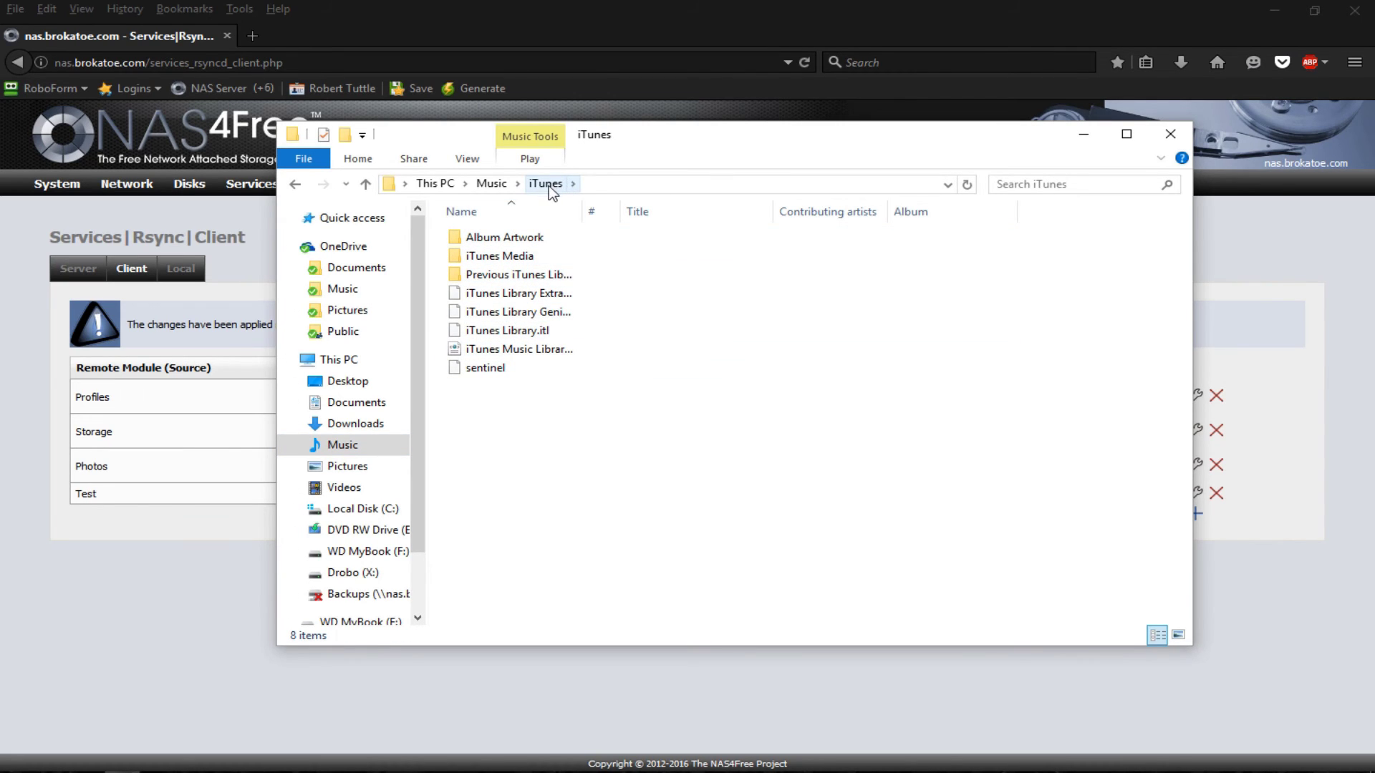
left_click(1083, 136)
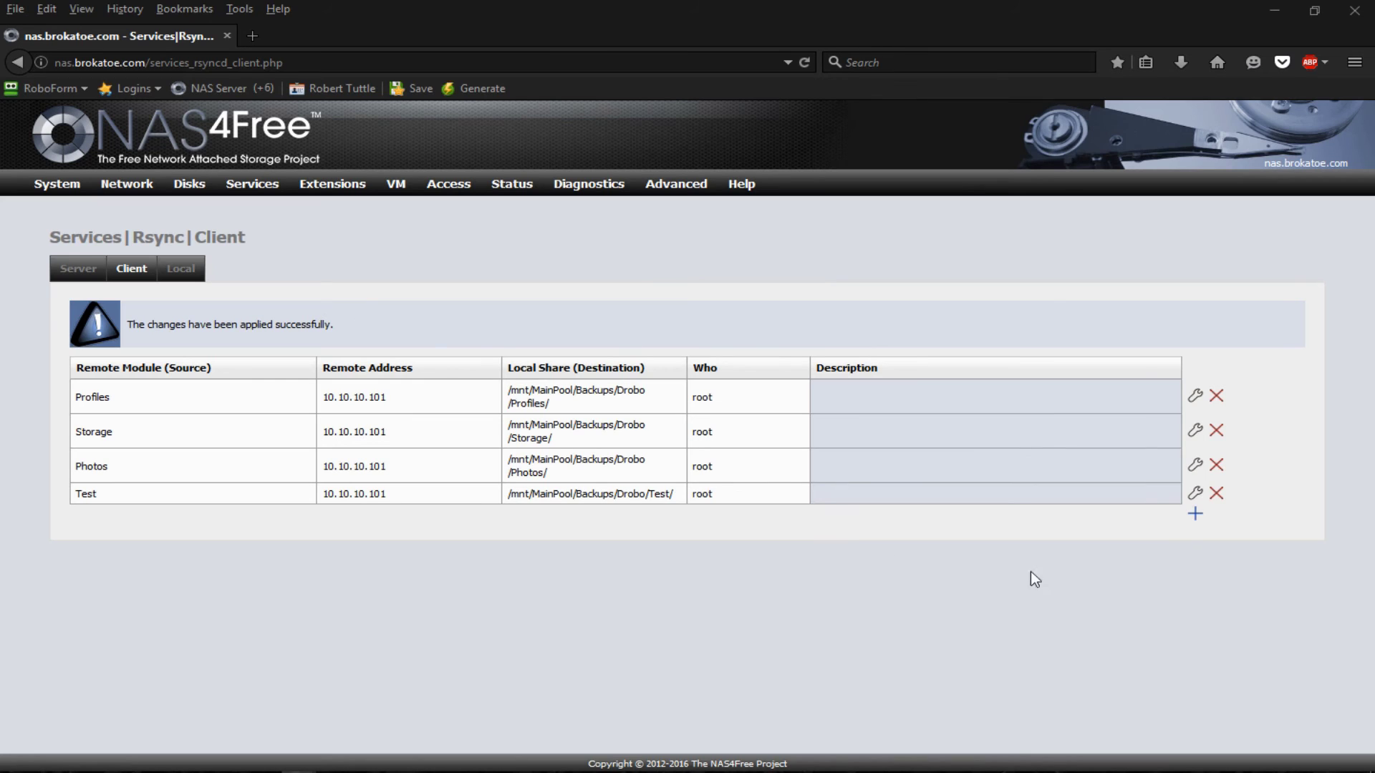
Step: Reopen the Test Rsync client job for editing and review its schedule and advanced options
left_click(1193, 493)
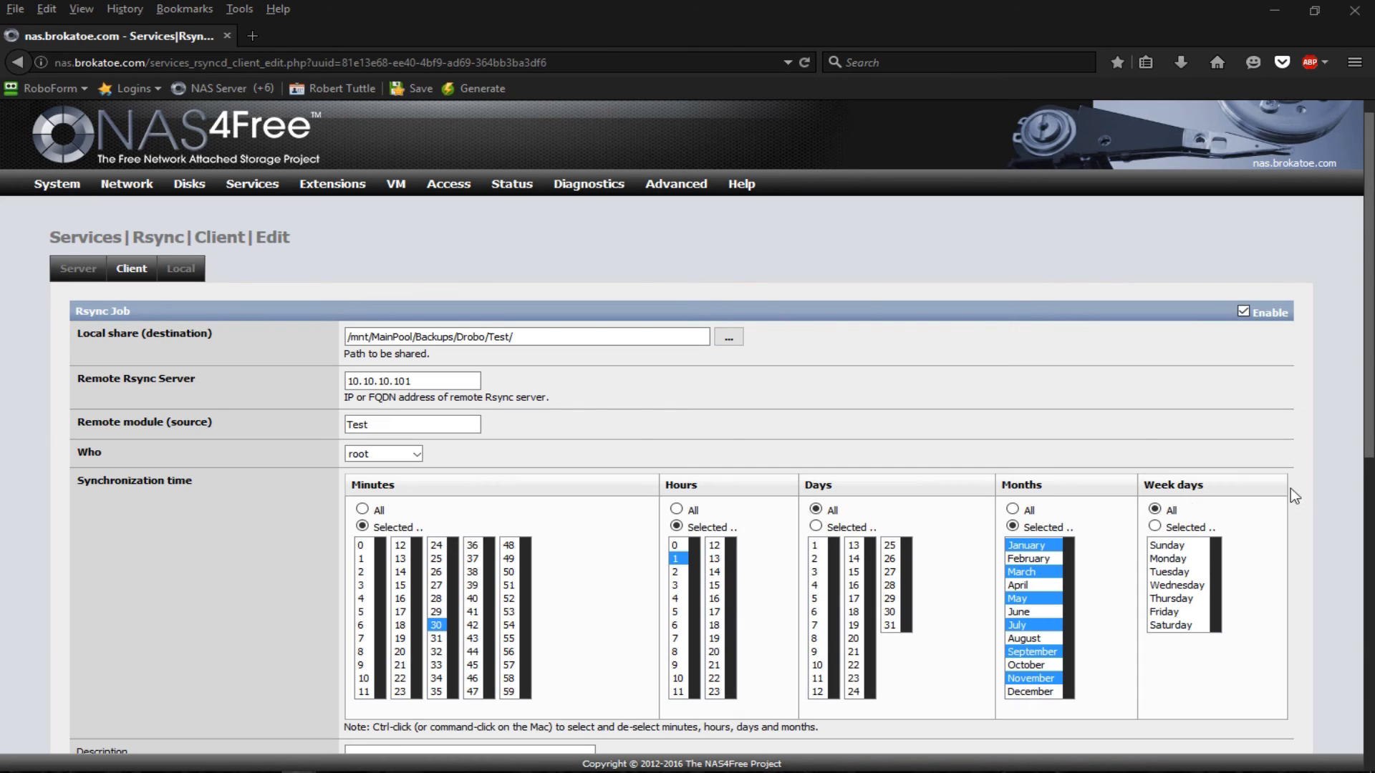
scroll(1301, 476, "down", 2)
scroll(1302, 466, "up", 2)
scroll(1296, 411, "down", 5)
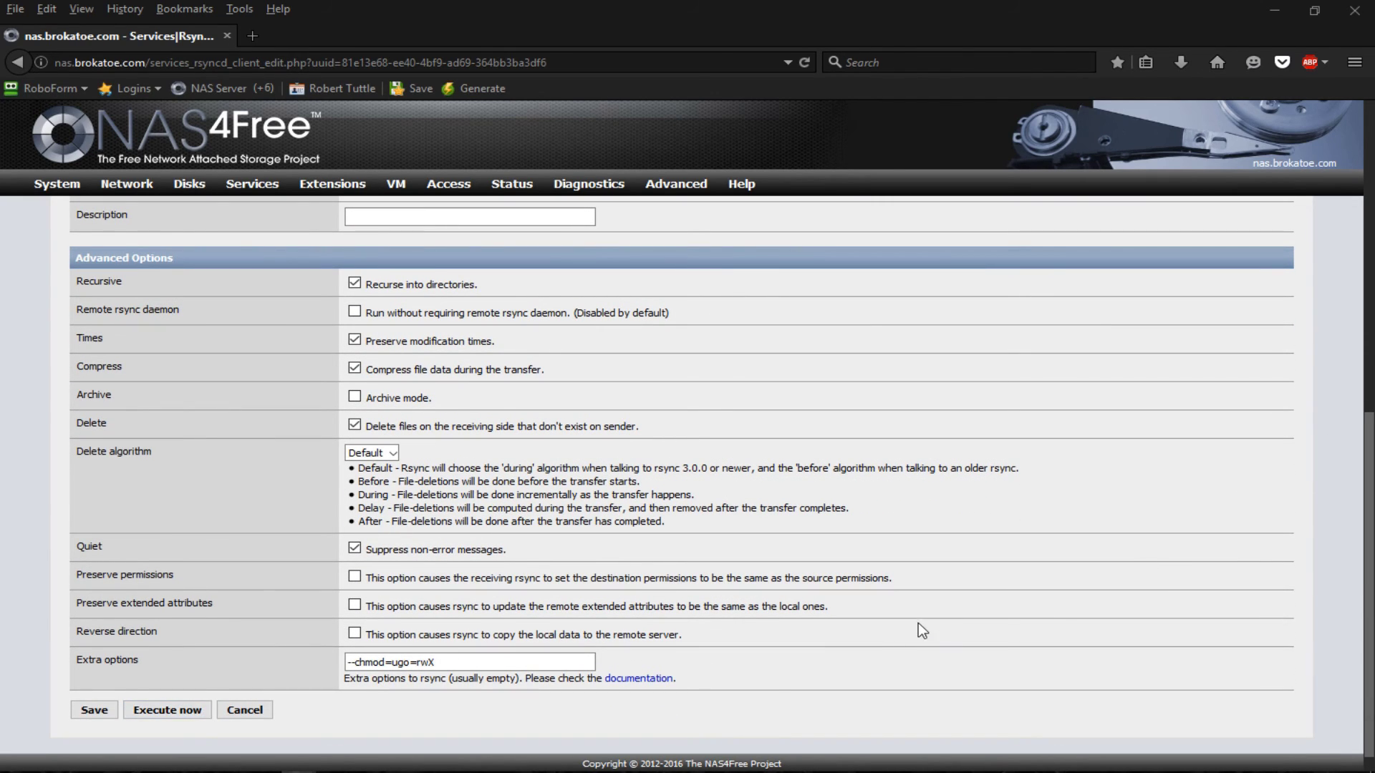
scroll(918, 630, "up", 8)
scroll(1361, 487, "down", 2)
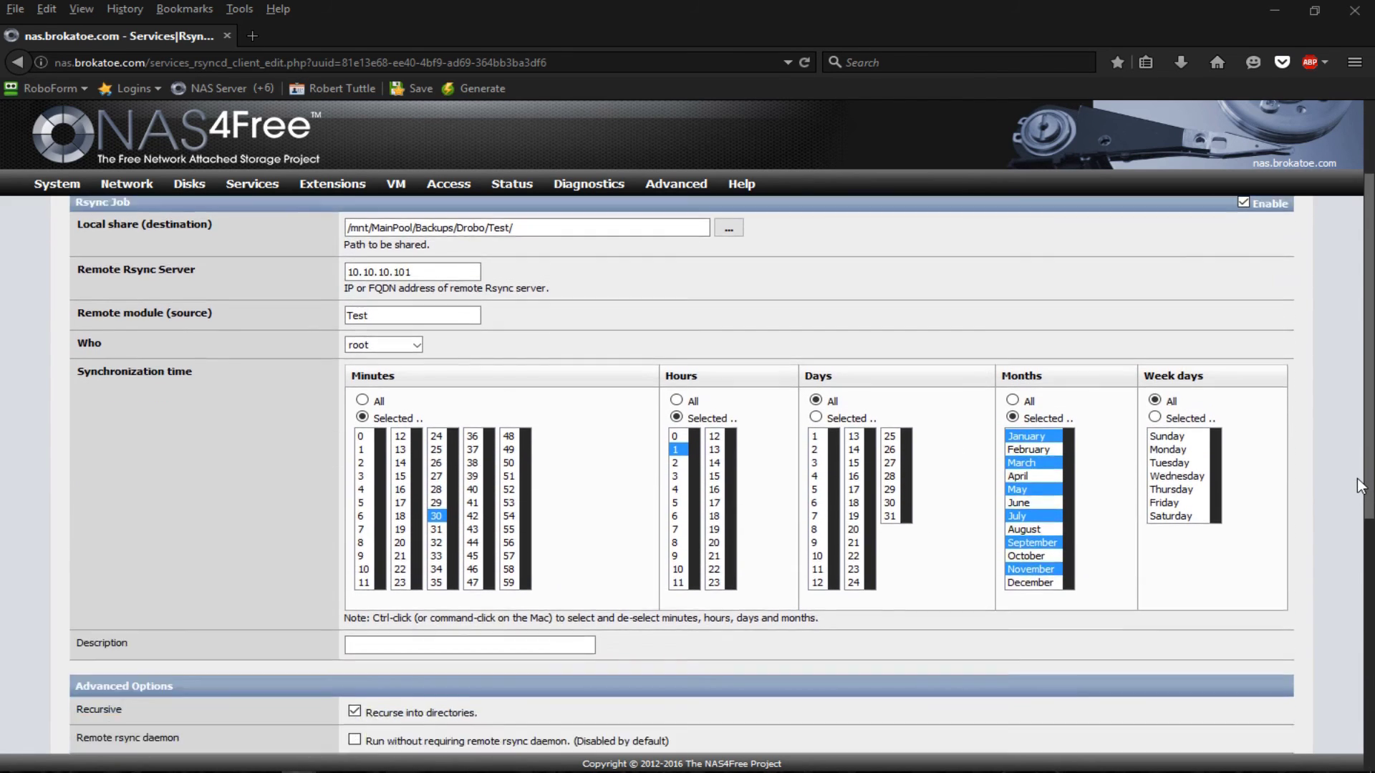
scroll(1361, 487, "down", 3)
scroll(1322, 468, "up", 3)
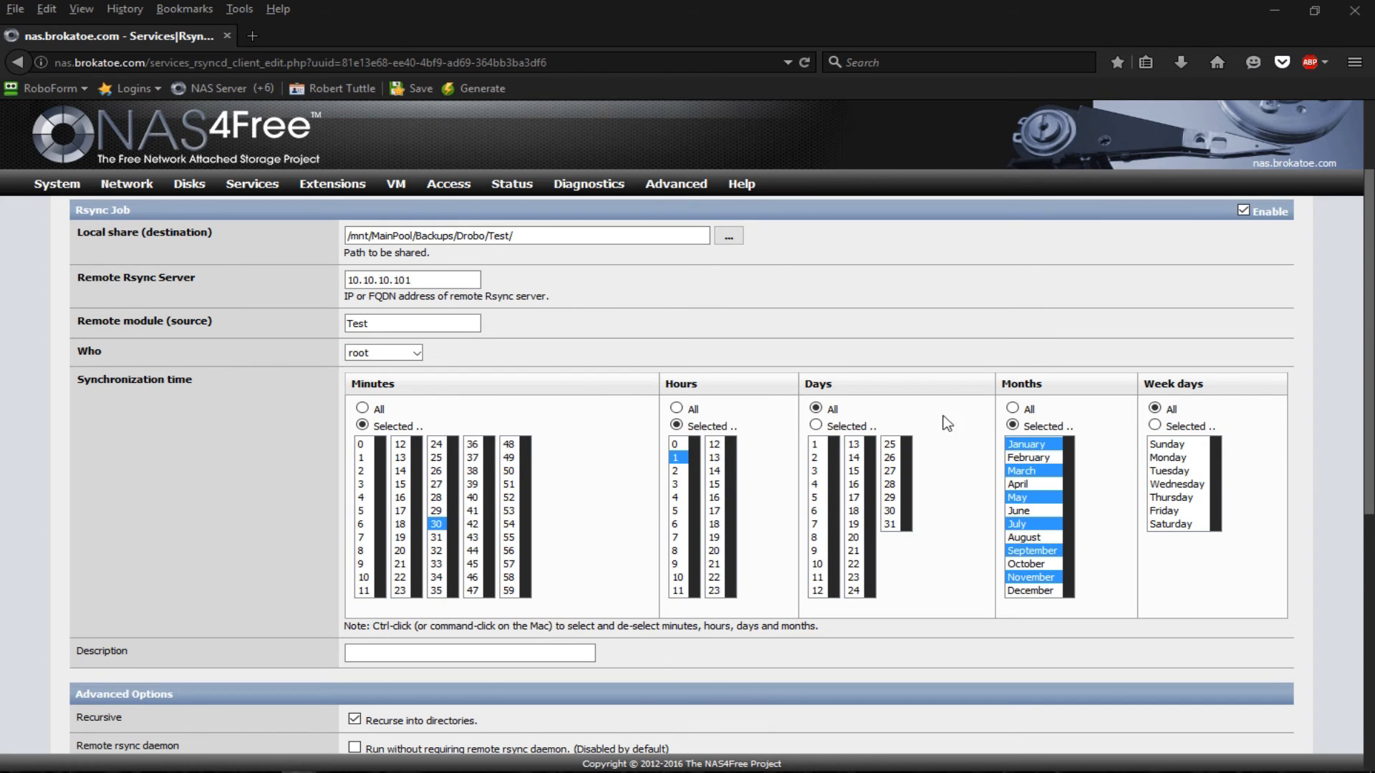
Step: Execute the Test Rsync client job immediately
scroll(1308, 515, "down", 6)
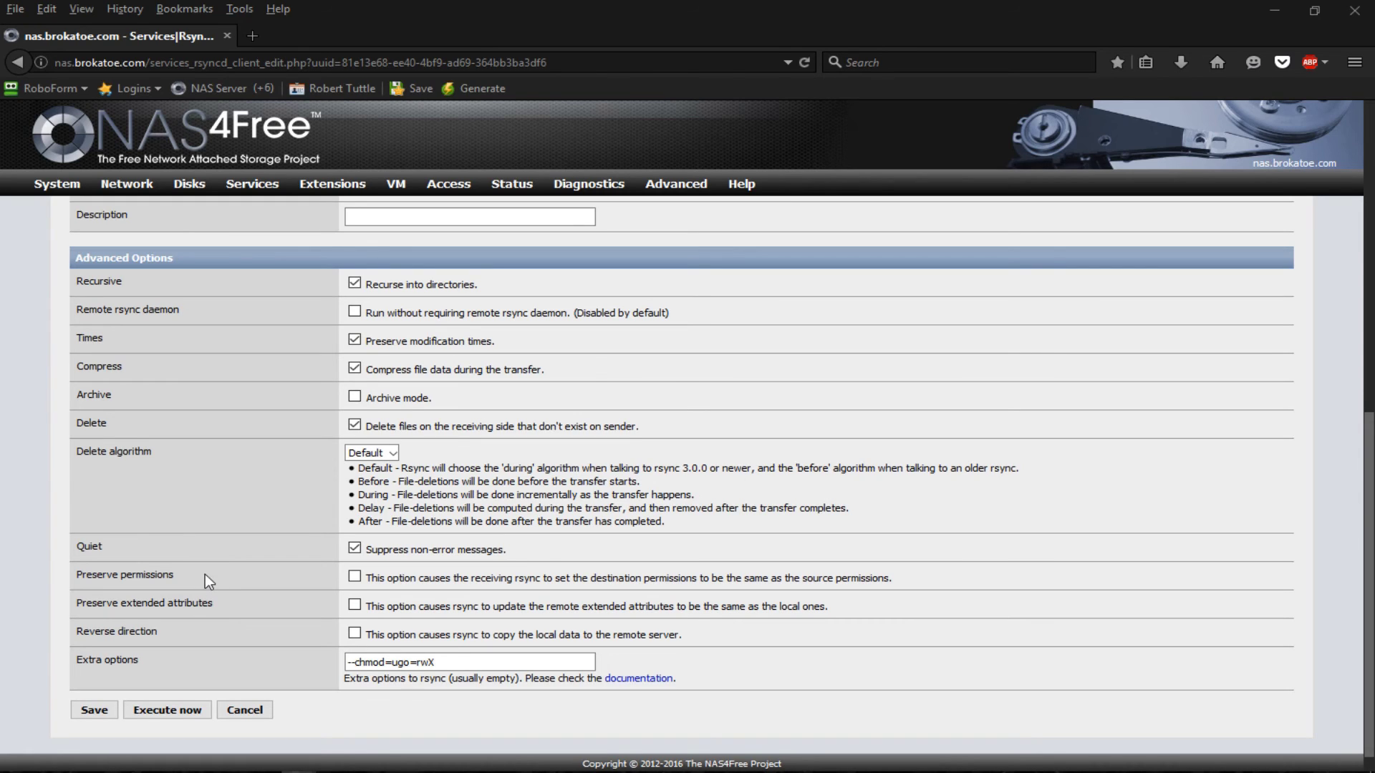
left_click(169, 711)
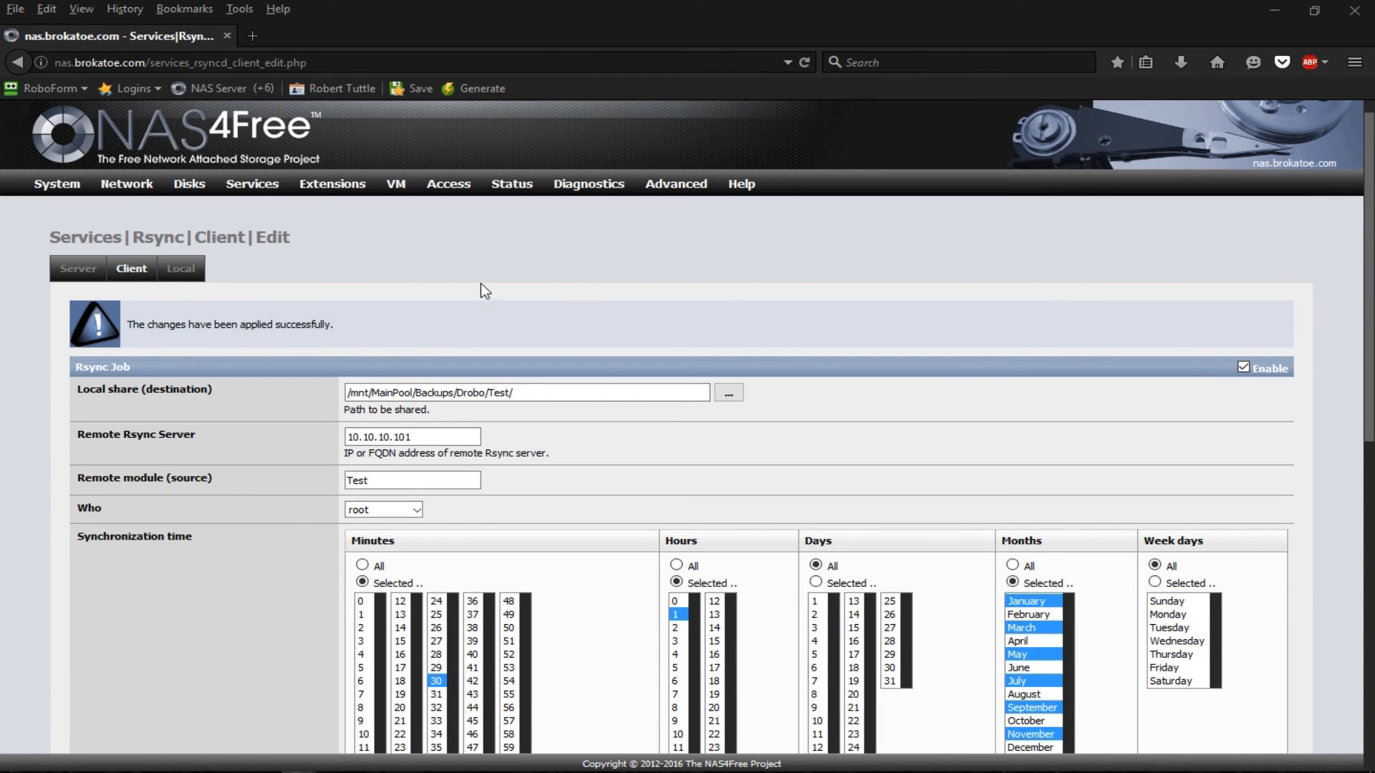
Step: Open the diagnostics log, switch it to RSYNC - Client, and review the file transfer entries
mouse_move(569, 186)
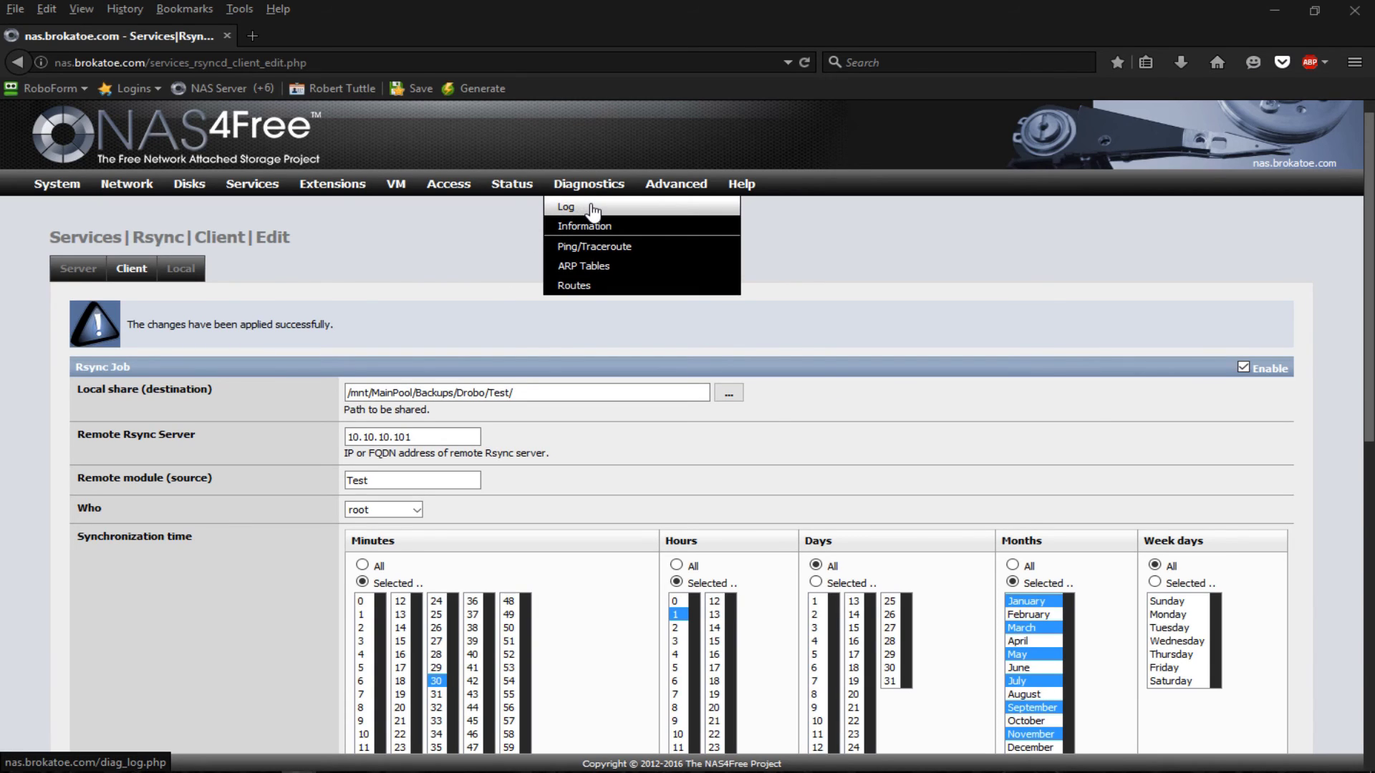
left_click(591, 209)
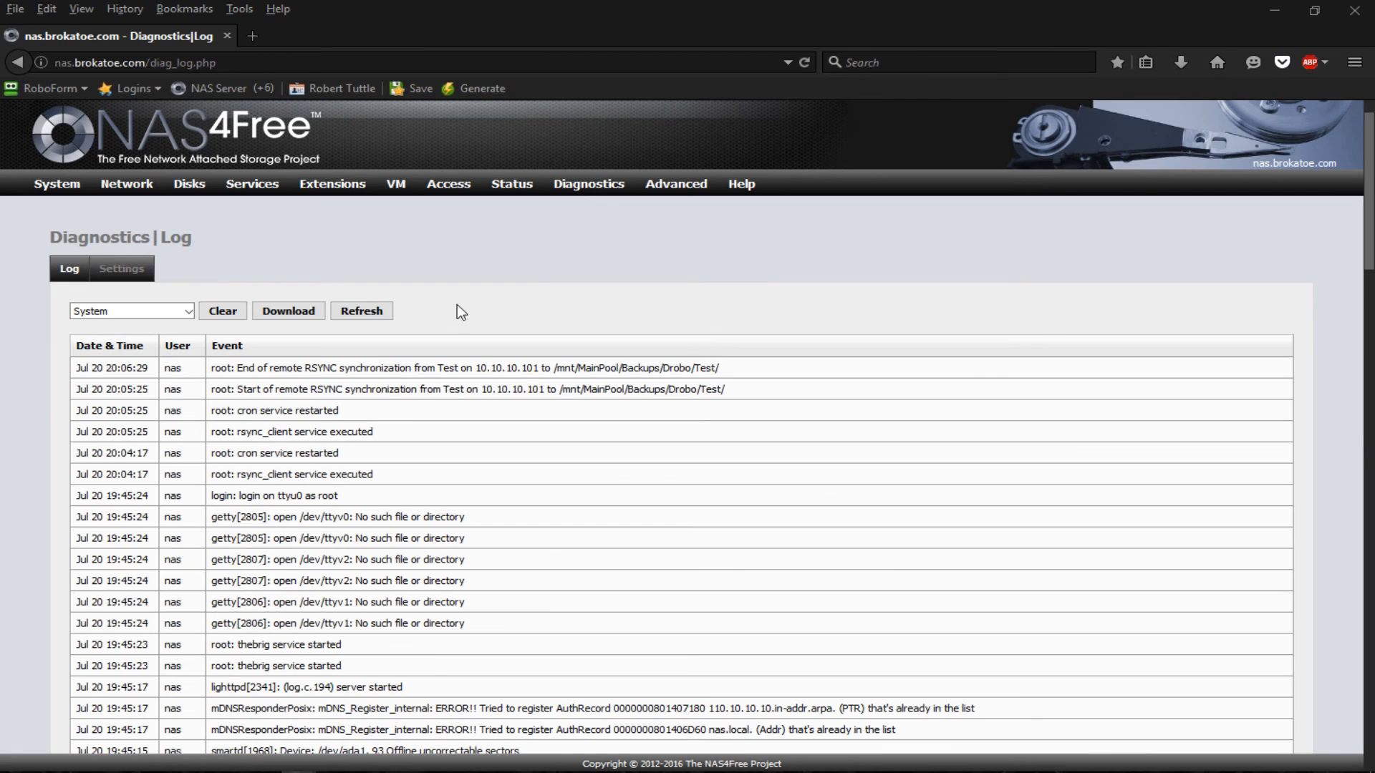
left_click(187, 311)
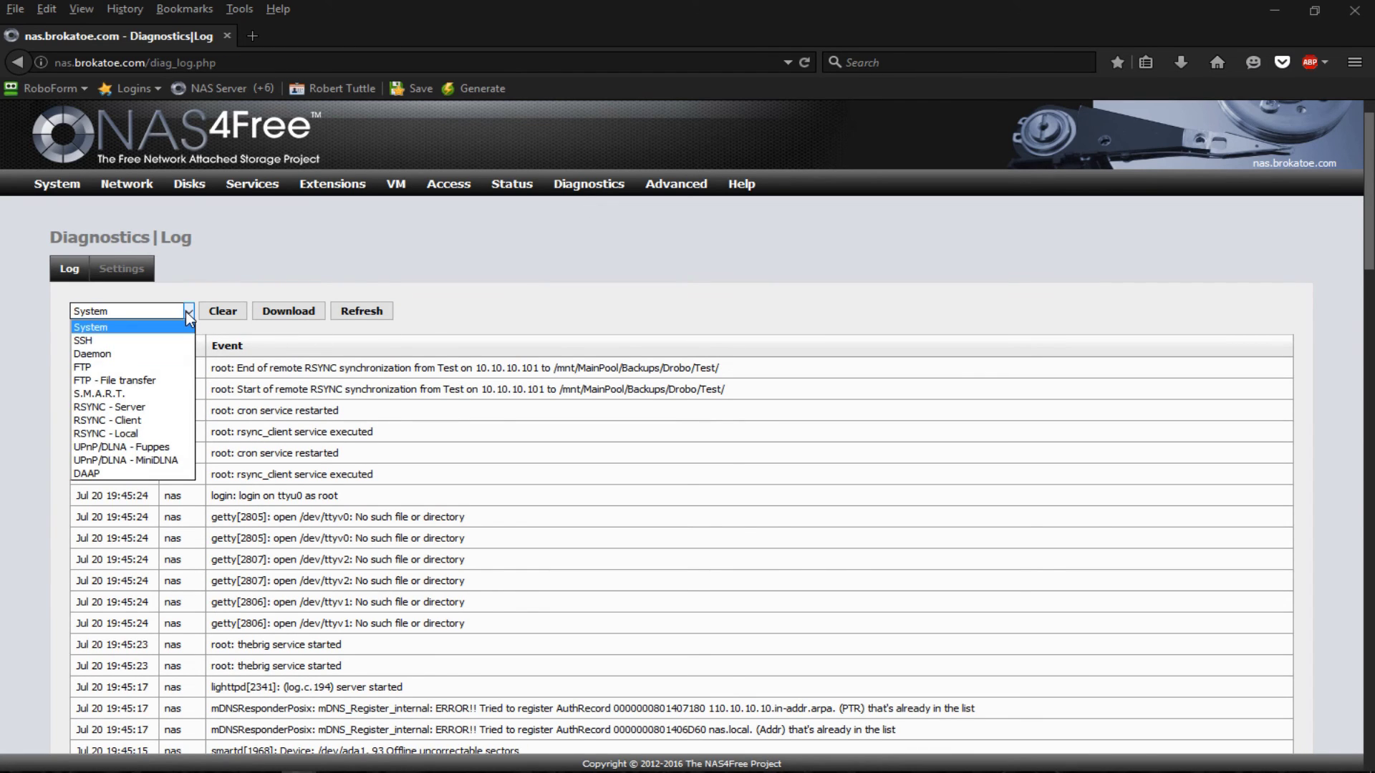
left_click(163, 421)
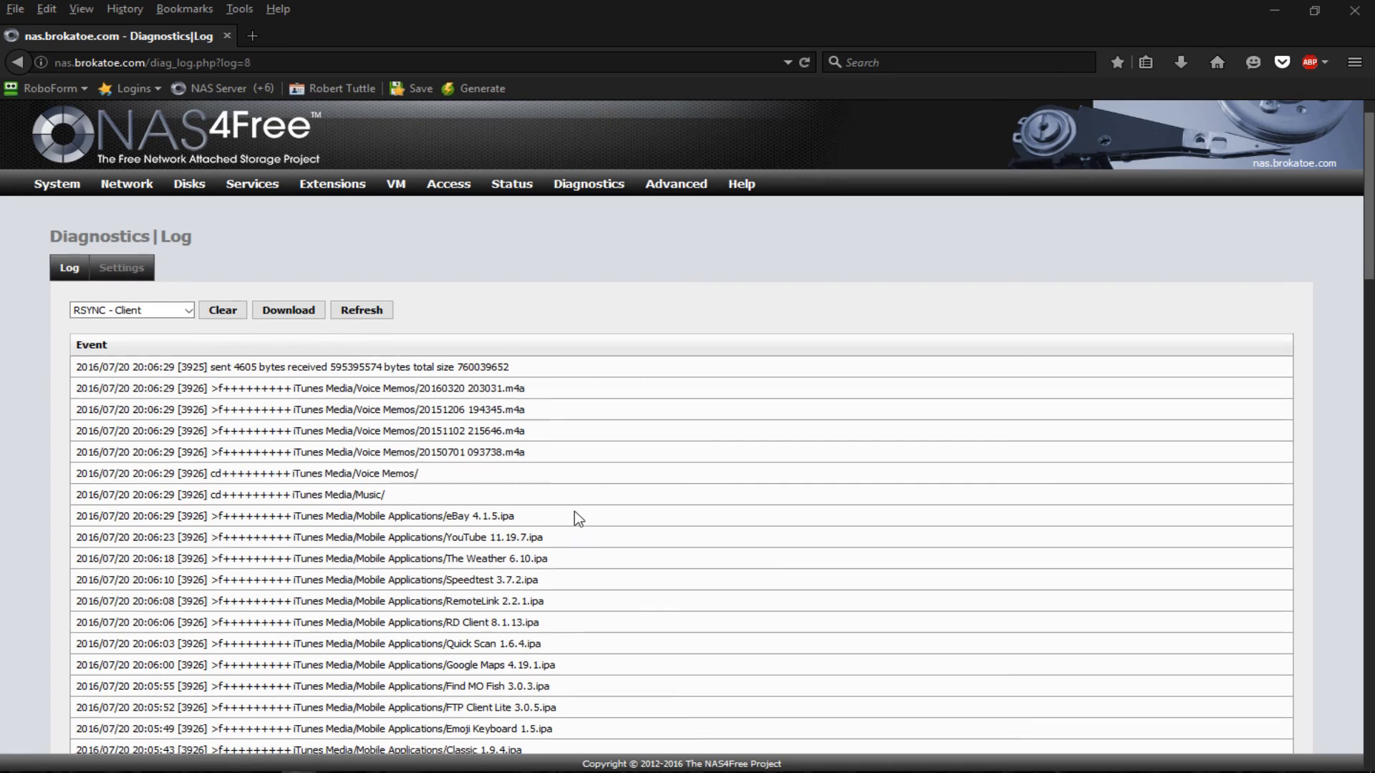
scroll(573, 514, "down", 3)
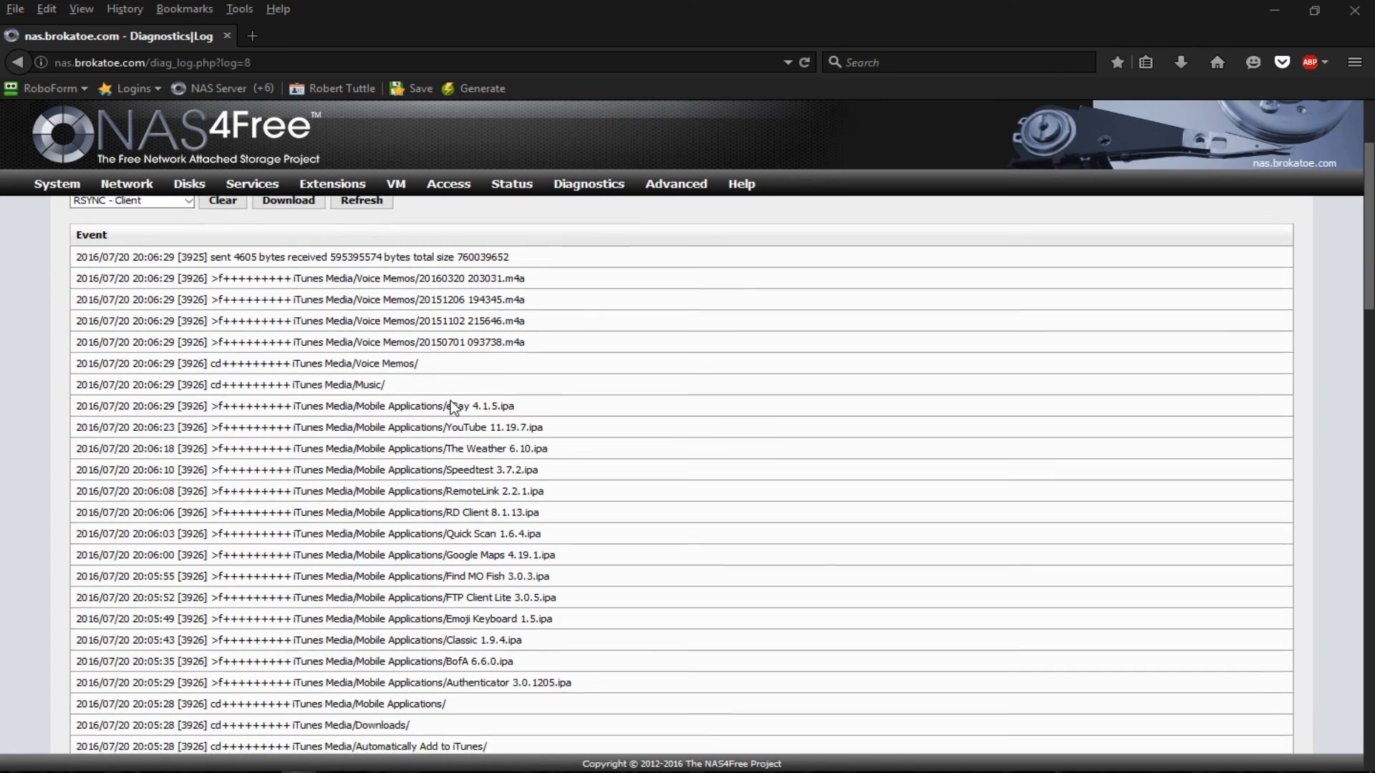
scroll(451, 406, "down", 5)
scroll(443, 408, "down", 15)
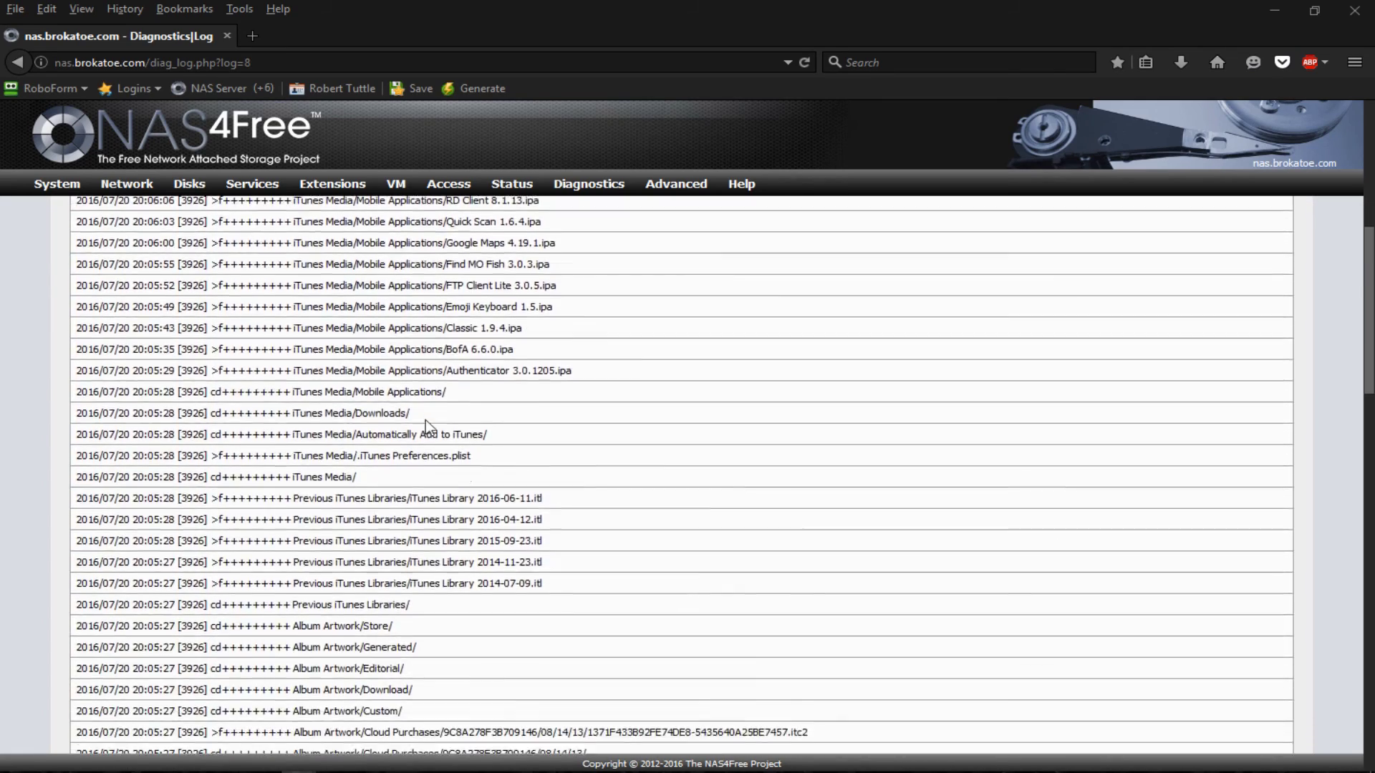
scroll(395, 457, "up", 20)
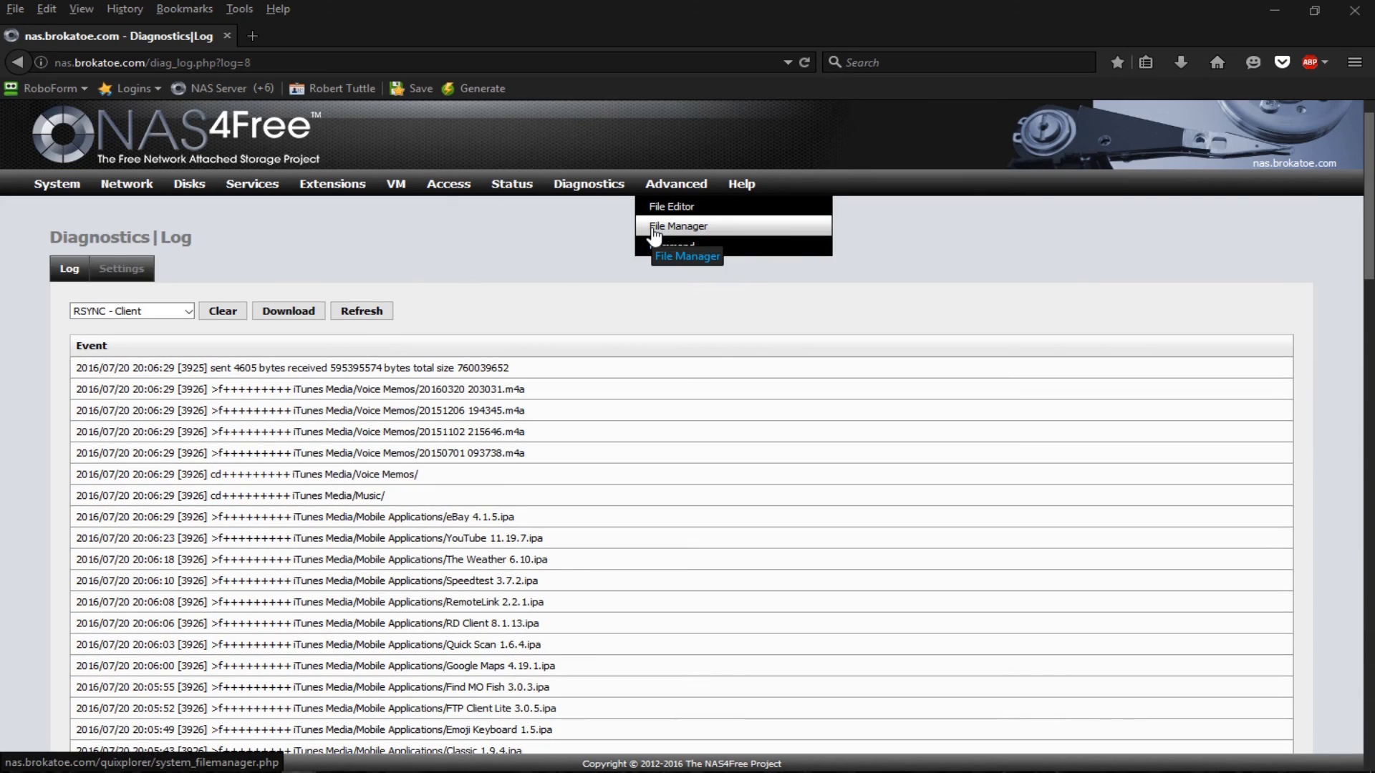
Step: Open the NAS file manager and browse to the backup destination mnt/MainPool/Backups/Drobo/Test
left_click(653, 231)
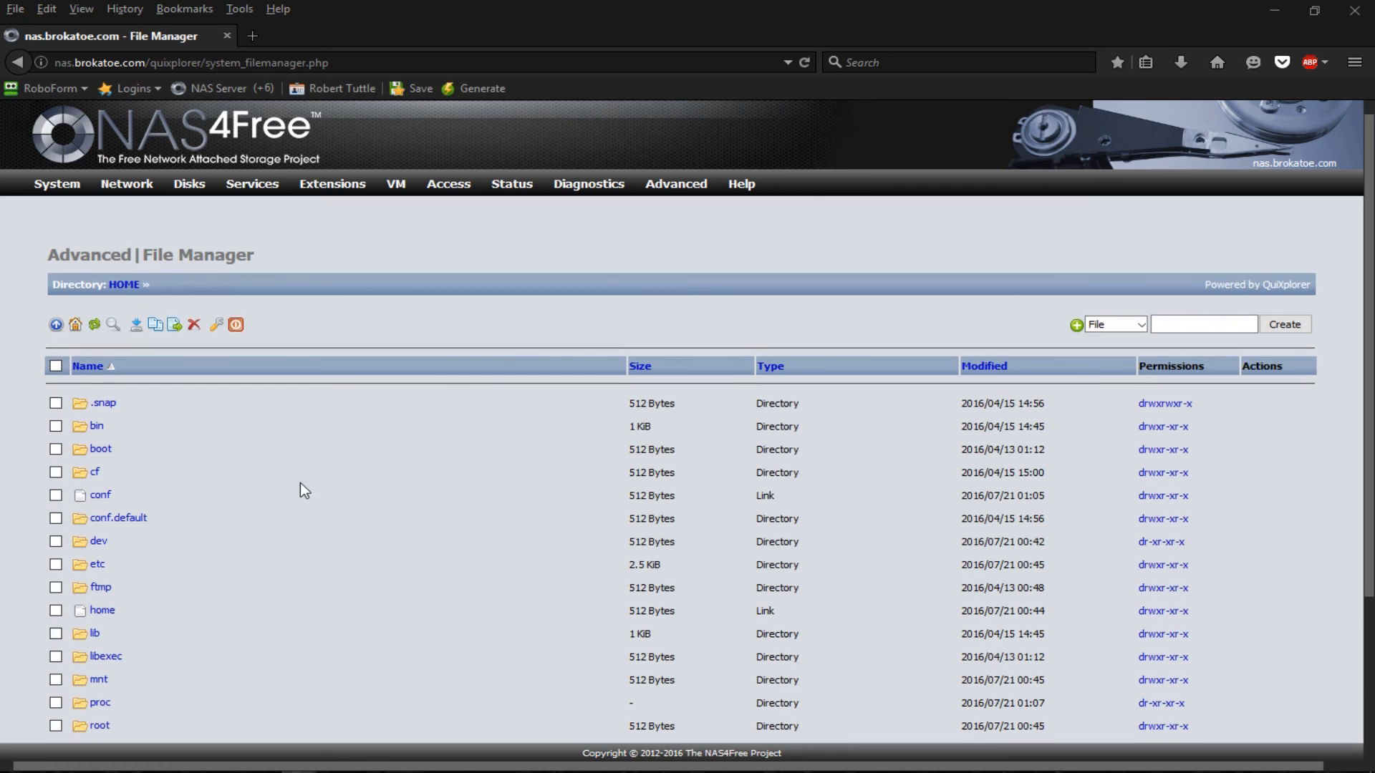
scroll(299, 483, "down", 3)
left_click(101, 491)
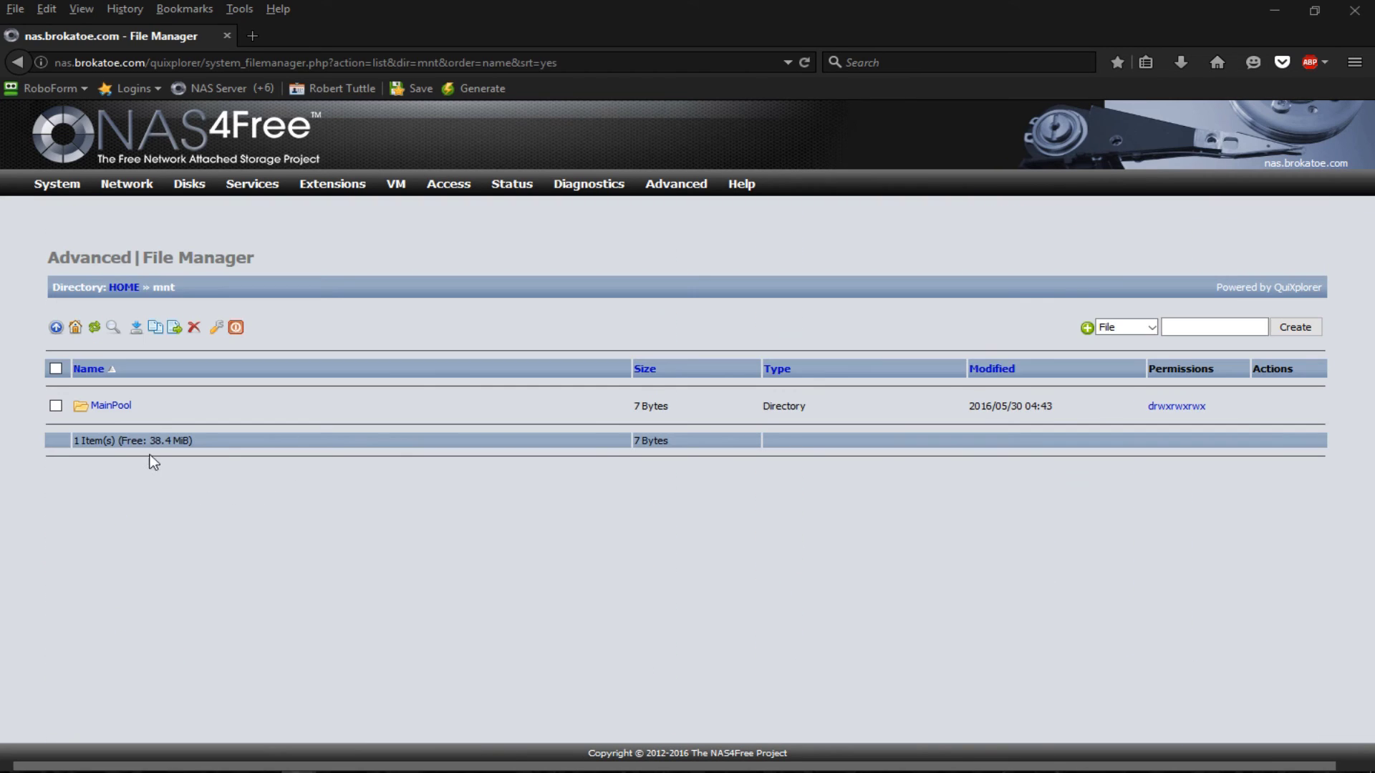
left_click(127, 406)
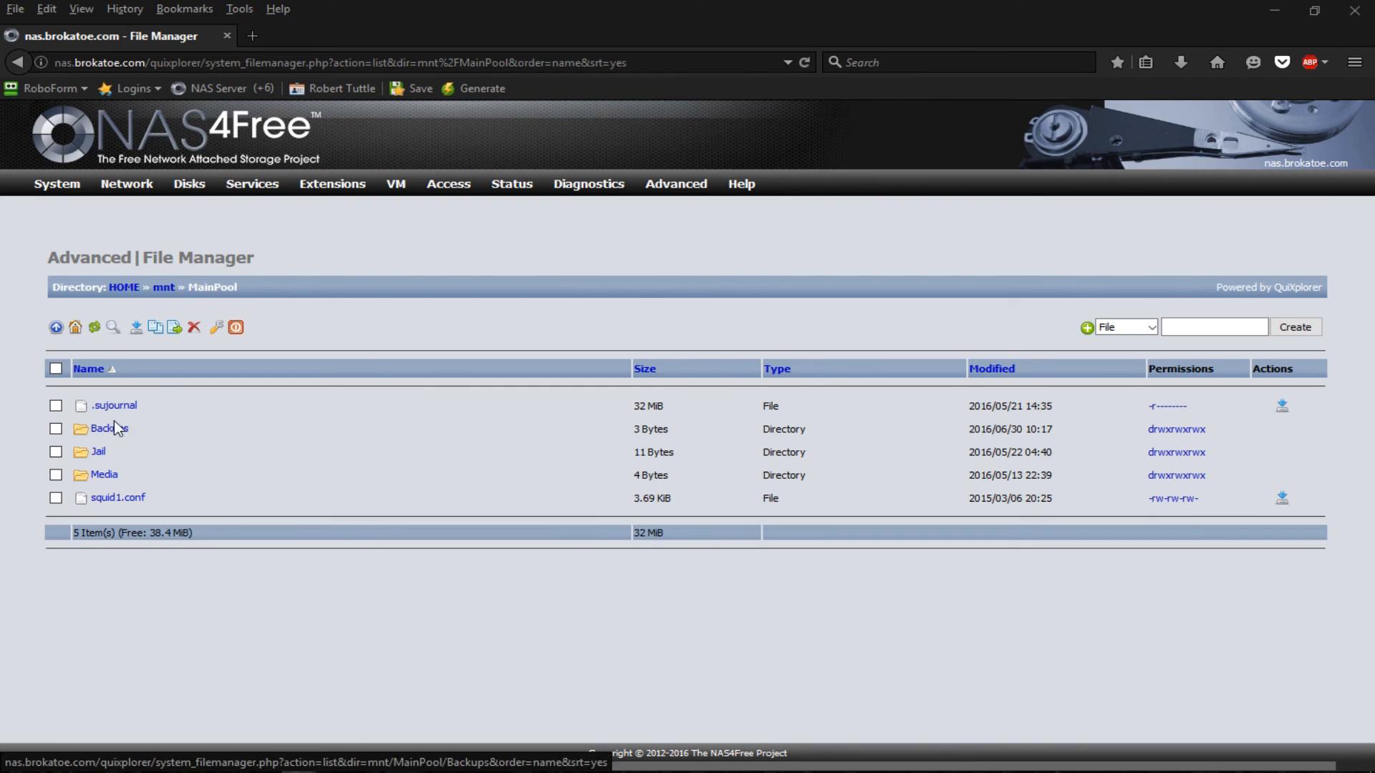
left_click(117, 435)
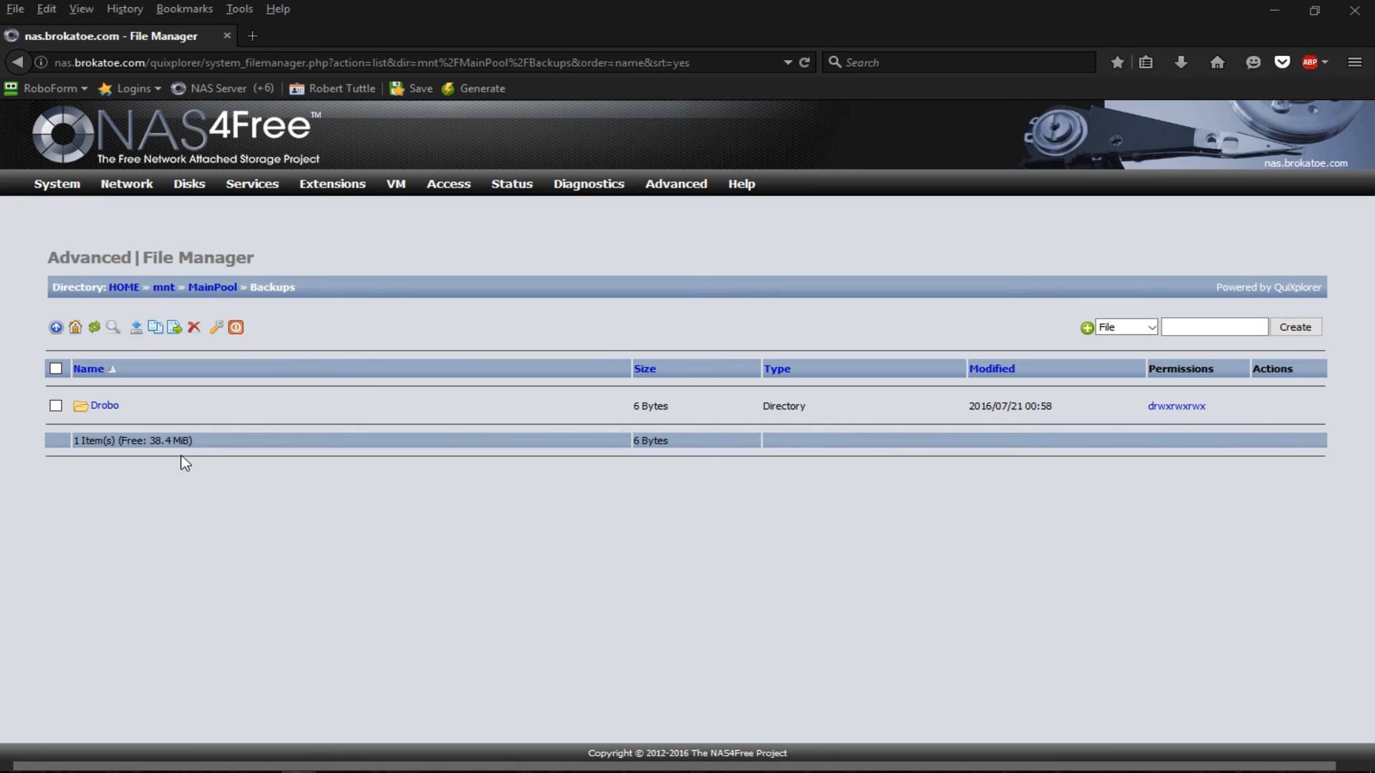
left_click(106, 407)
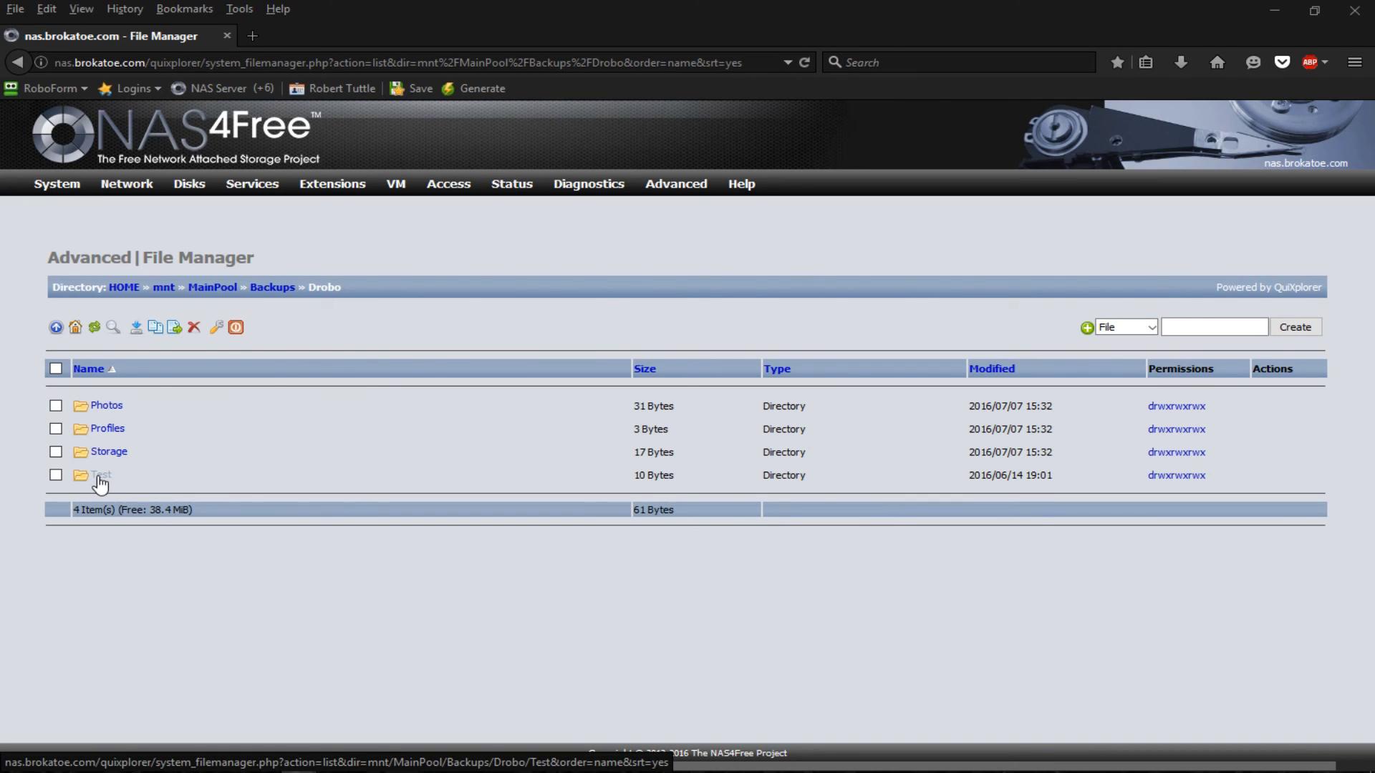
left_click(100, 477)
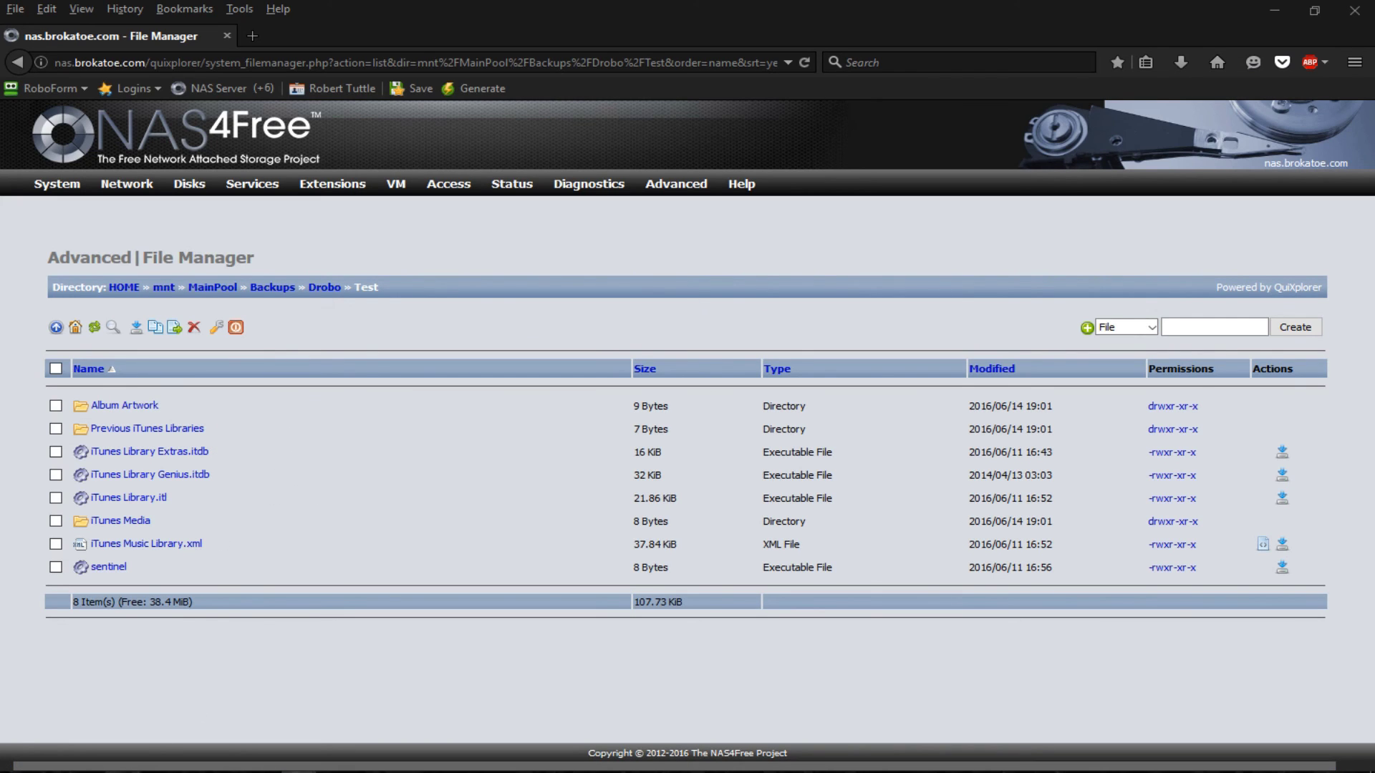
Step: Compare the Test folder with the iTunes folder in File Explorer, and check its Album Artwork and Previous iTunes Libraries subfolders
key("alt+Tab")
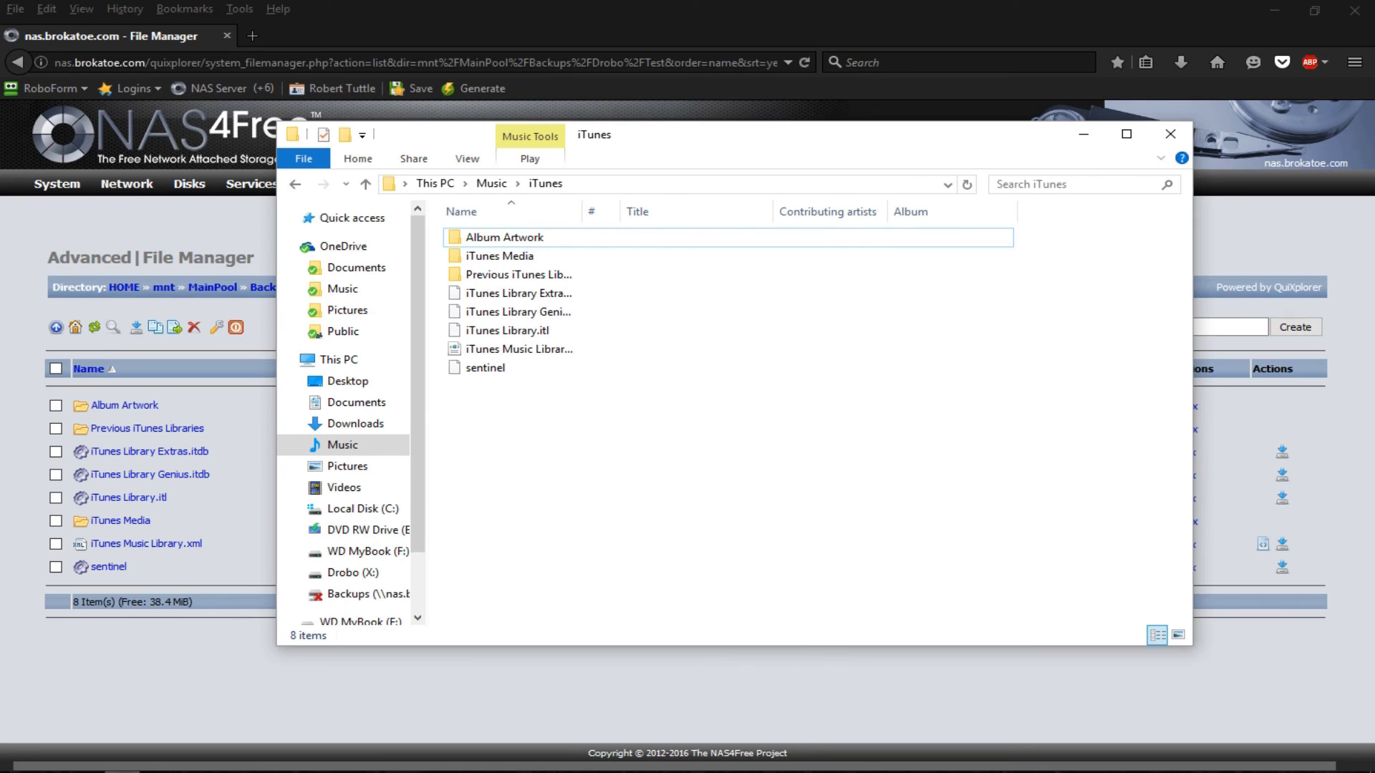
key("alt+Tab")
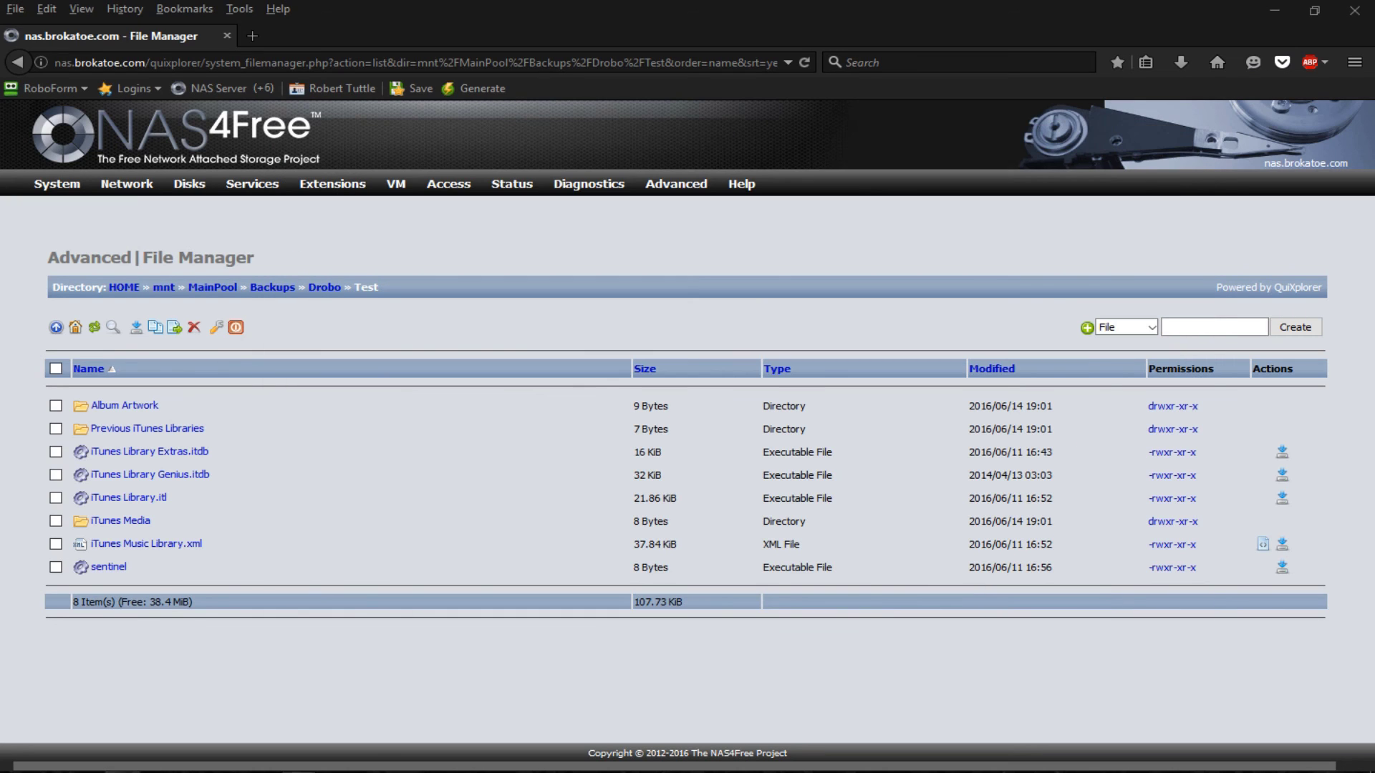
left_click(131, 406)
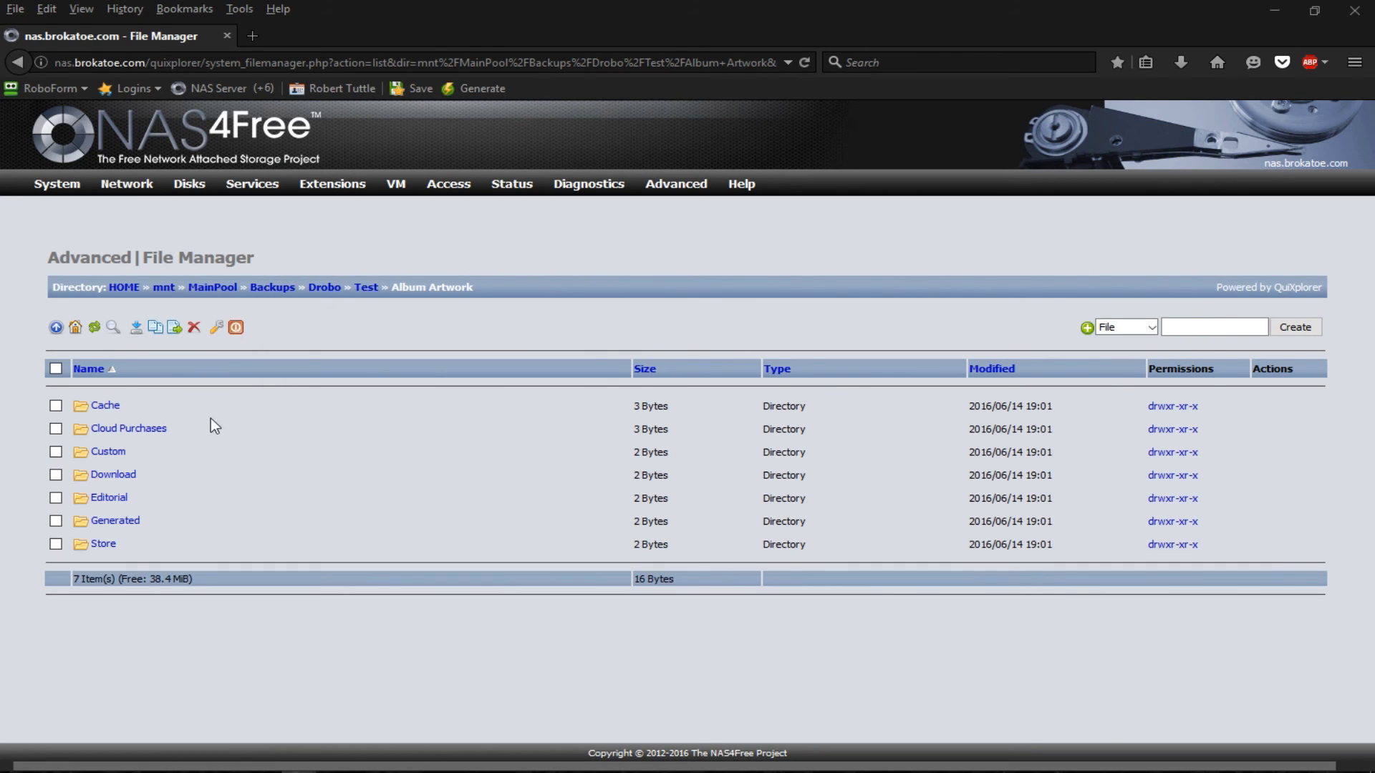
key("alt+Left")
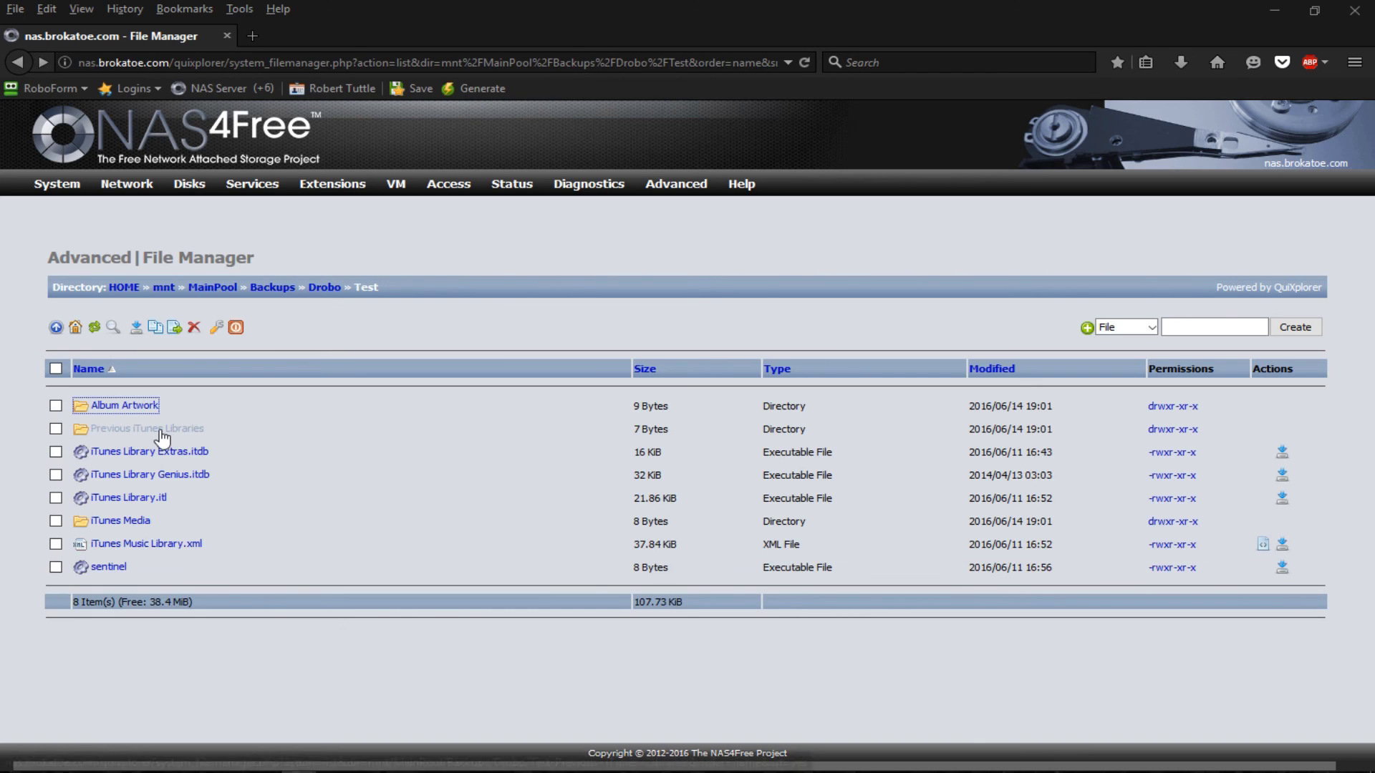
left_click(161, 431)
key("alt+Left")
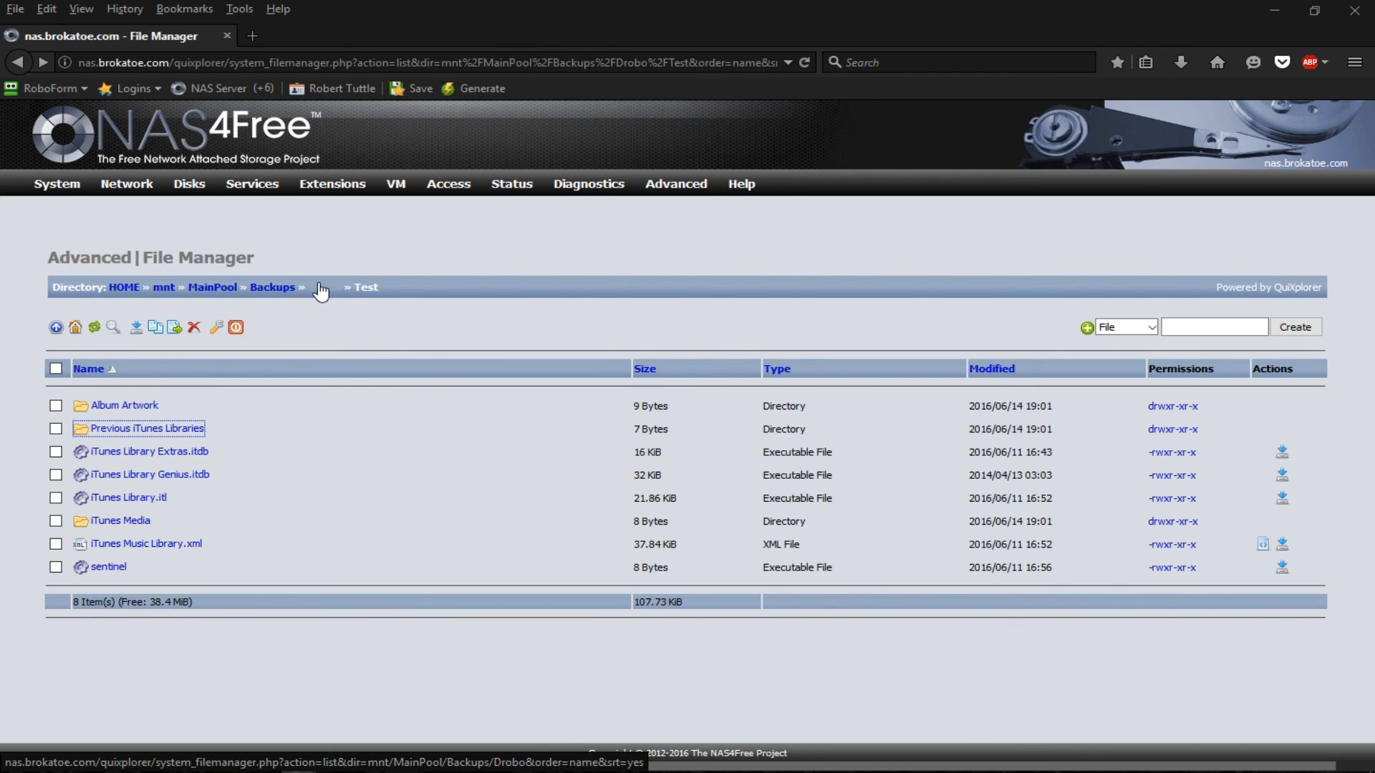
Step: Reopen the Test Rsync client job for editing and enable reverse direction to copy local data to the remote server
mouse_move(270, 188)
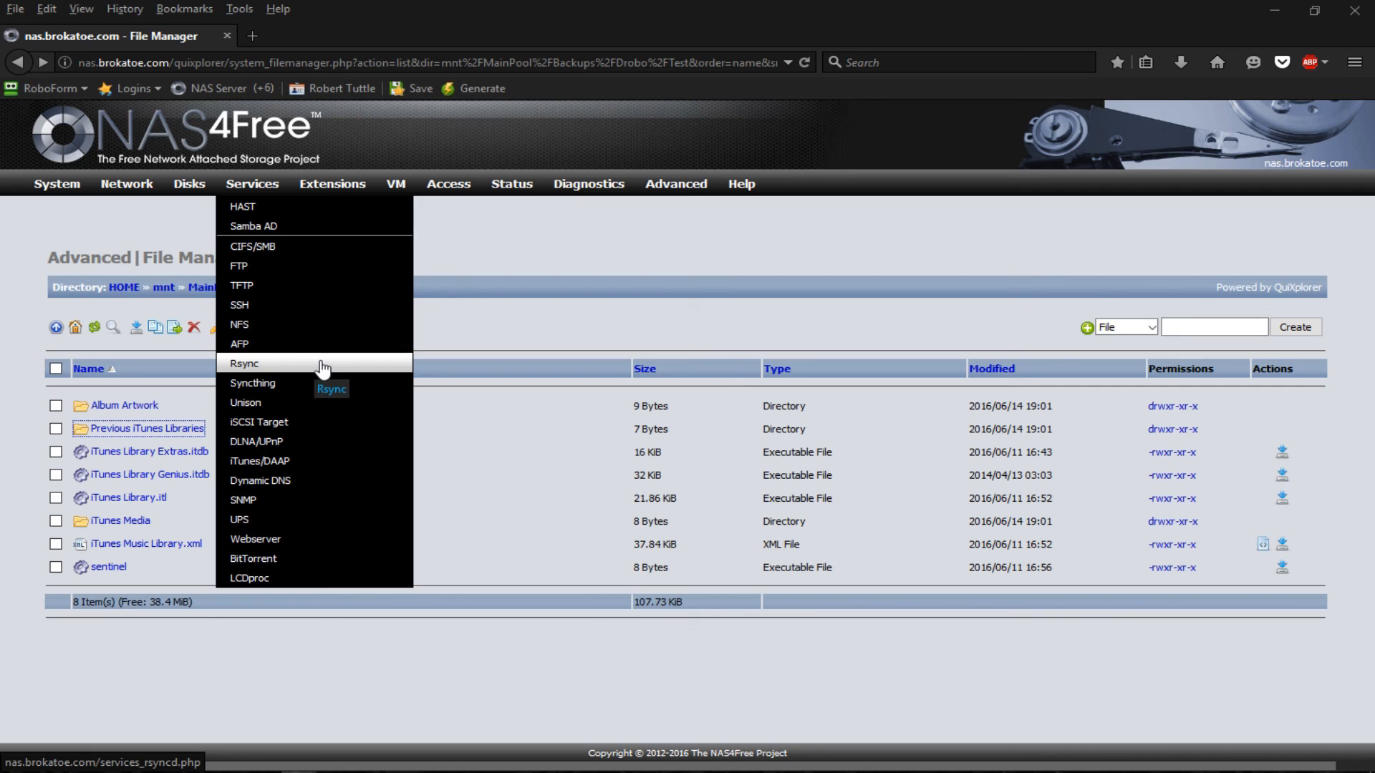
left_click(514, 335)
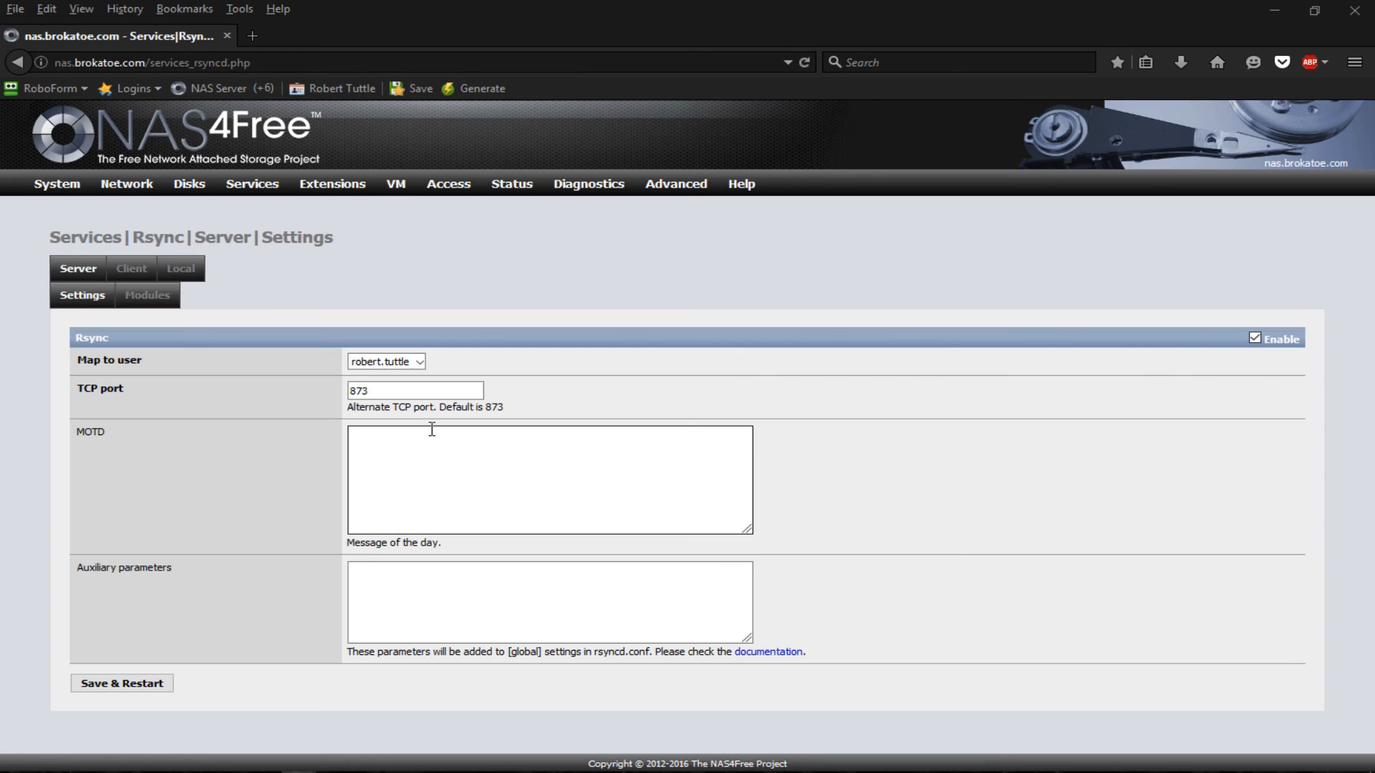
left_click(133, 269)
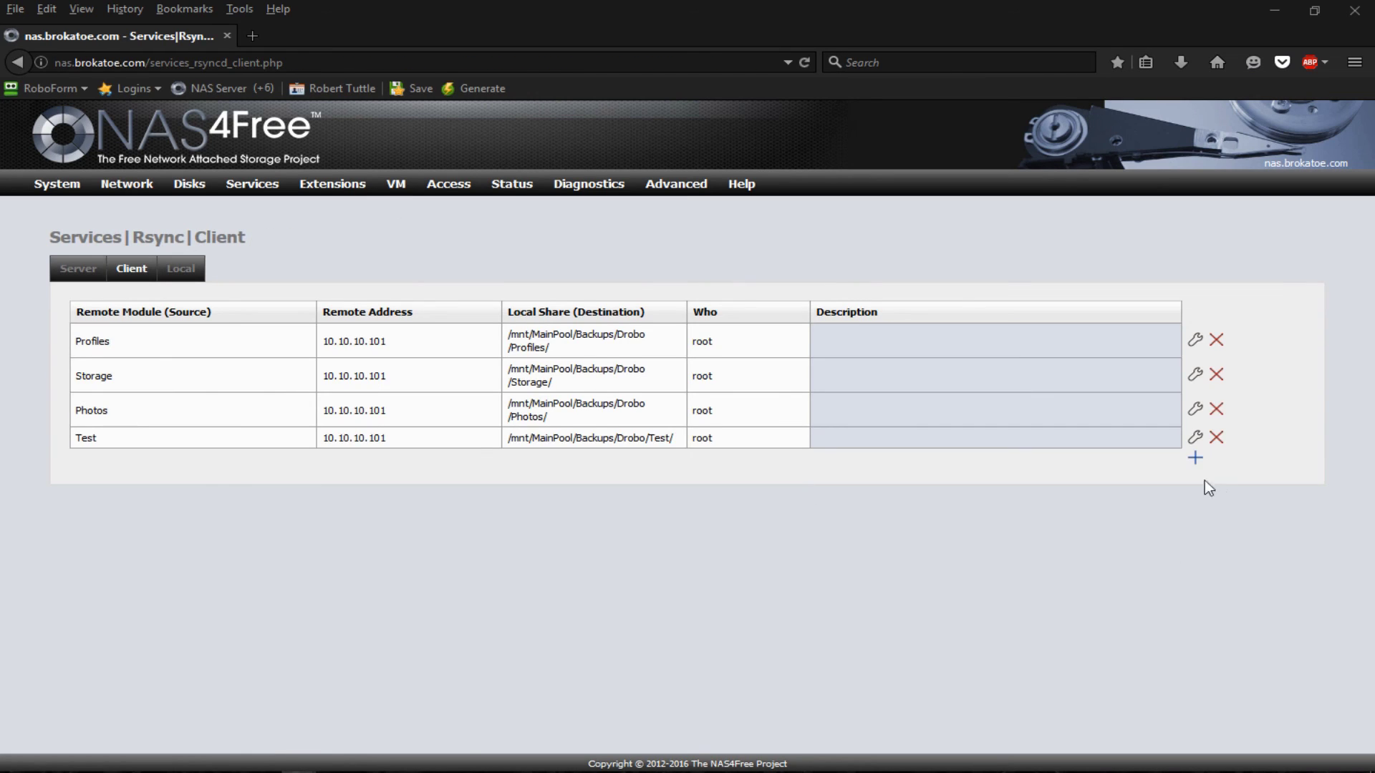
left_click(1195, 437)
scroll(1320, 505, "down", 8)
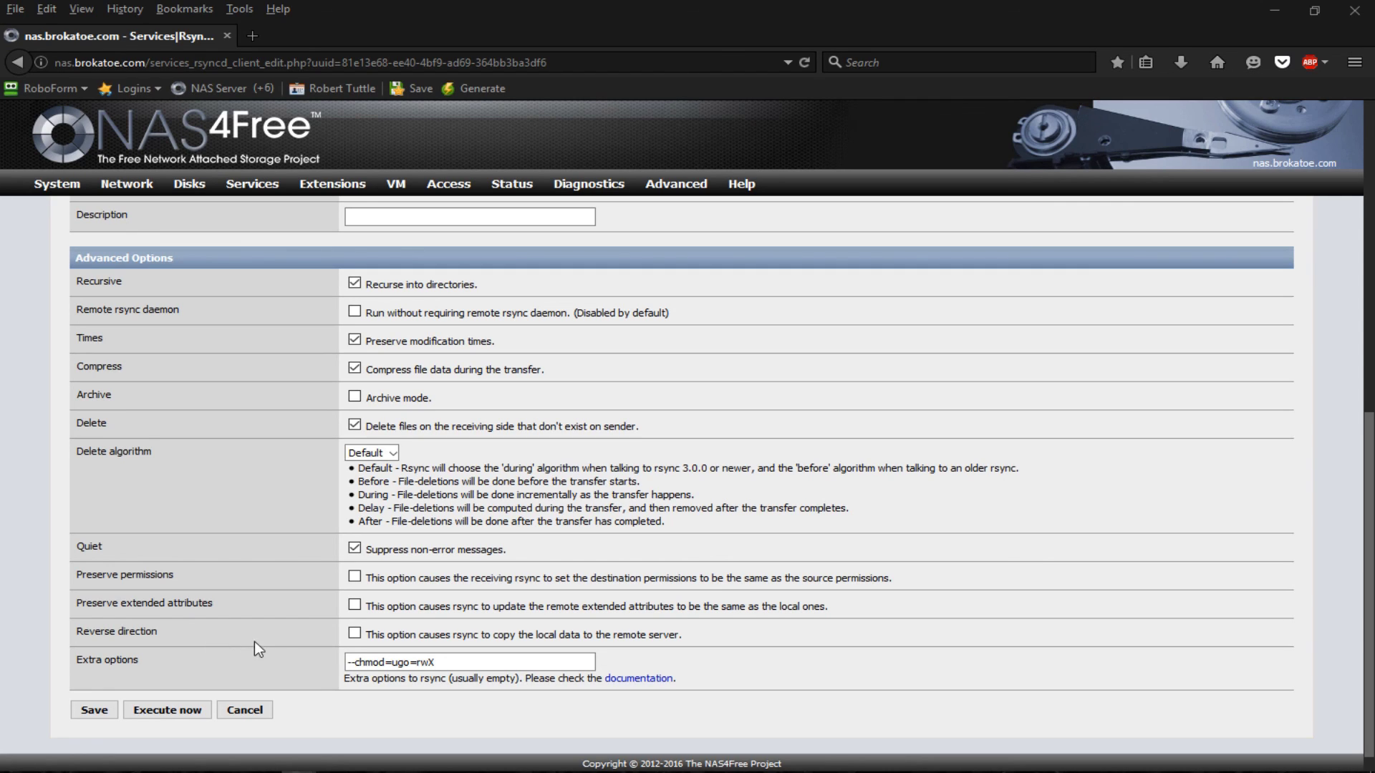
left_click(354, 634)
scroll(900, 646, "up", 10)
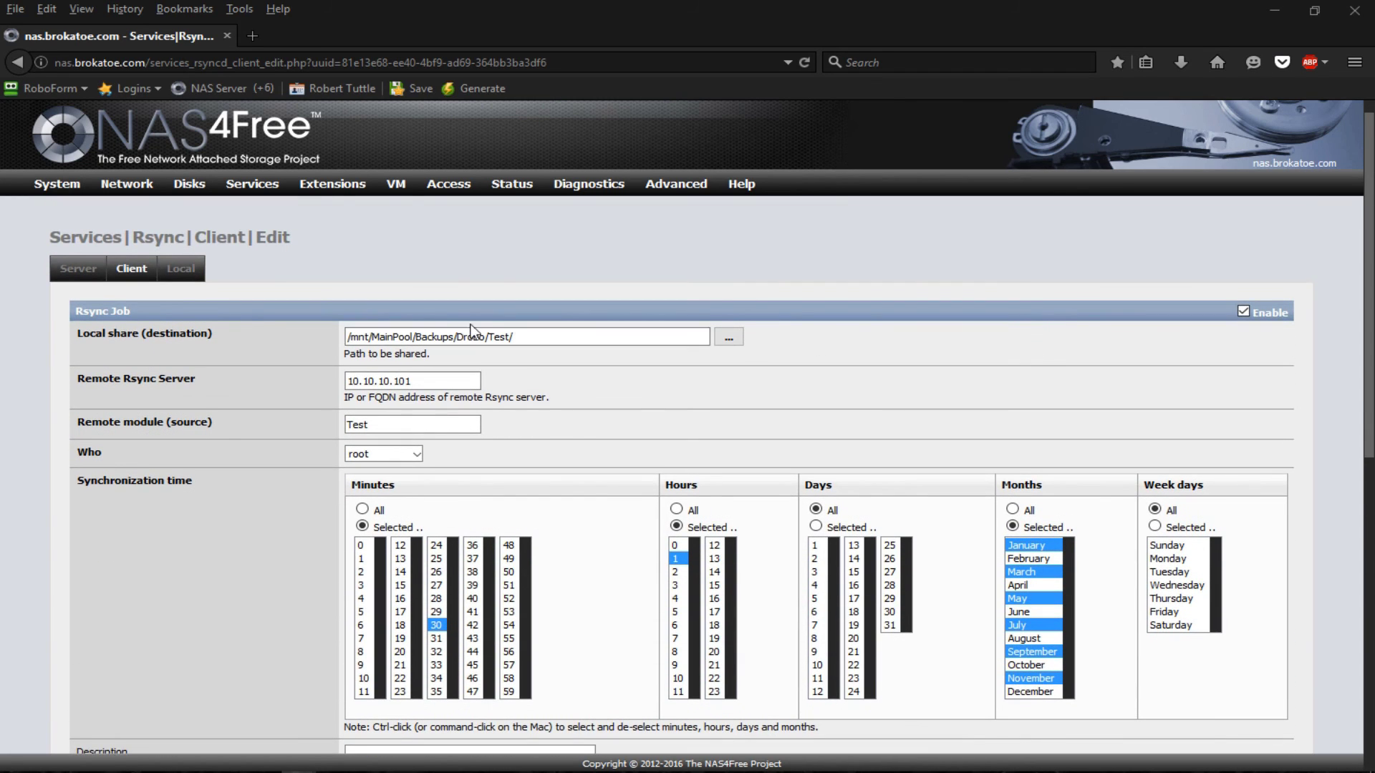